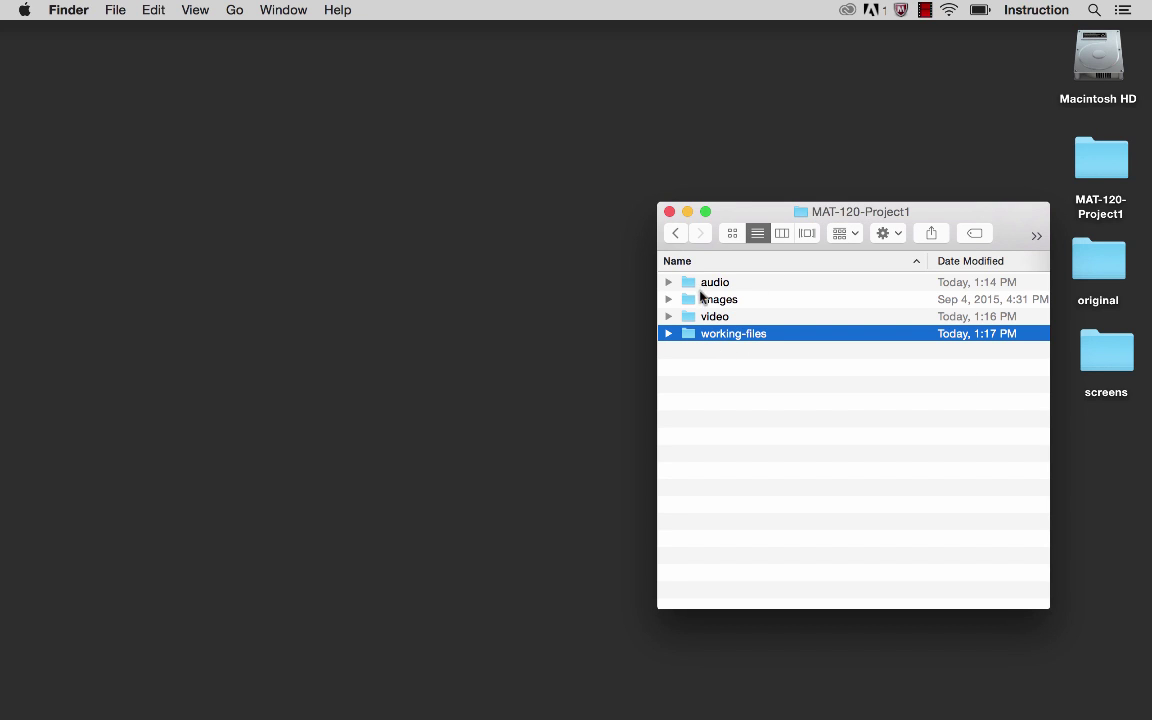
Examine the working-files folder and its Audacity files and Premier Pro files subfolders, comparing them with the audio folder's contents.
click(668, 334)
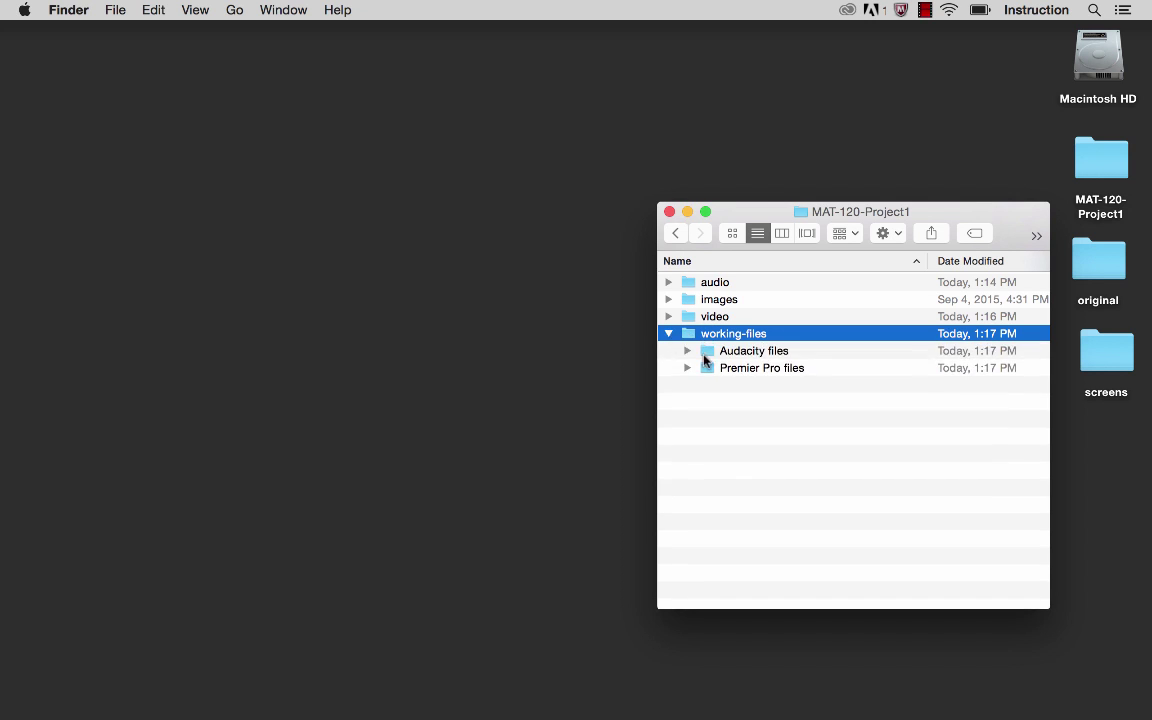
click(728, 353)
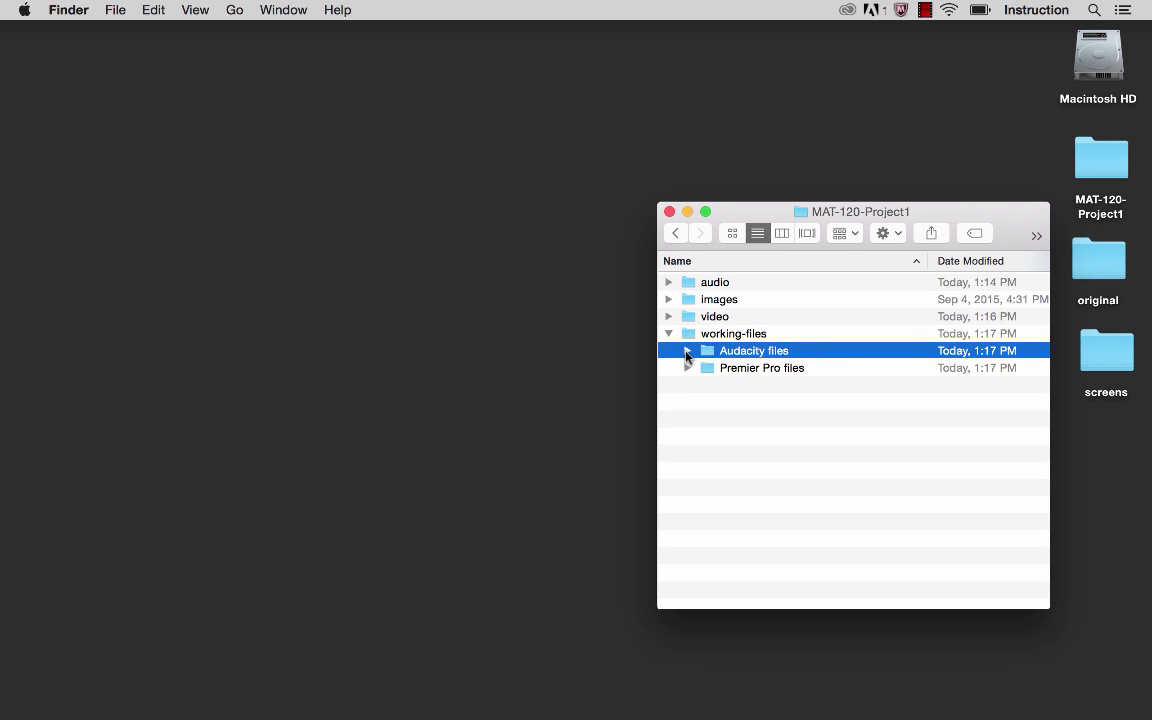
click(688, 351)
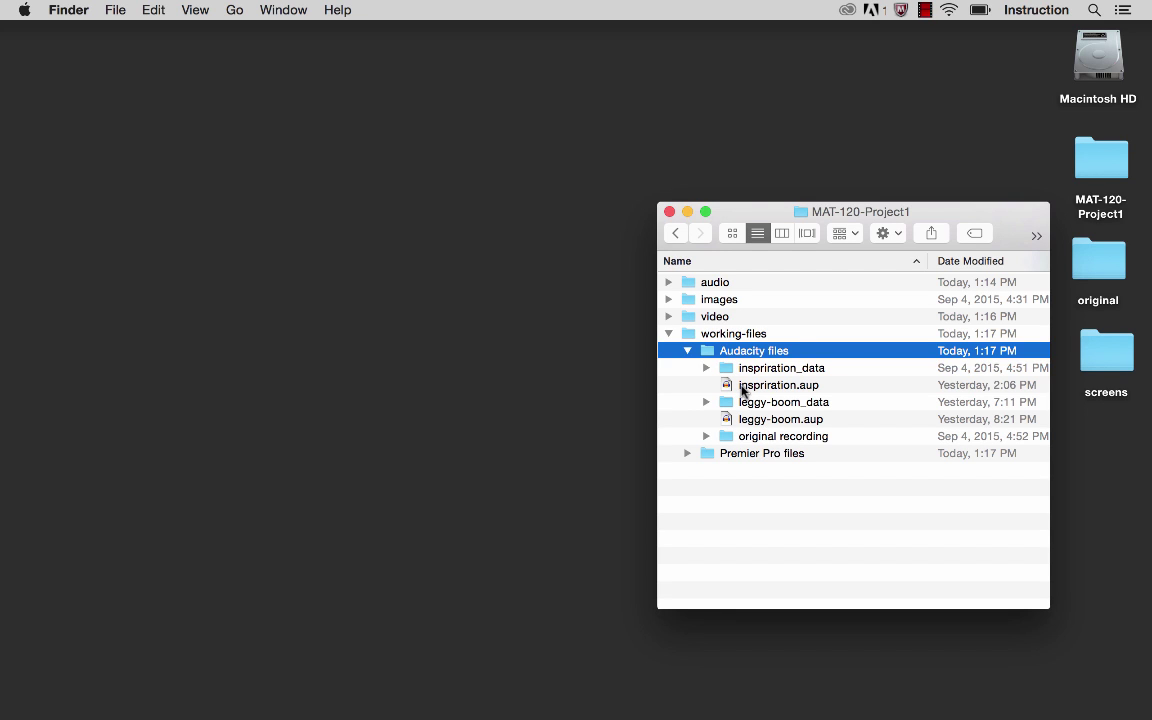
click(668, 282)
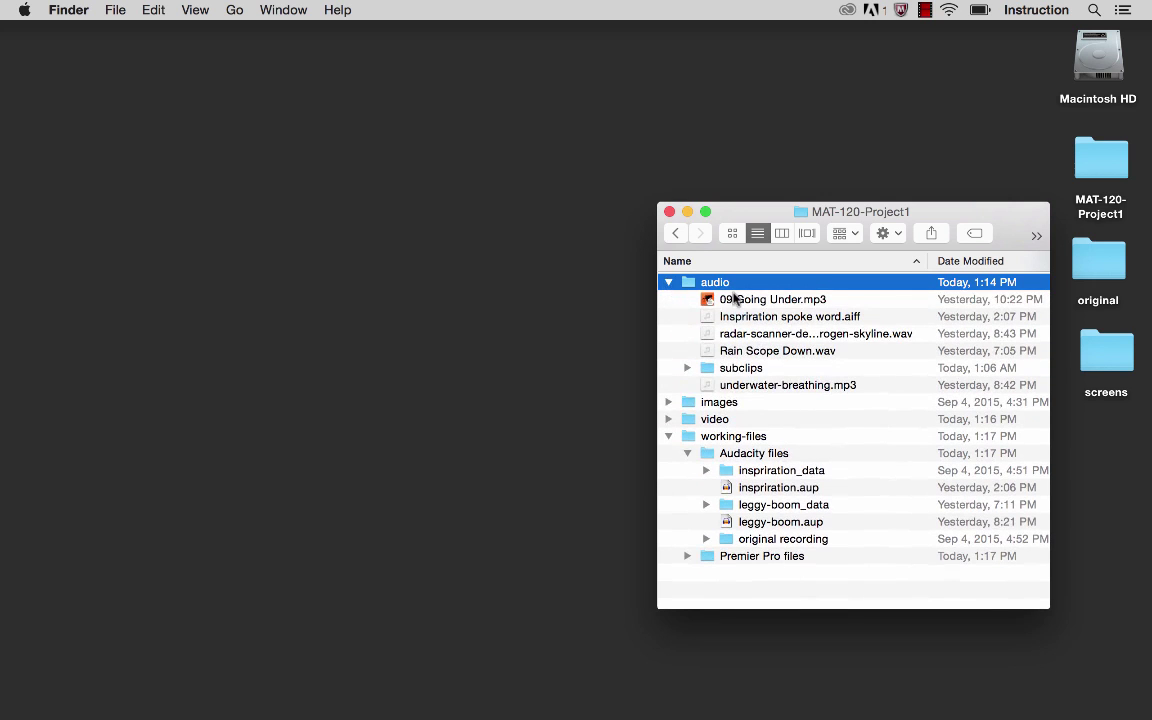
click(668, 282)
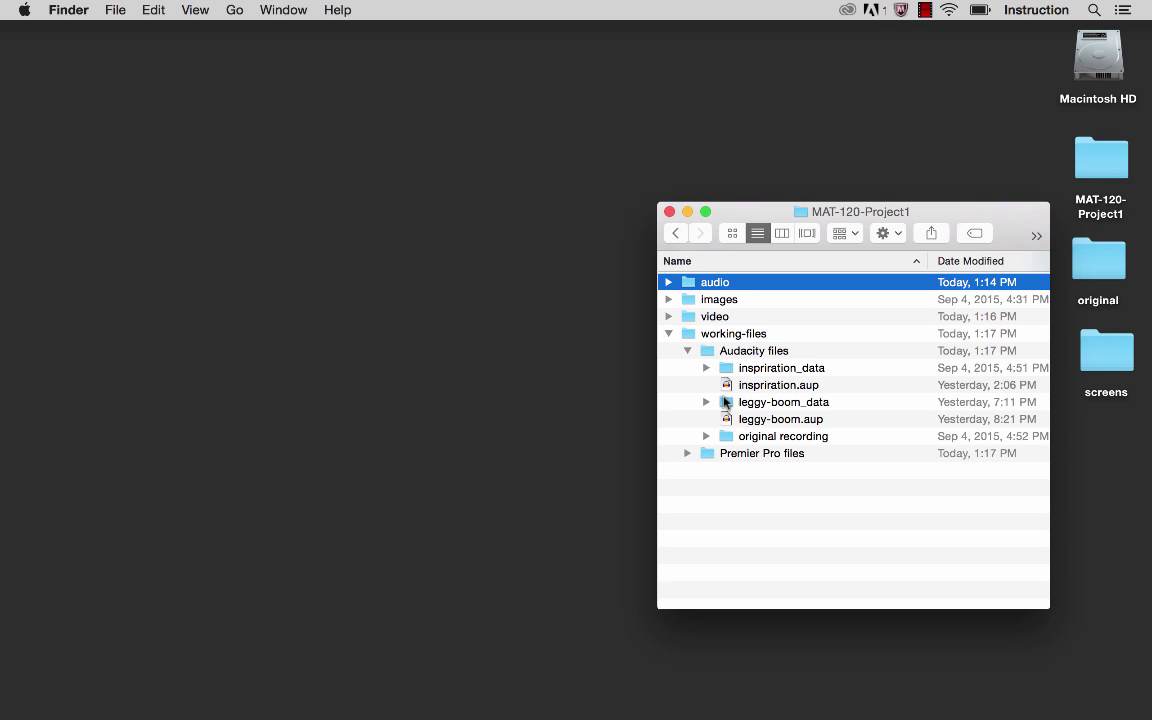
click(689, 350)
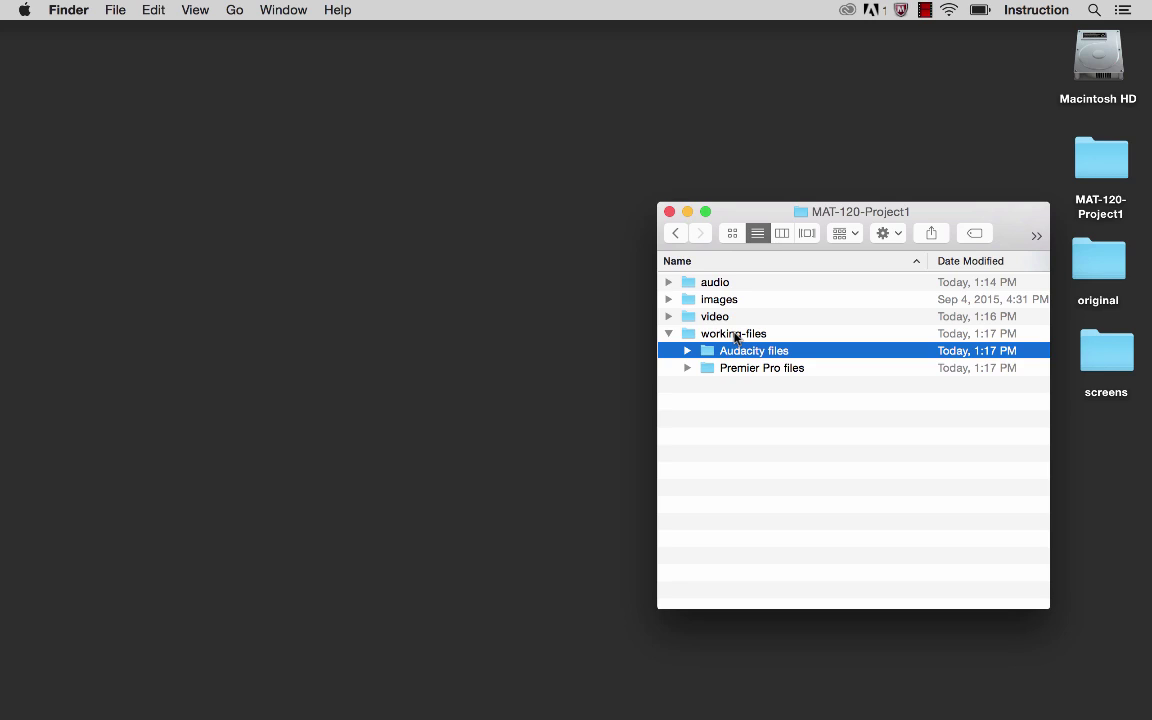
click(731, 370)
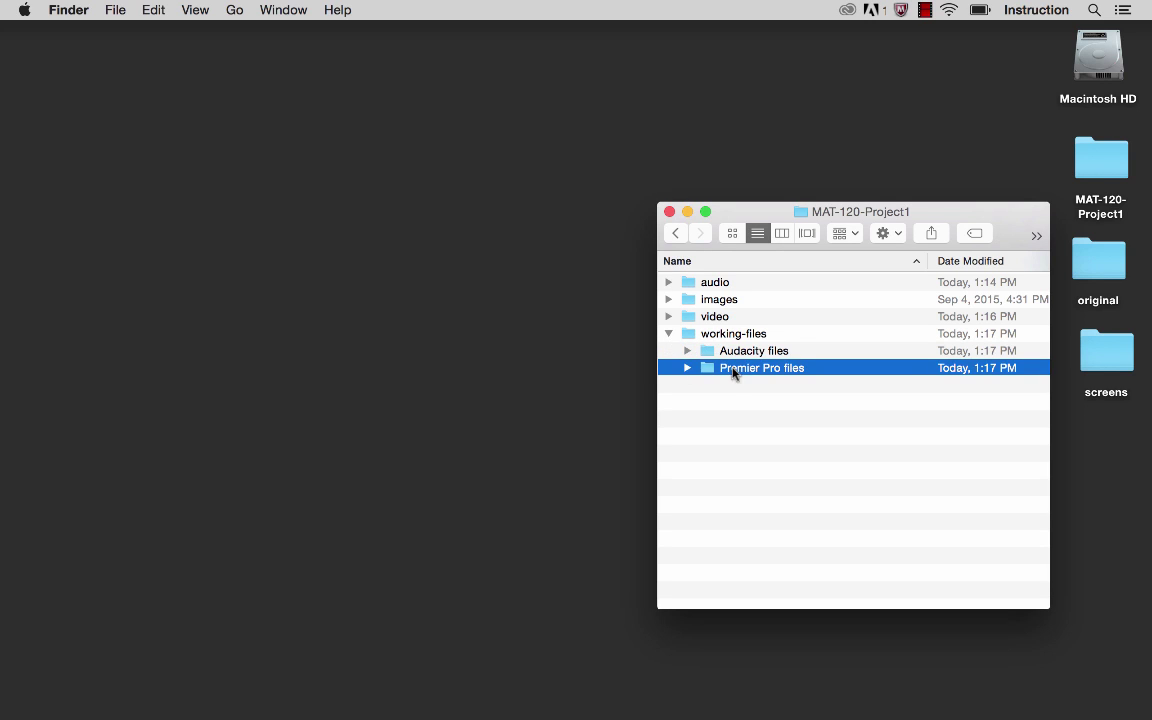
click(669, 334)
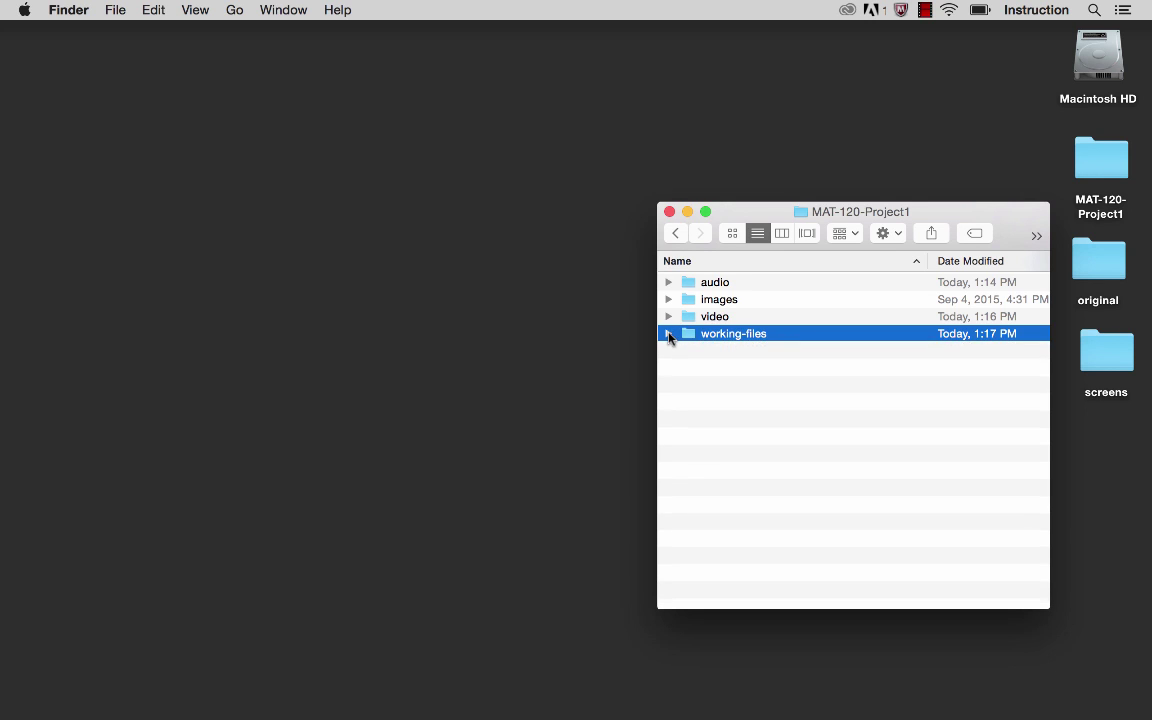
Review the source recordings in the audio folder and the contents of its subclips folder.
click(668, 286)
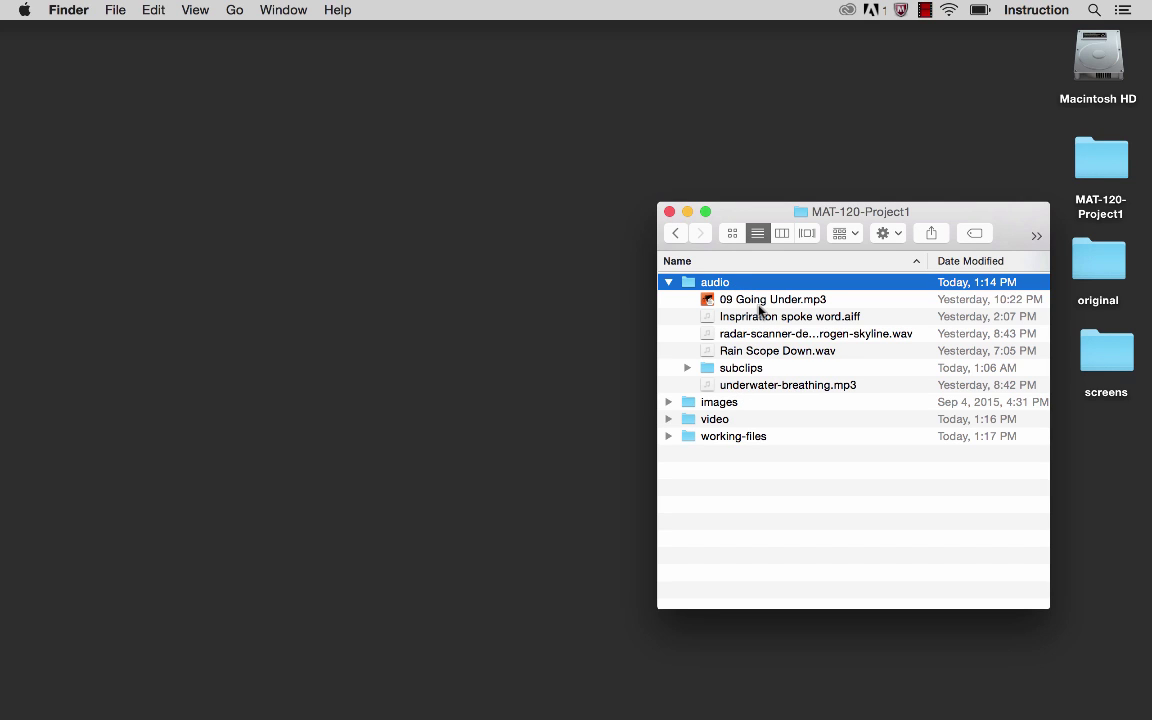
click(727, 370)
click(687, 368)
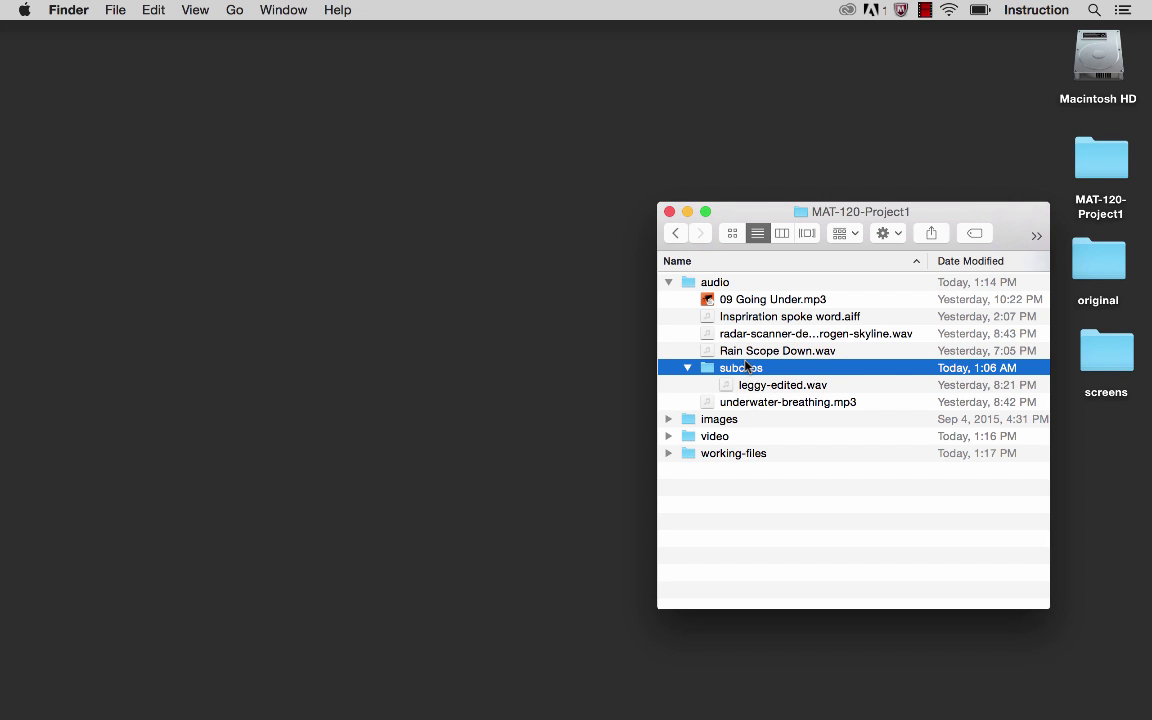
click(687, 368)
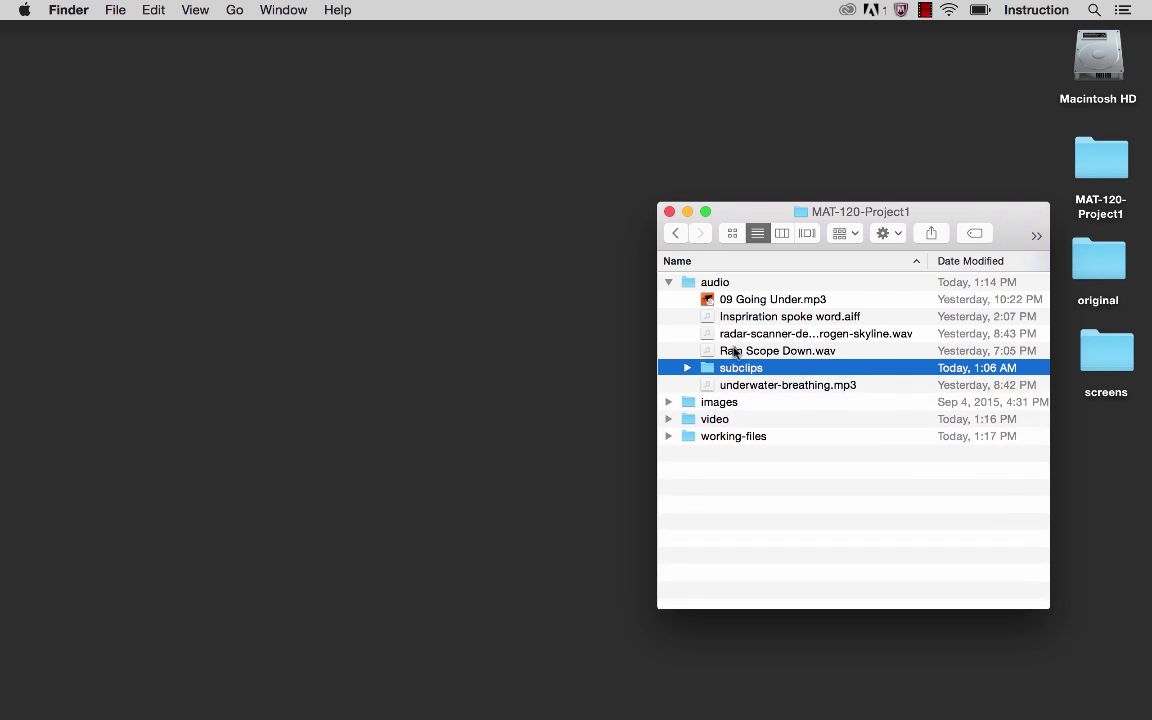
click(735, 352)
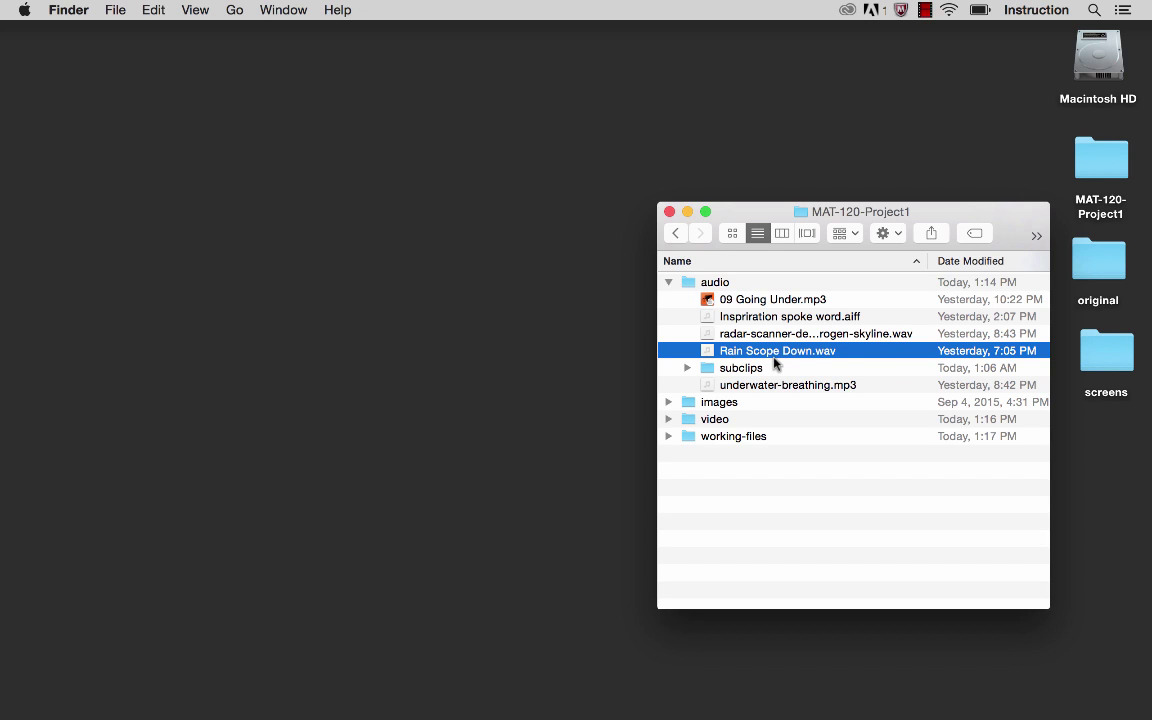
Rename leggy-edited.wav in the audio folder's subclips folder as "Rain scope-edited.wav".
click(688, 369)
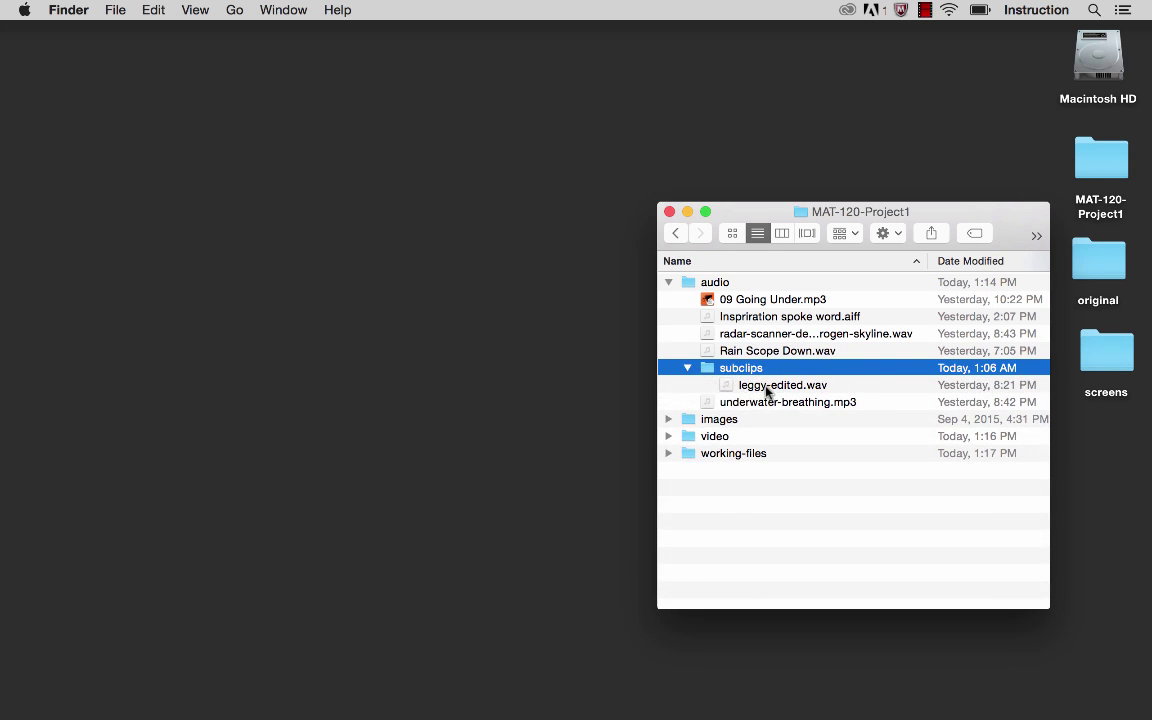
click(765, 386)
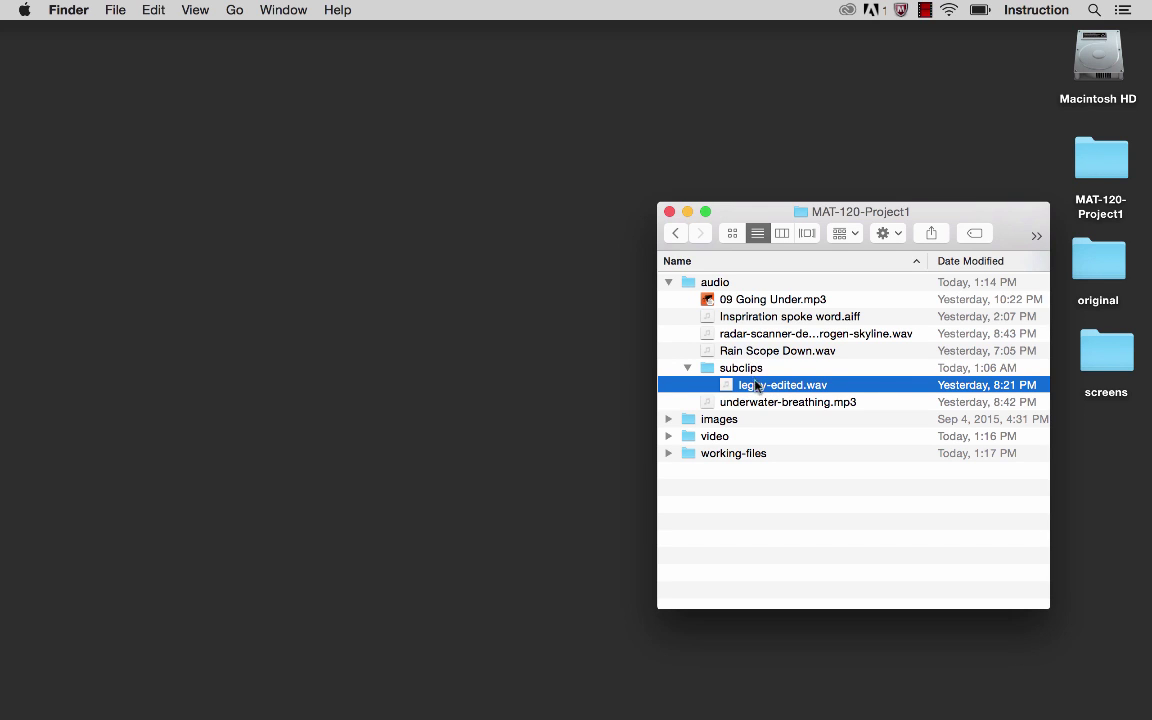
click(752, 388)
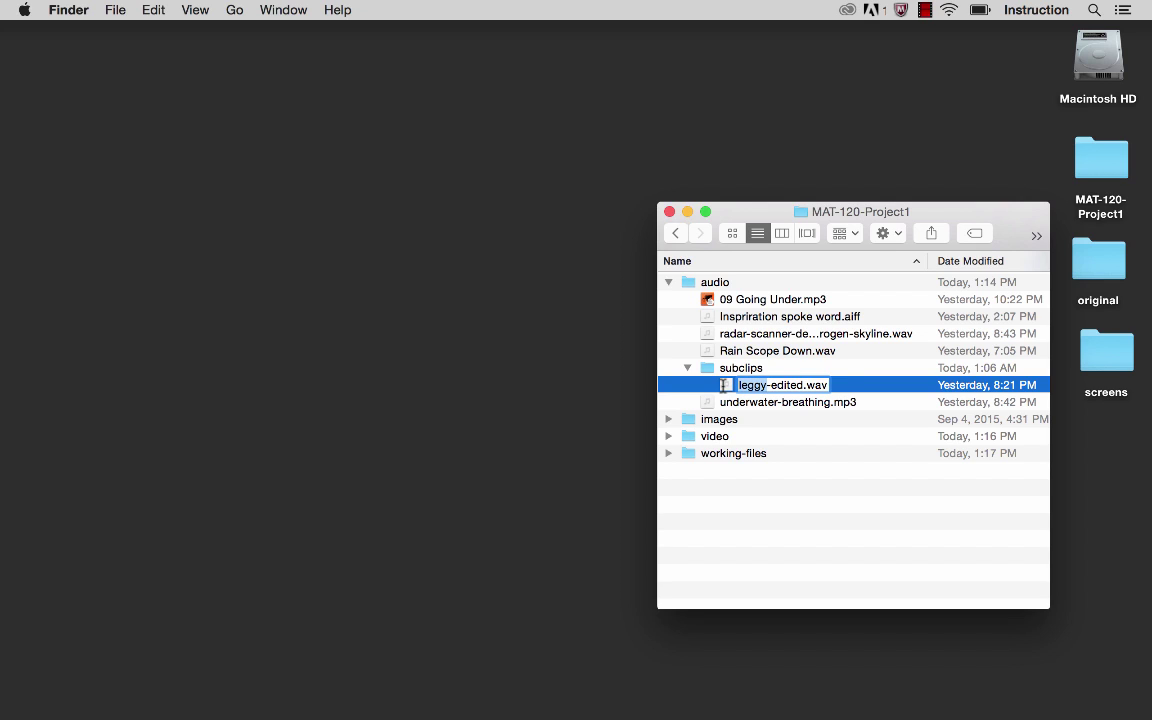
text(Rai)
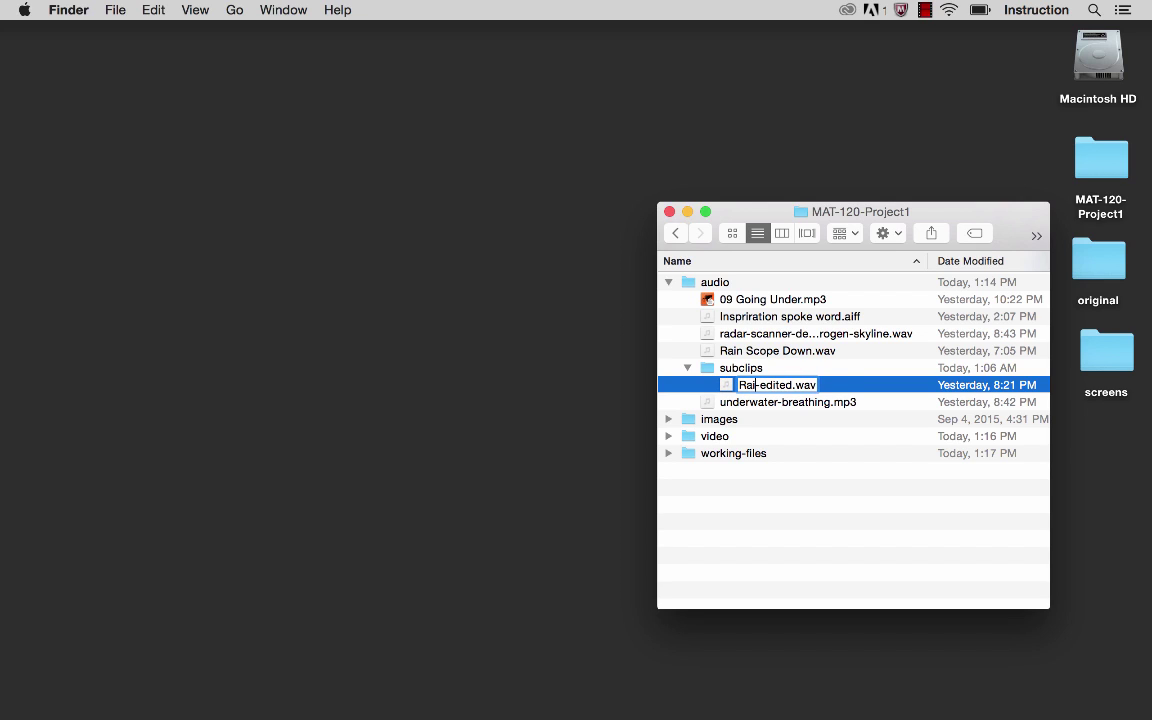
text(n scope)
key(Return)
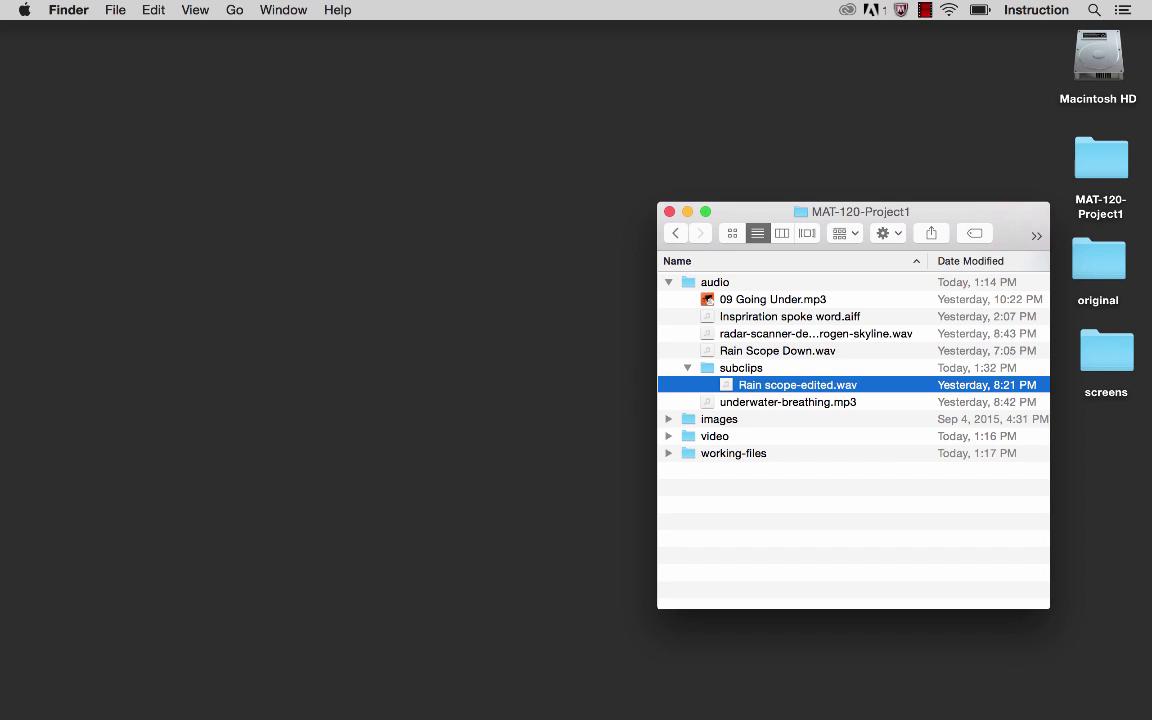
Collapse the subclips and audio folders and check which clips the video folder holds.
click(687, 368)
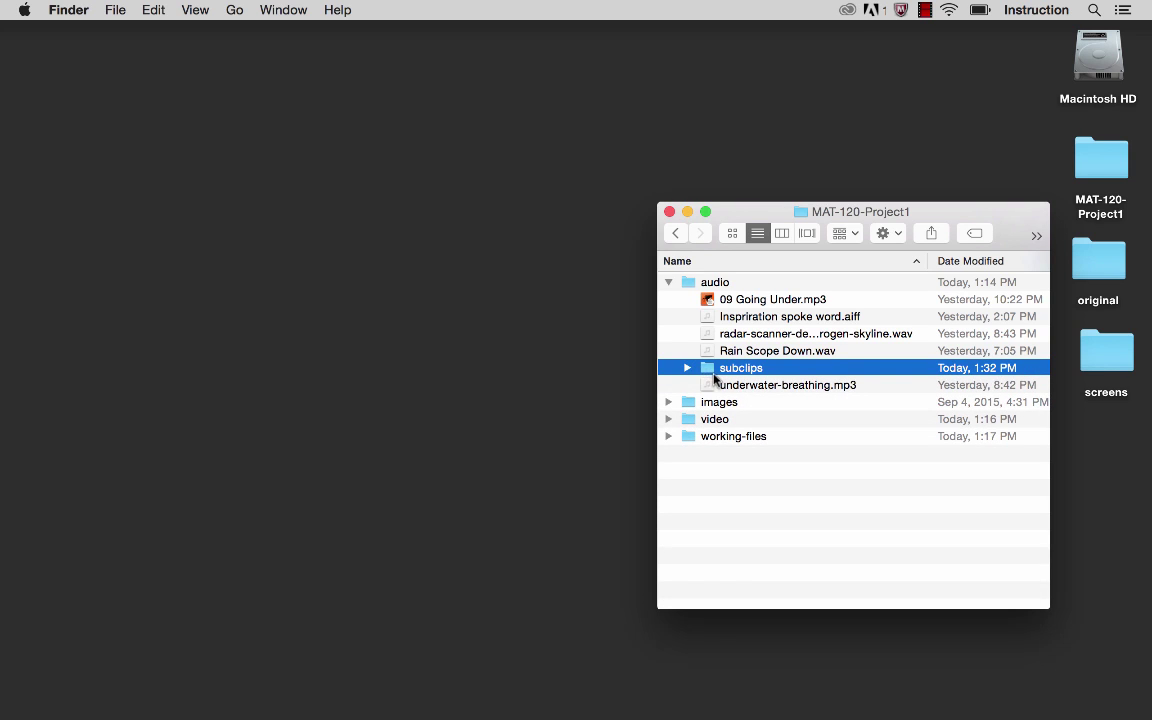
click(668, 282)
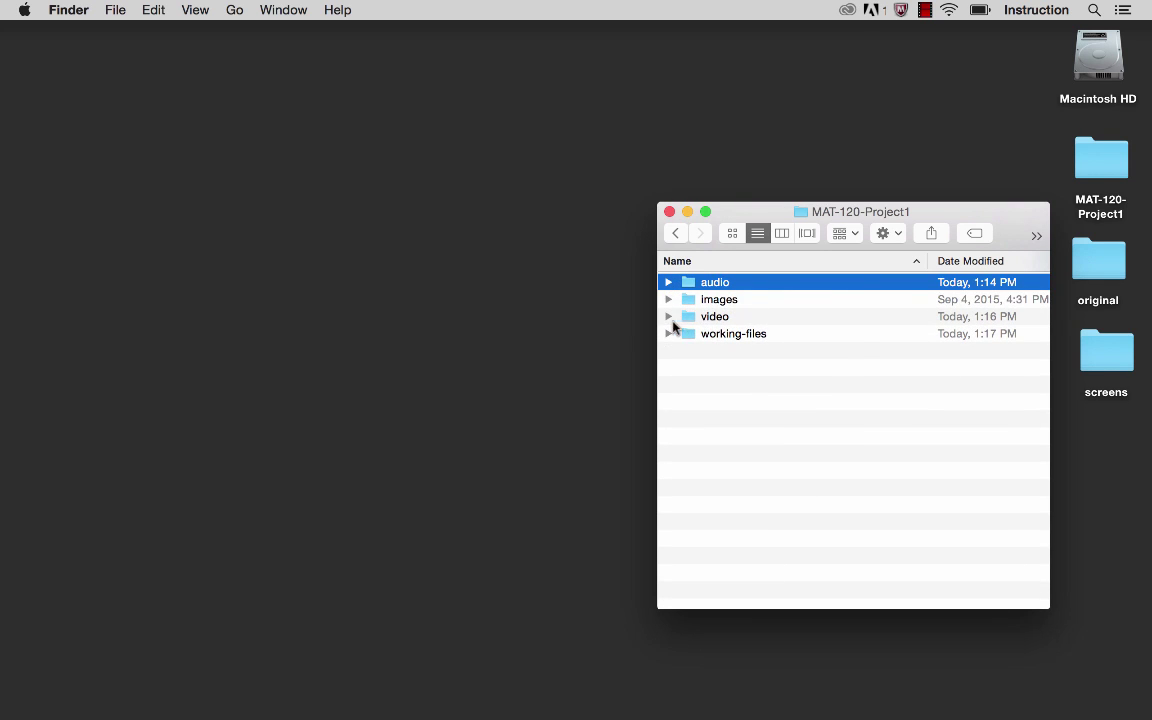
click(668, 316)
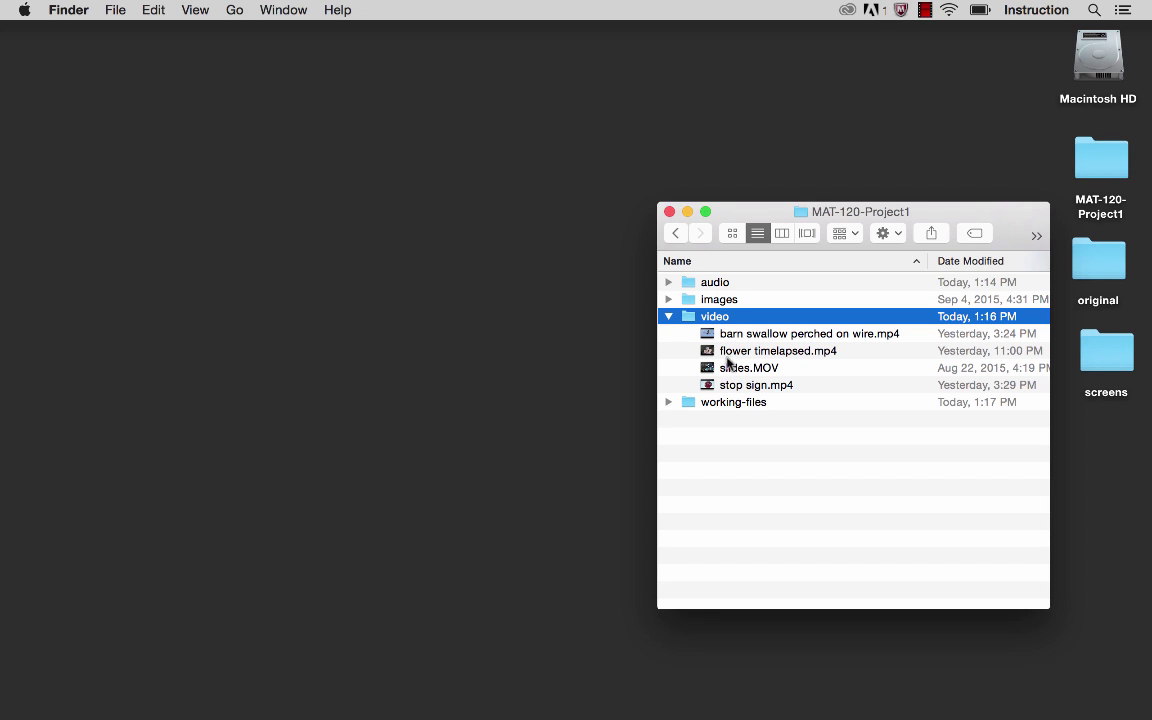
key(Left)
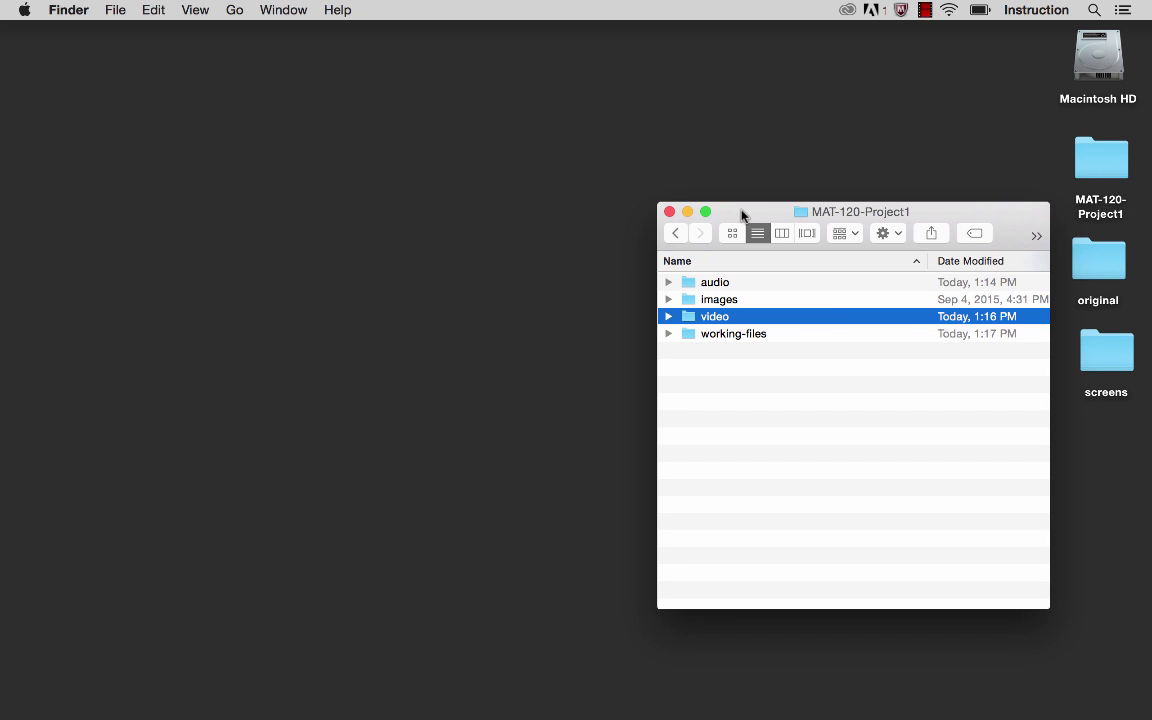
Switch to Premiere Pro and shift its Welcome window slightly aside.
click(25, 198)
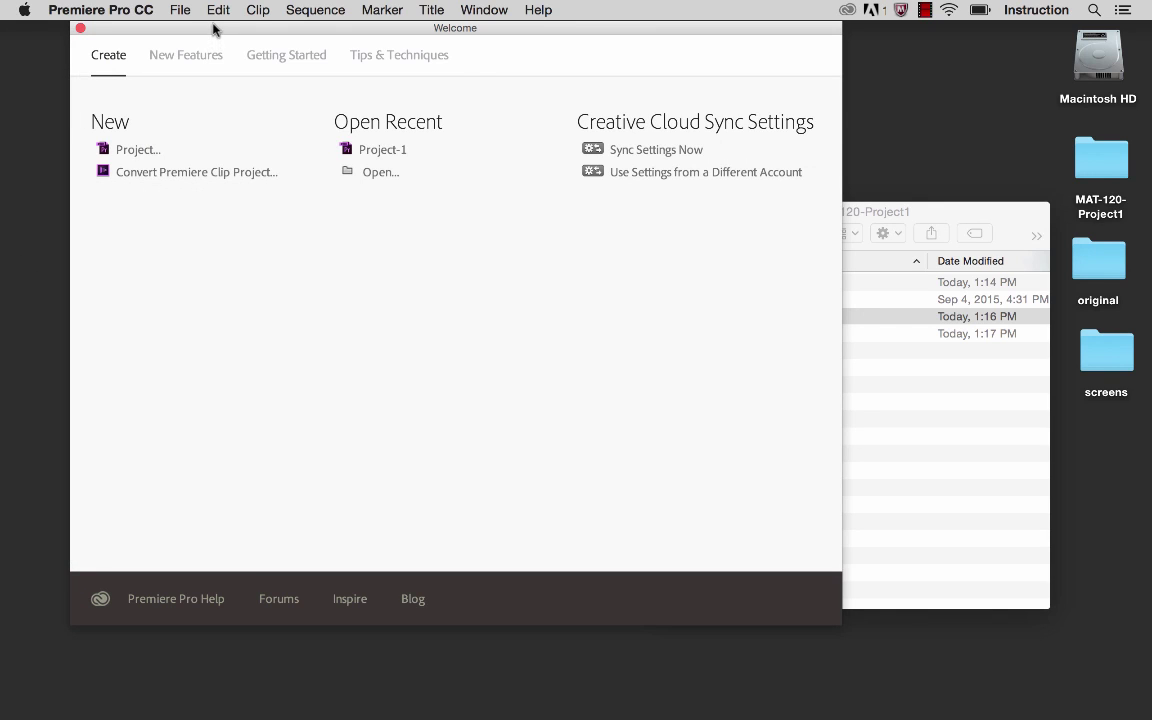
drag(213, 28, 229, 18)
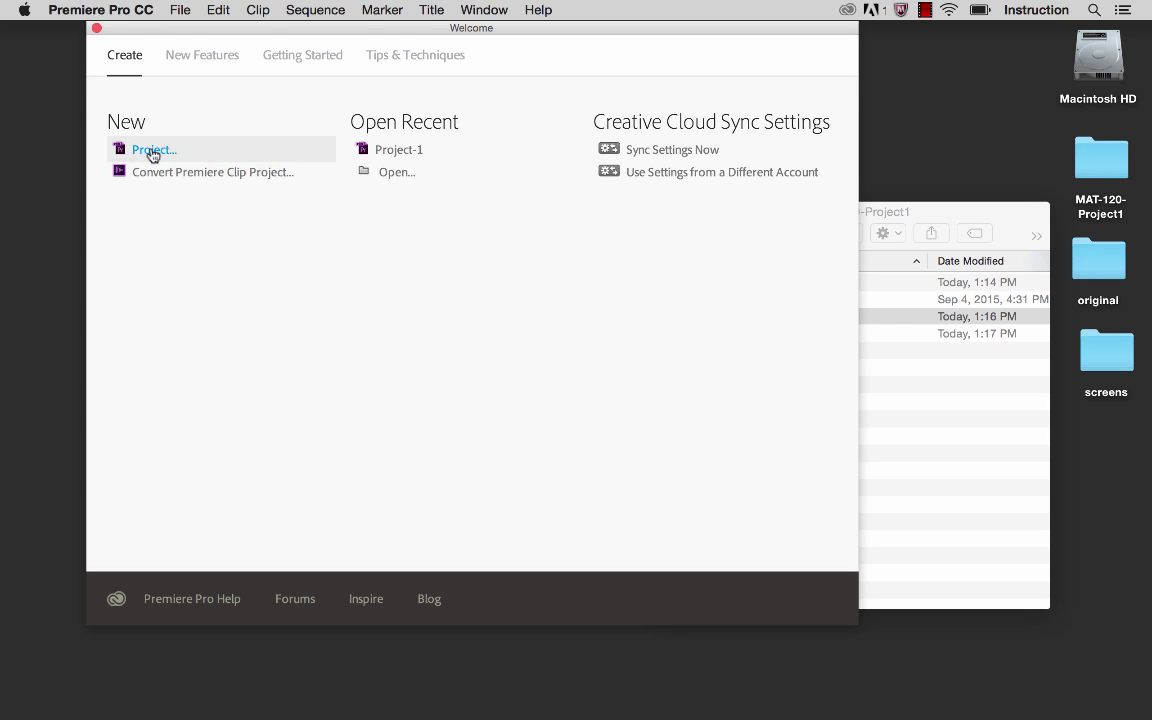
click(180, 10)
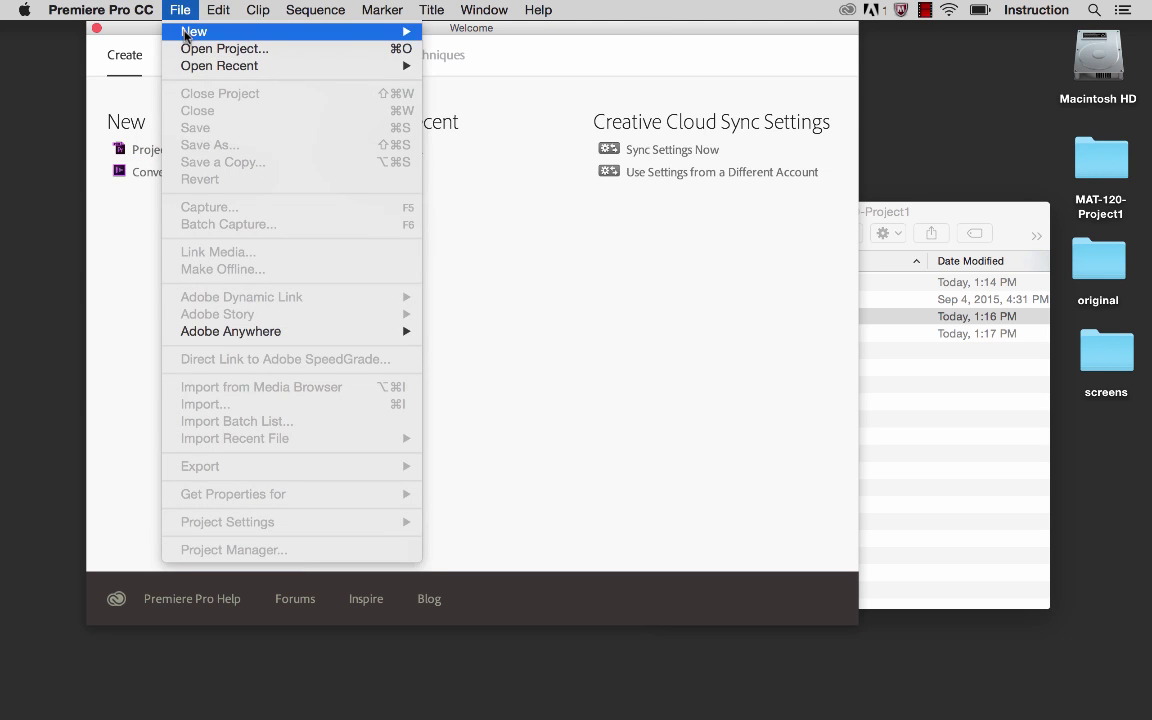
mouse_move(260, 65)
mouse_move(347, 33)
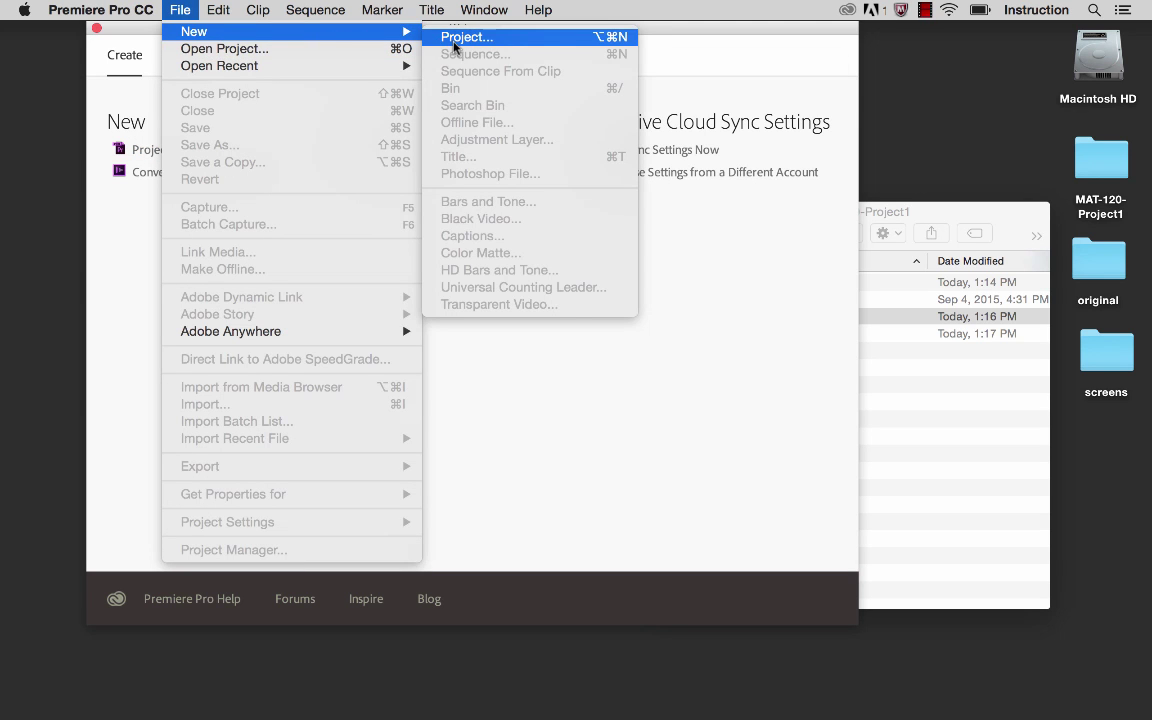
click(473, 509)
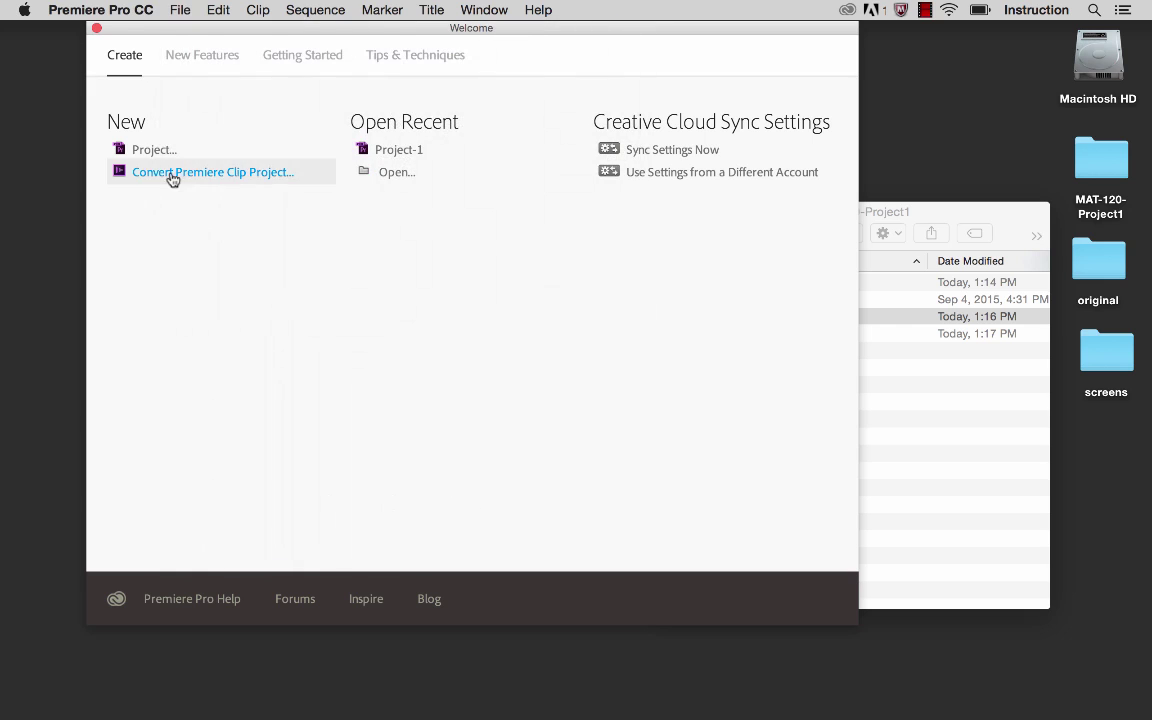
Start a new project from the Welcome window and name it "Project-1".
click(159, 149)
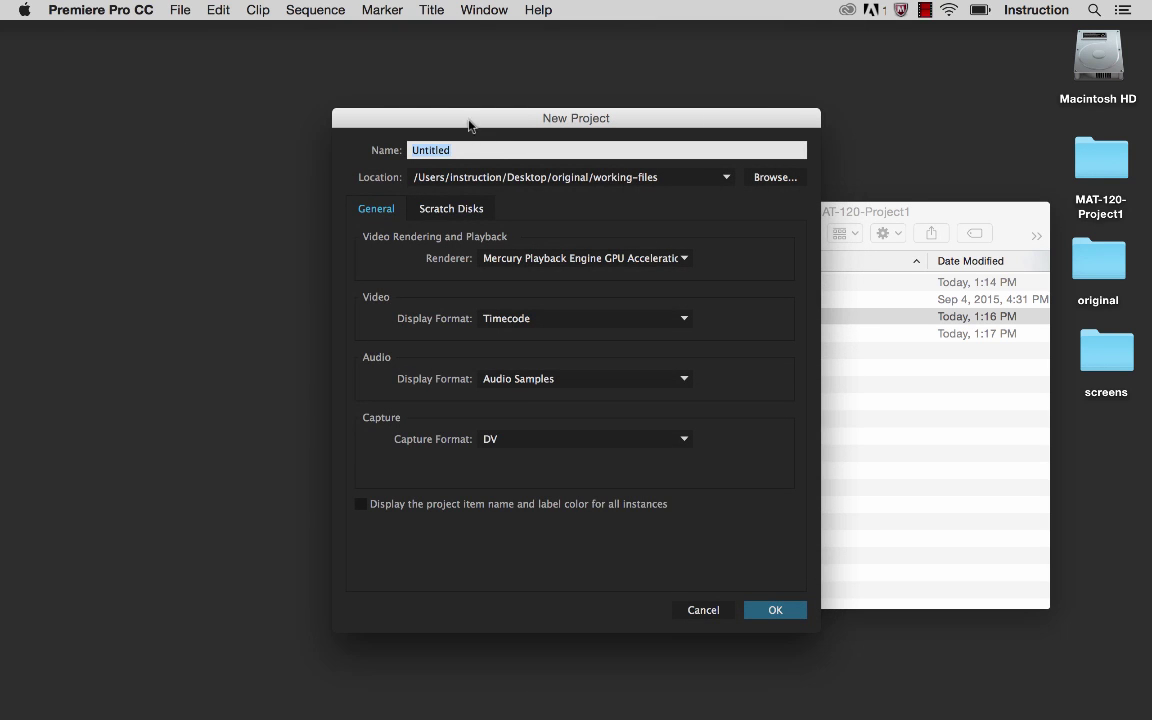
drag(470, 123, 330, 72)
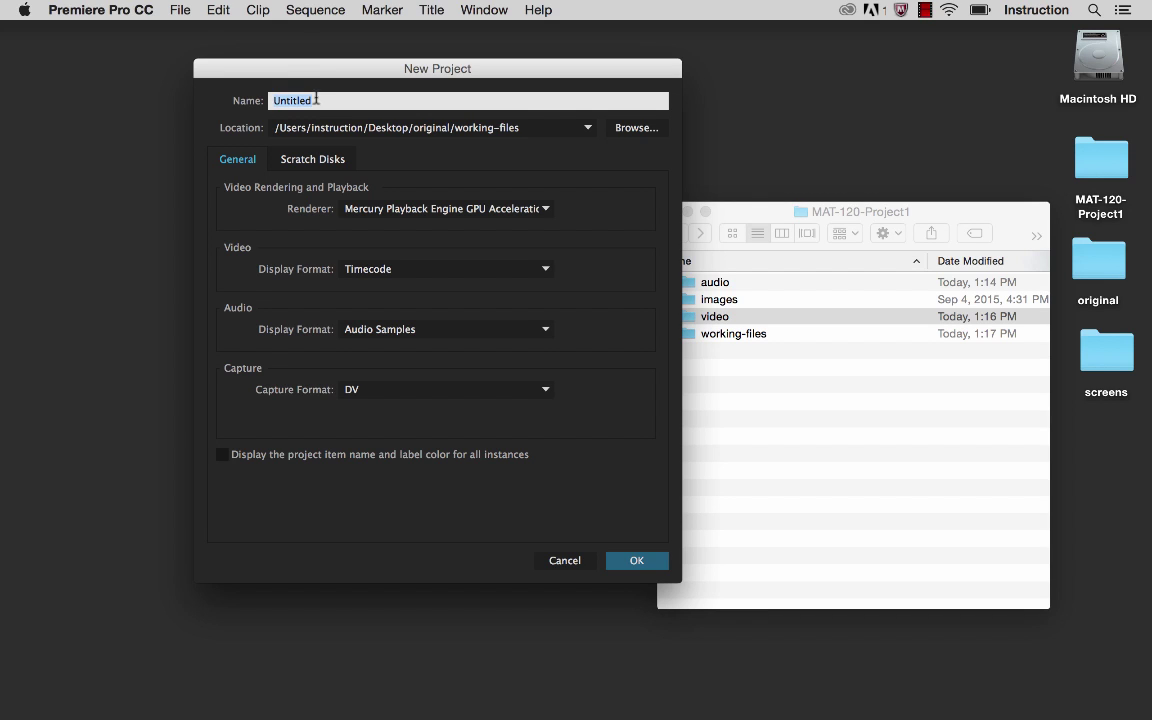
text(Project-1)
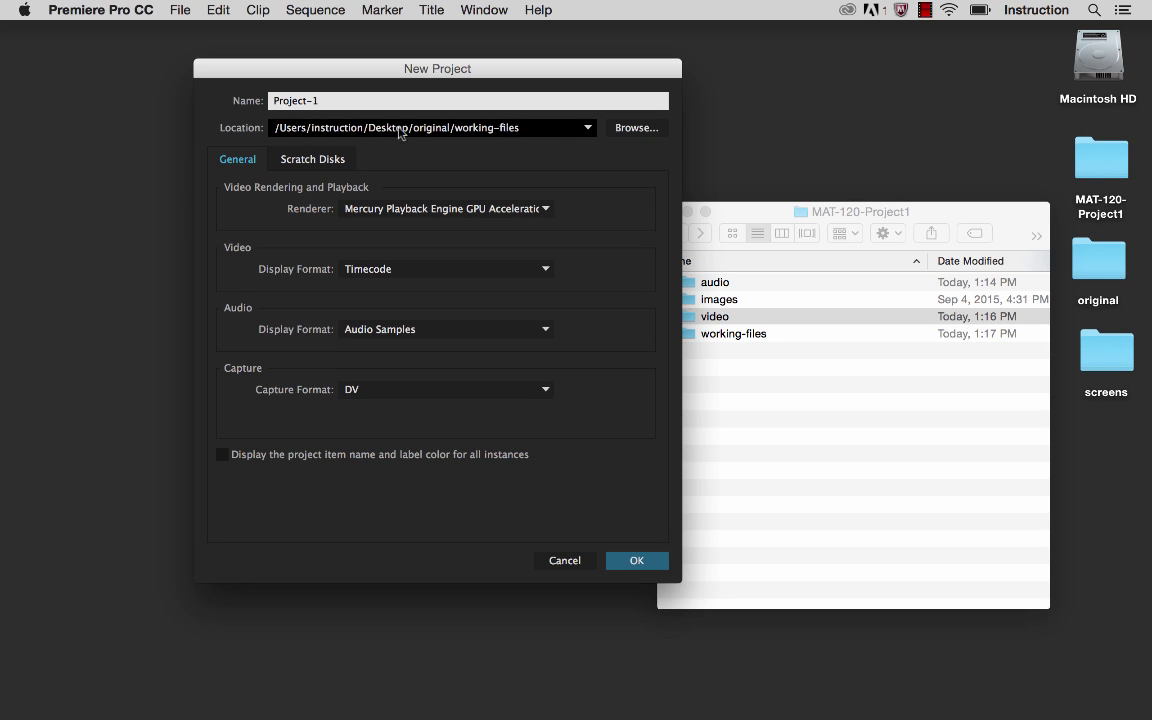
Set the new project's location to the Premier Pro files folder inside MAT-120-Project1/working-files on the Desktop.
click(538, 128)
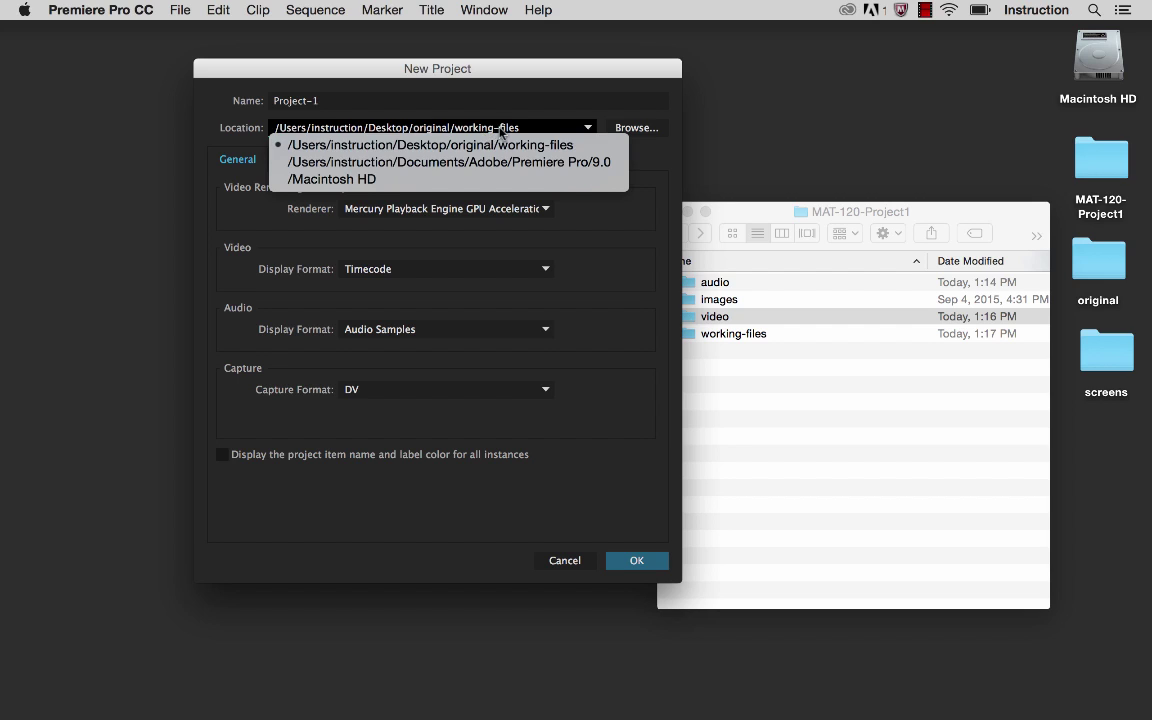
click(502, 132)
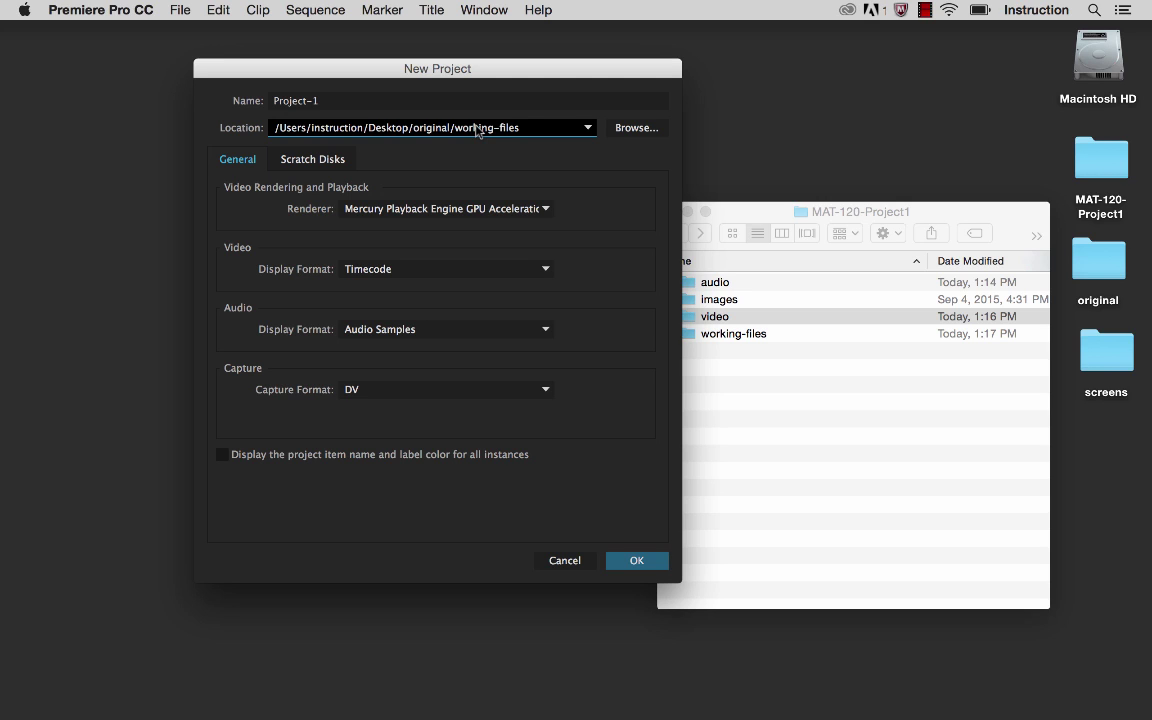
click(637, 128)
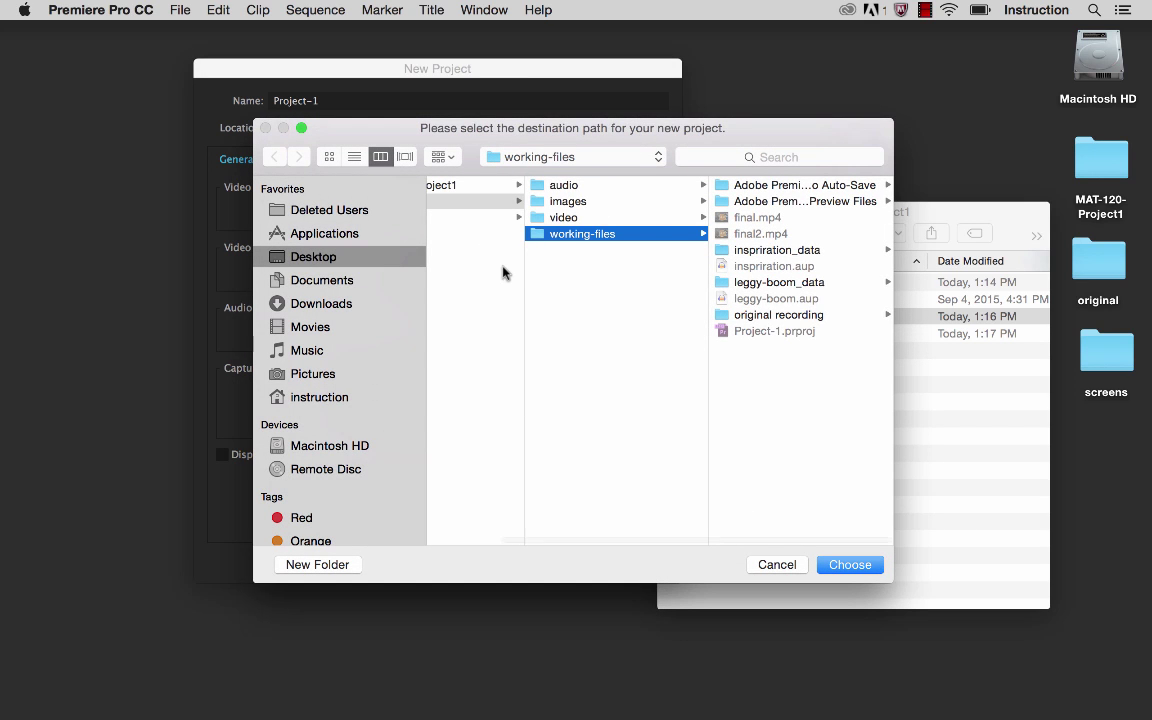
scroll(502, 272, left, 1)
click(489, 186)
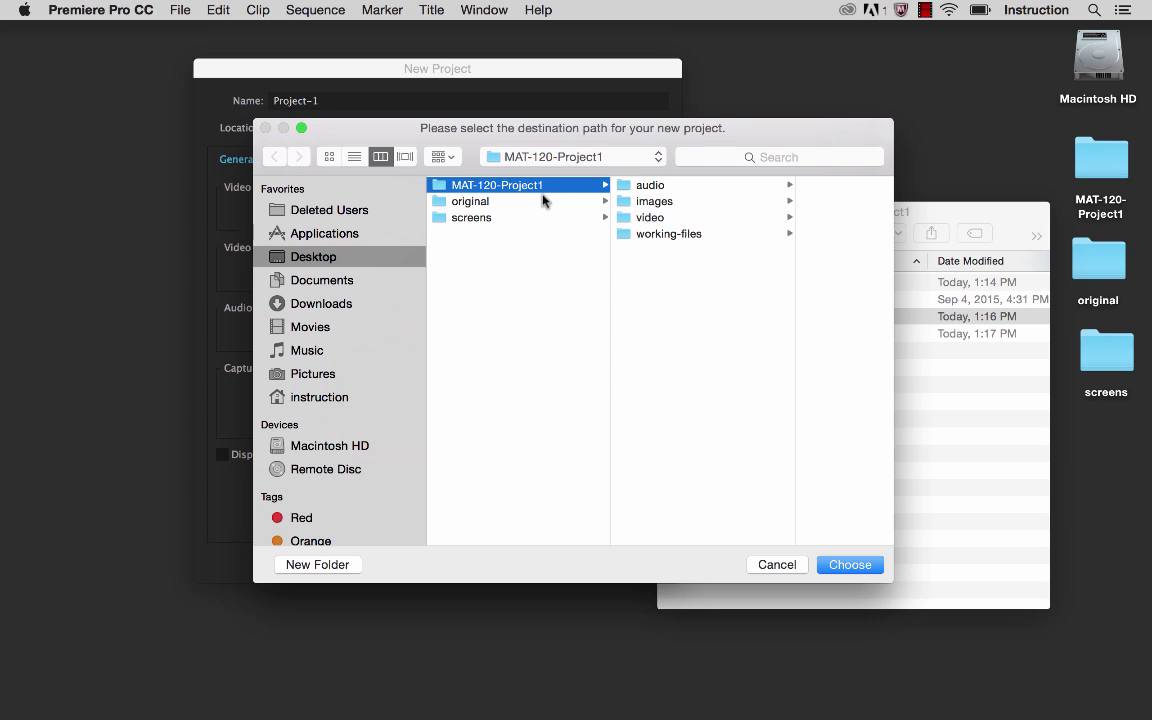
click(648, 235)
click(743, 205)
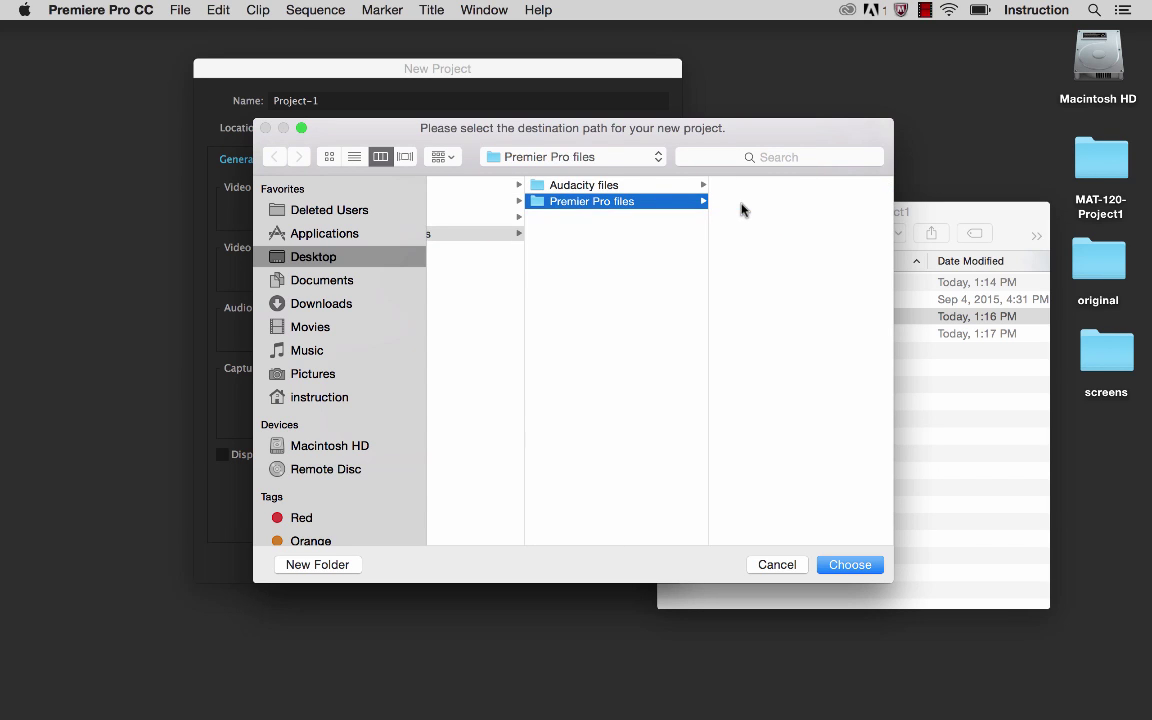
click(848, 564)
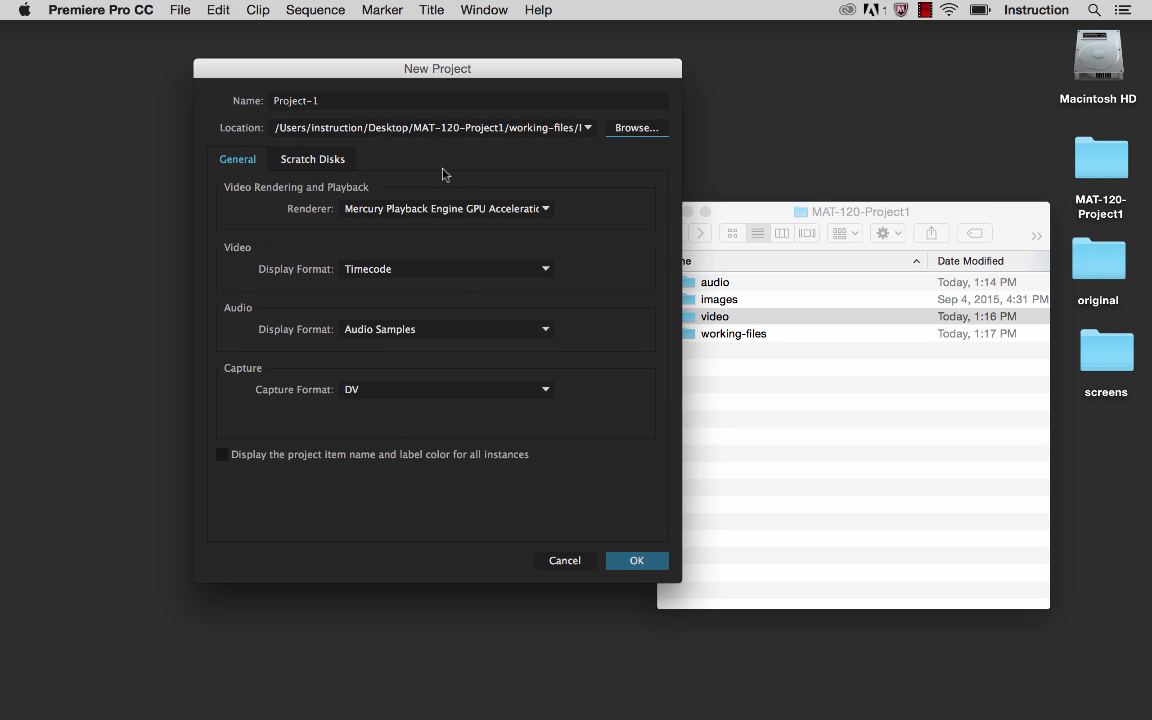
Review the available renderers and the scratch disk locations for the new project without altering them.
click(441, 211)
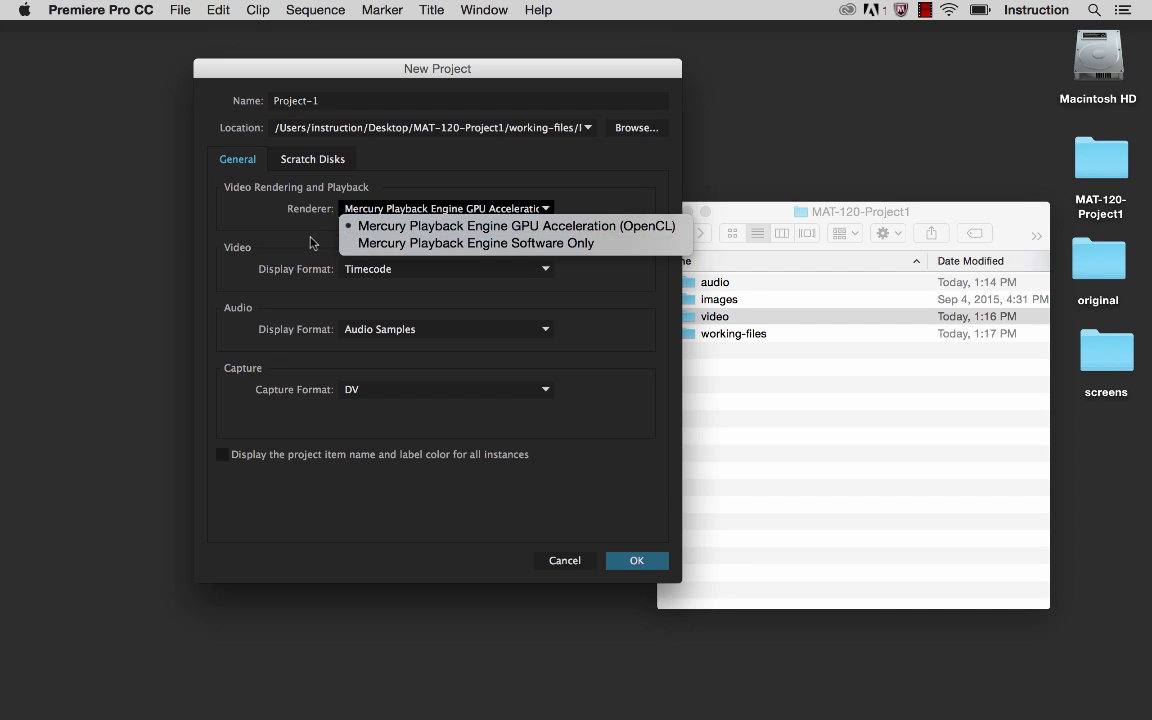
click(283, 222)
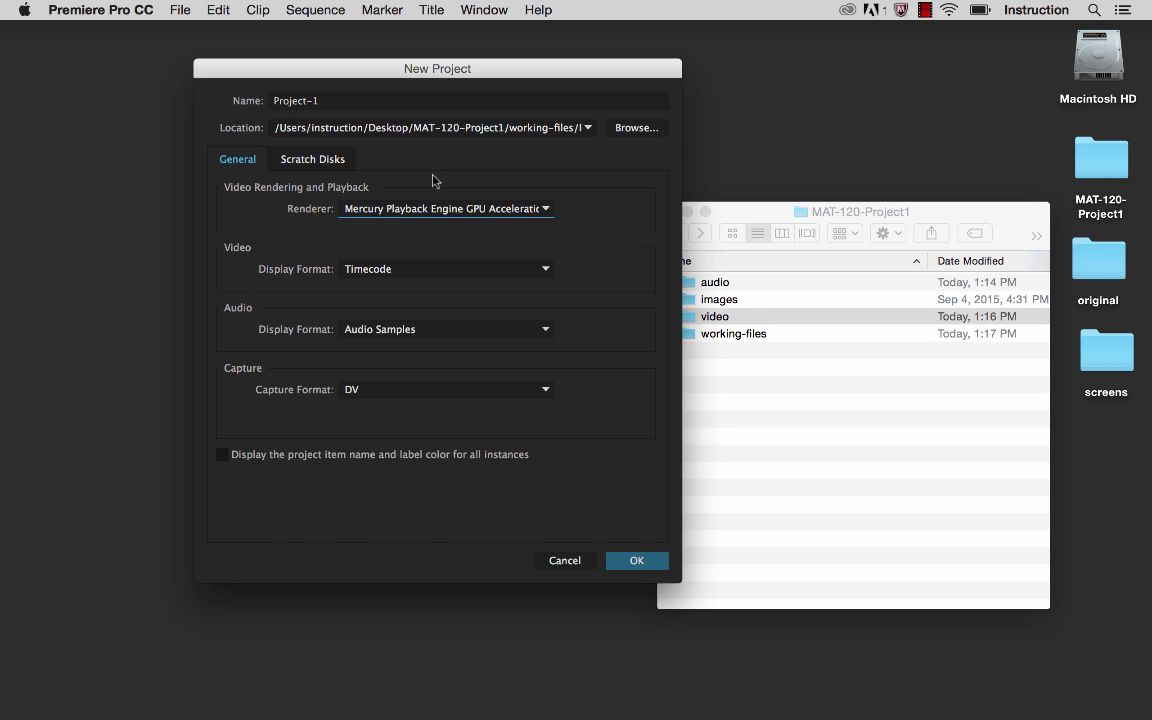
click(310, 160)
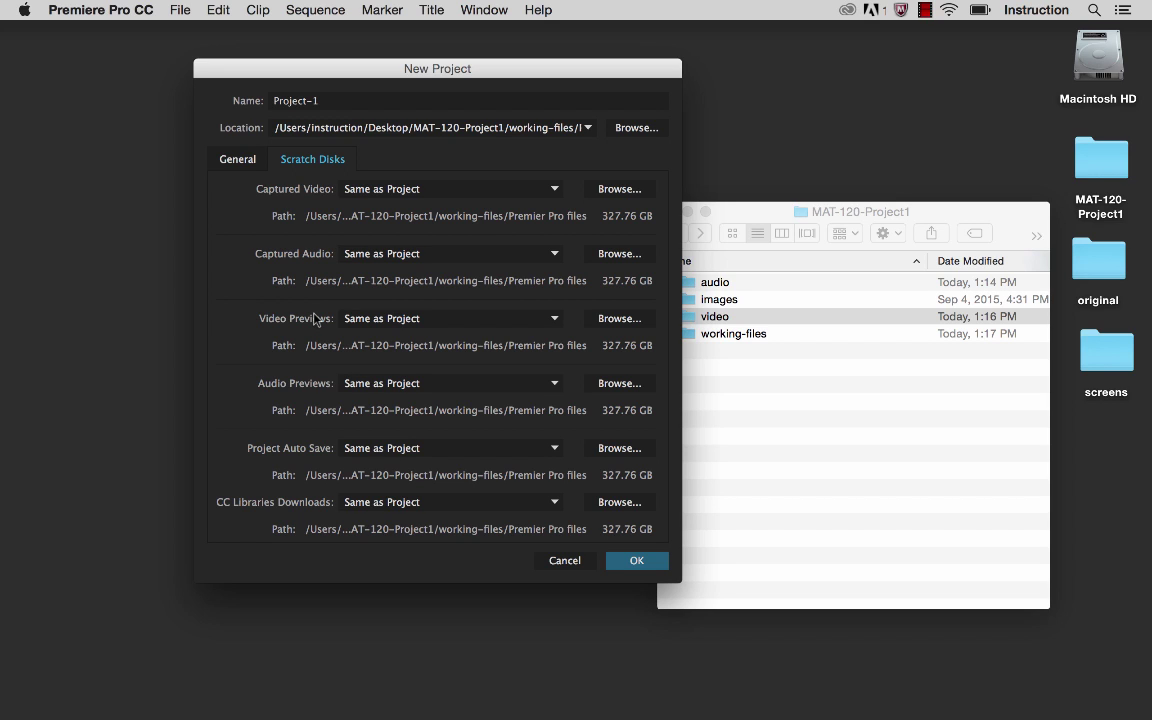
click(239, 160)
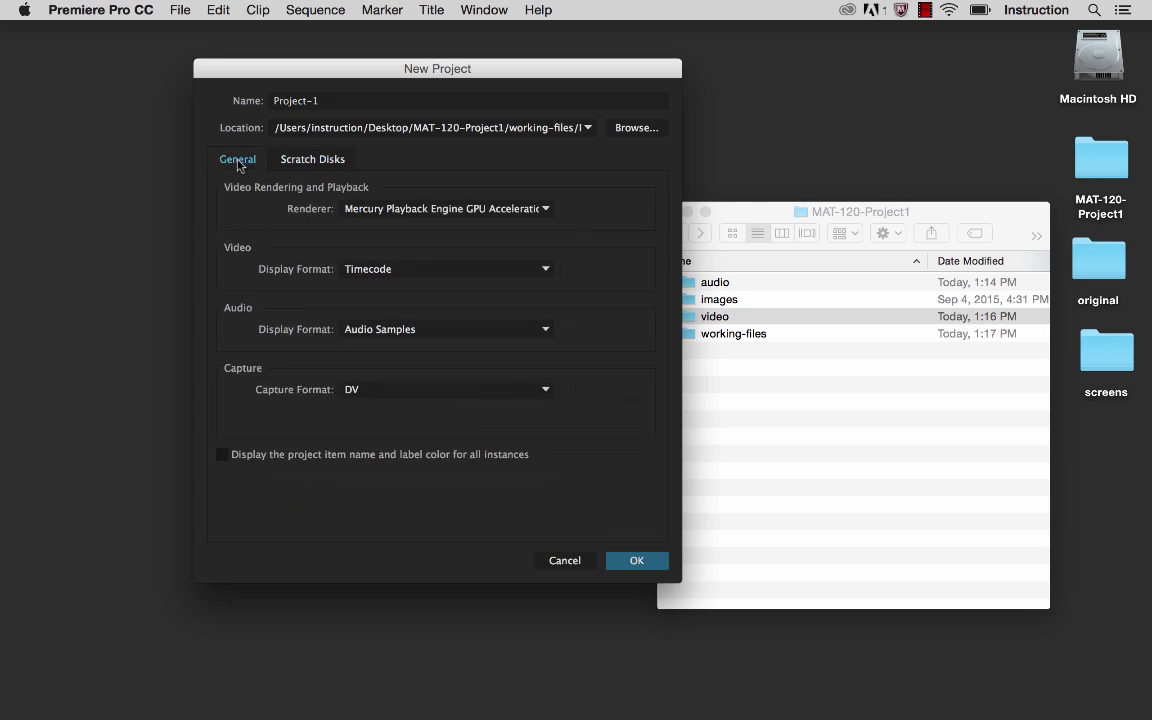
Create the project with the current settings and enlarge its window to fill the screen.
click(637, 562)
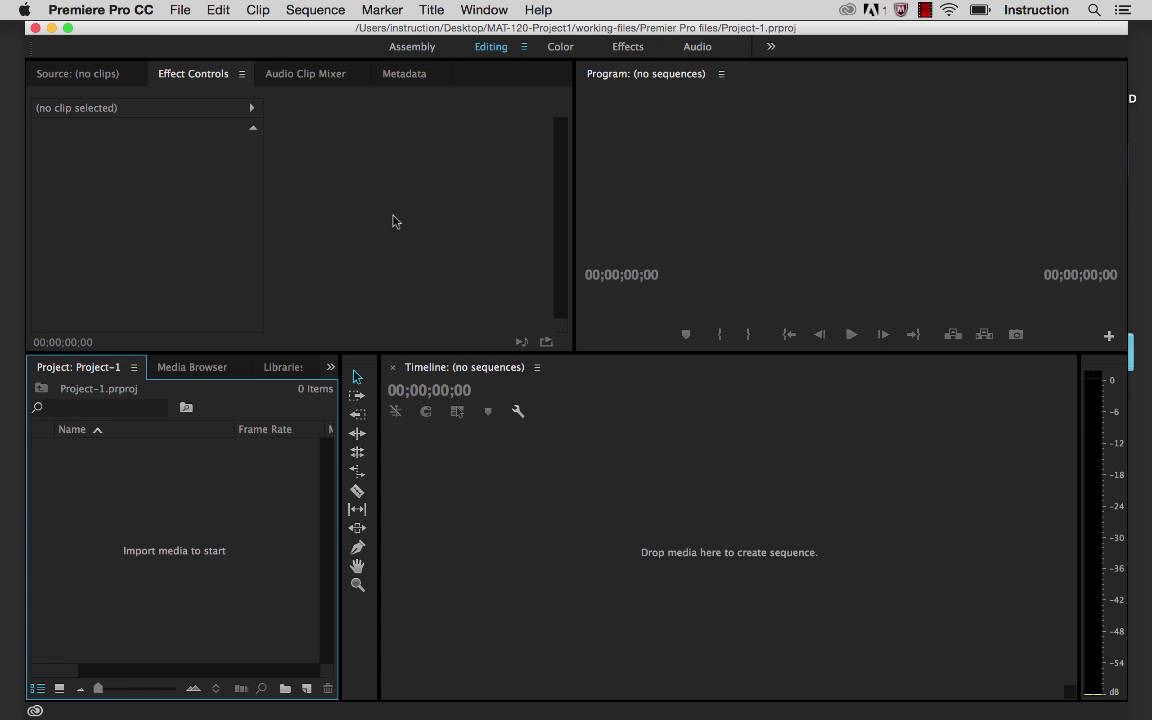
click(72, 28)
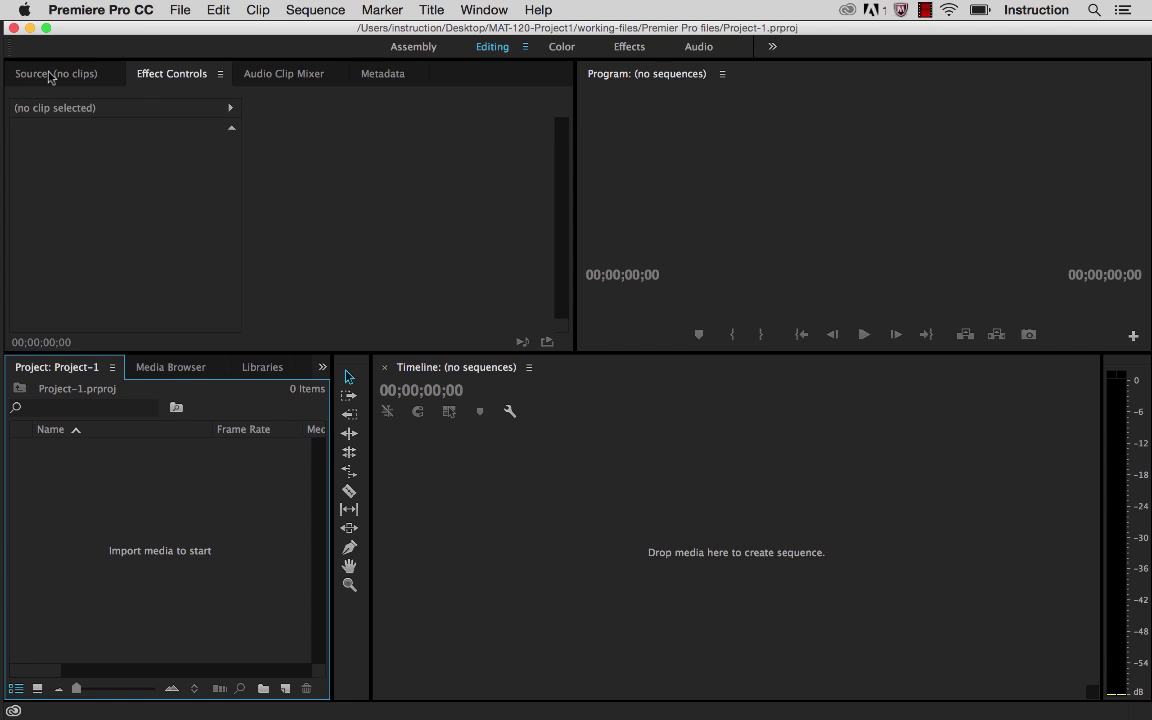
View the Source monitor, Effect Controls, Audio Clip Mixer and Metadata in turn, and return to the Source monitor.
click(47, 73)
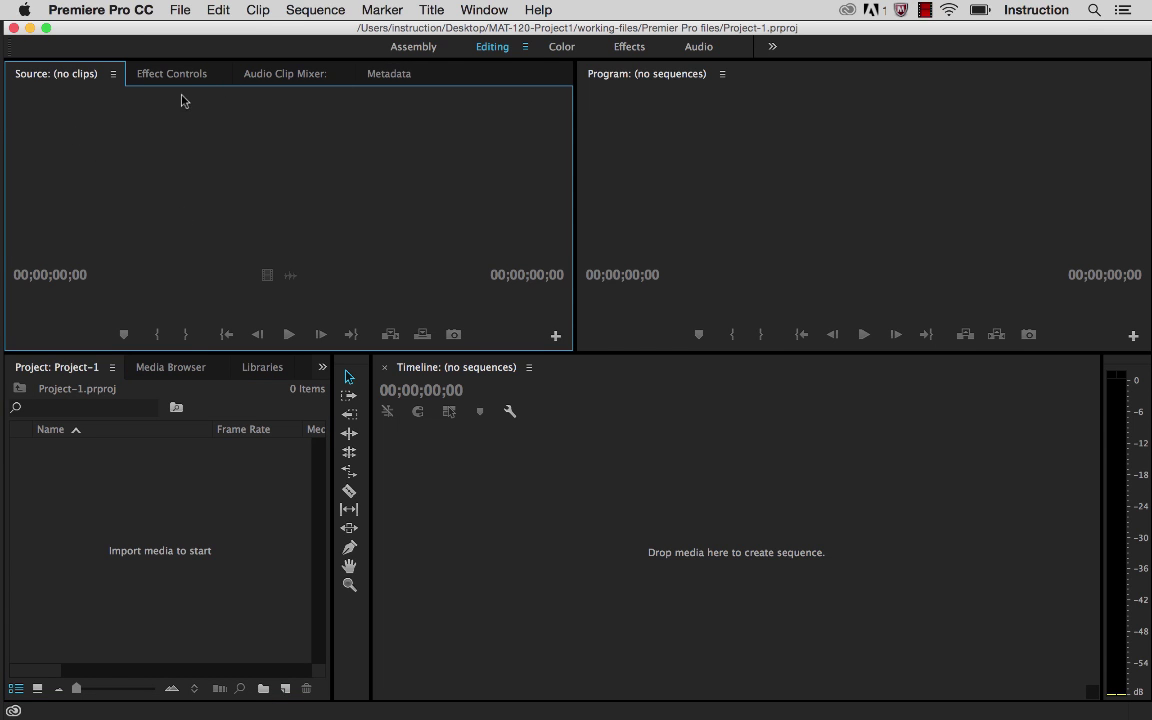
click(167, 73)
click(277, 73)
click(390, 74)
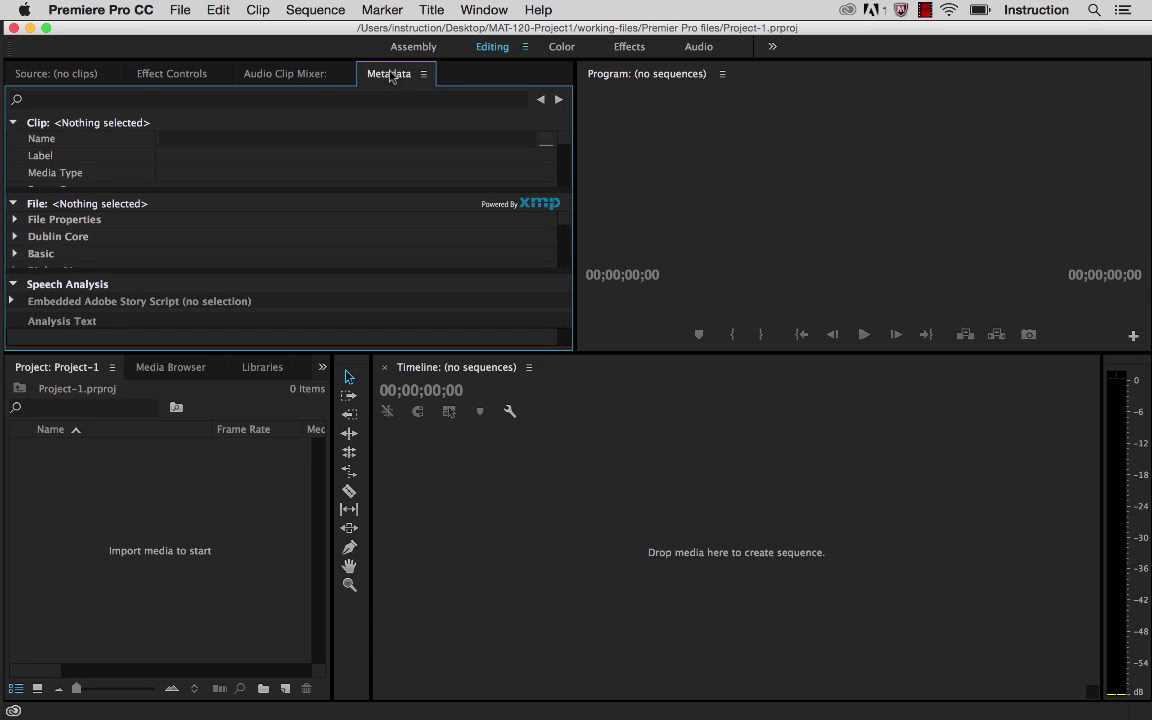
click(63, 72)
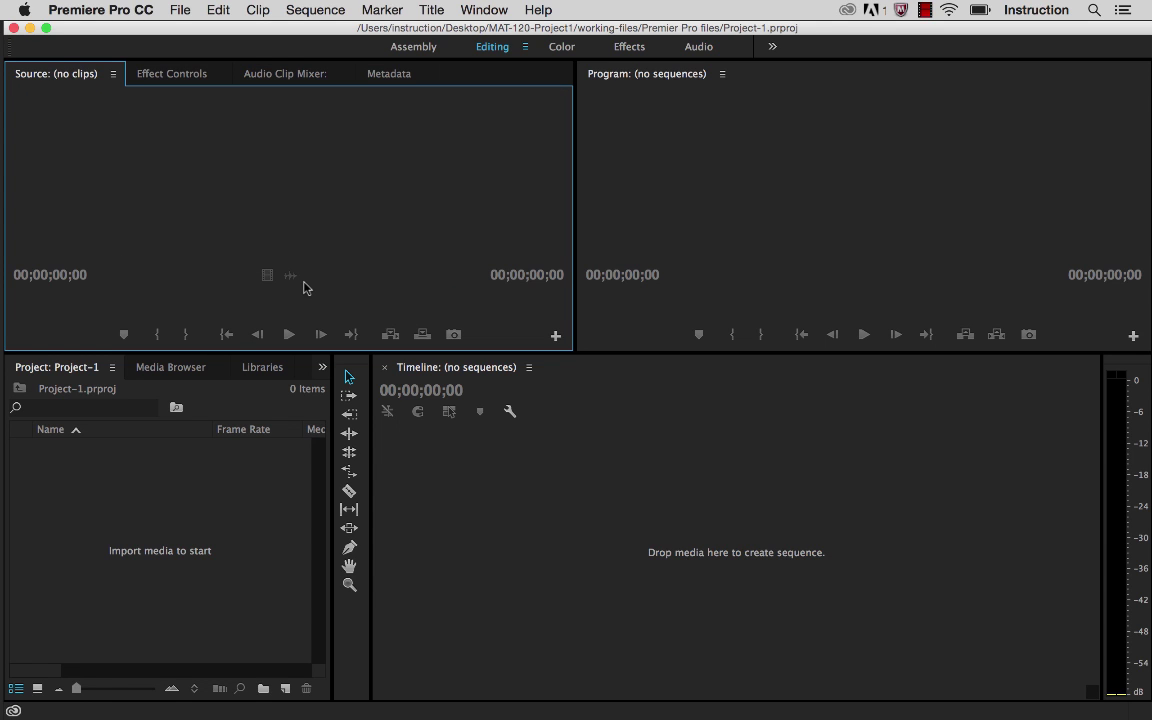
Make the Timeline, Program monitor, Source monitor and Project area active in turn to examine each part of the workspace.
click(802, 625)
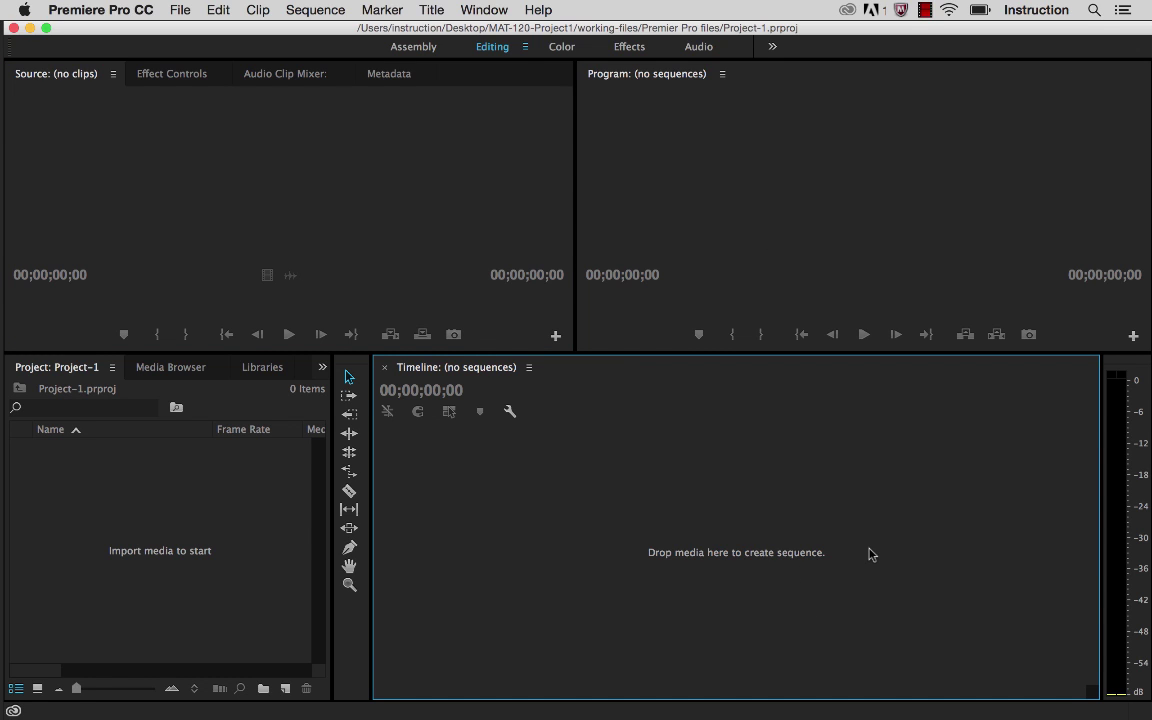
click(876, 183)
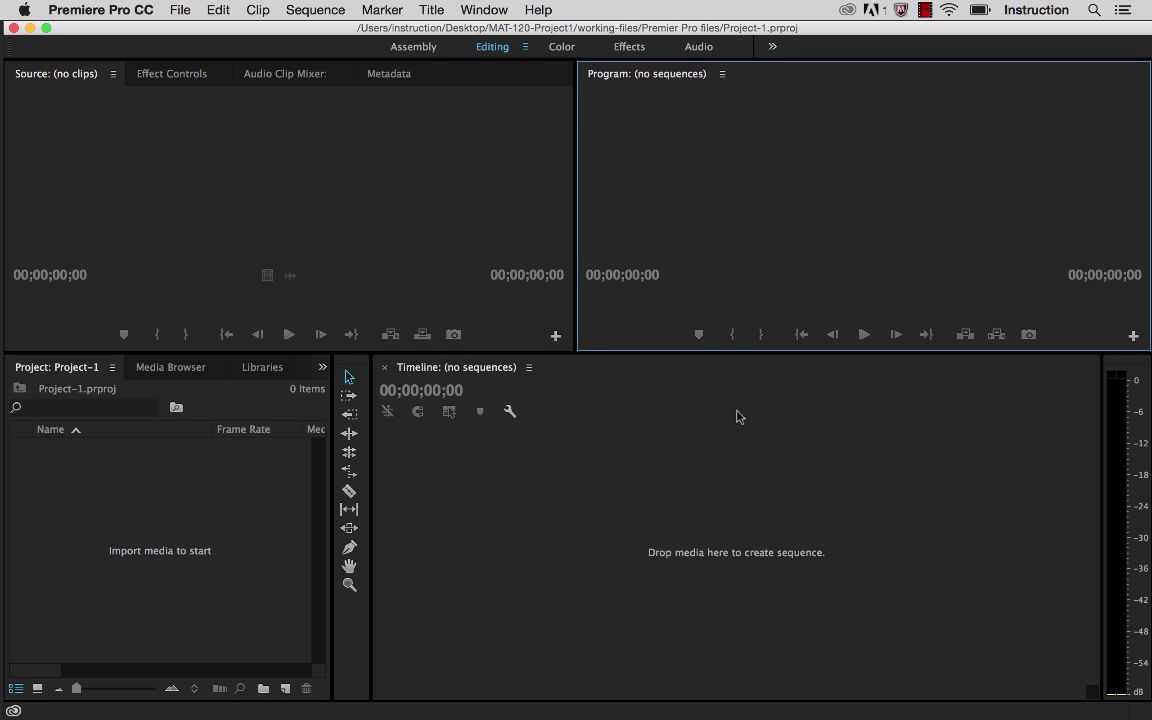
click(252, 172)
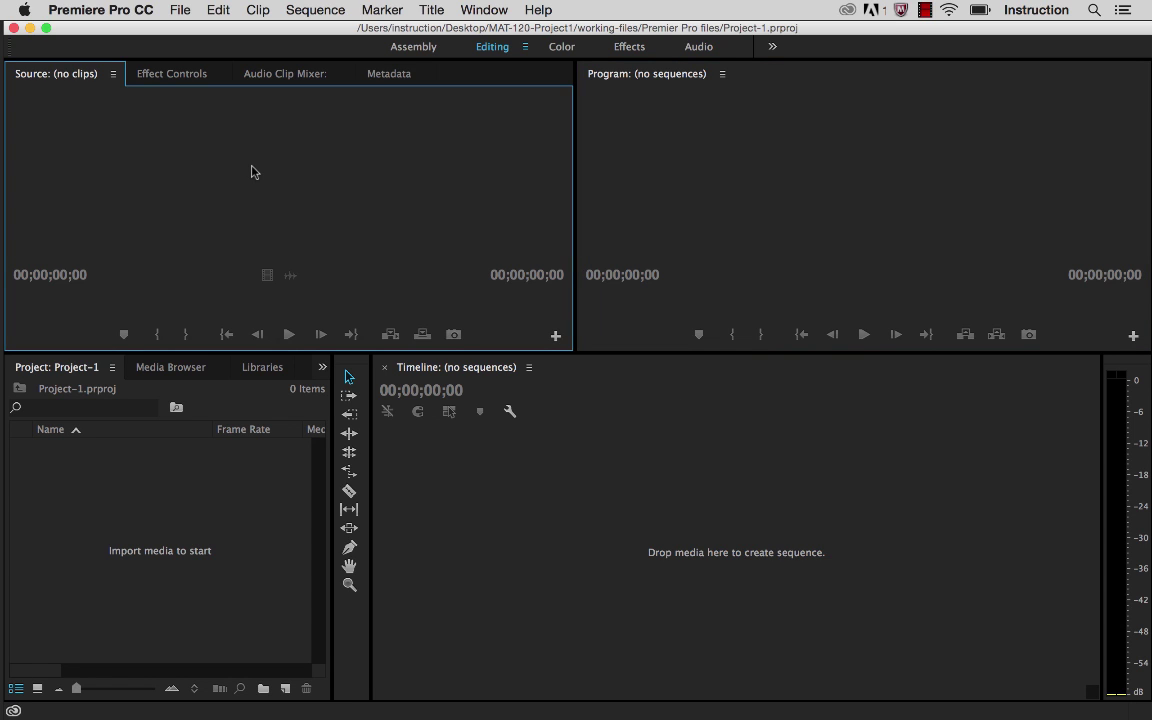
click(797, 210)
click(296, 186)
click(133, 548)
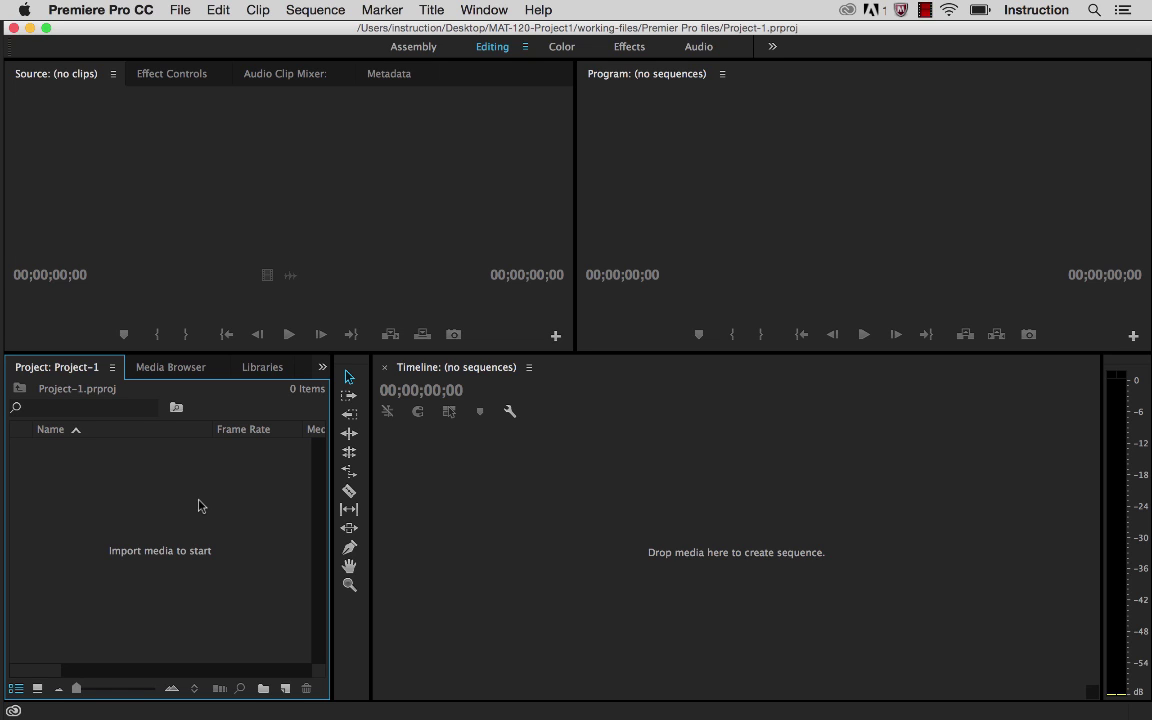
Switch the workspace focus to the Source monitor, the Timeline and the Program monitor in turn.
key(shift+2)
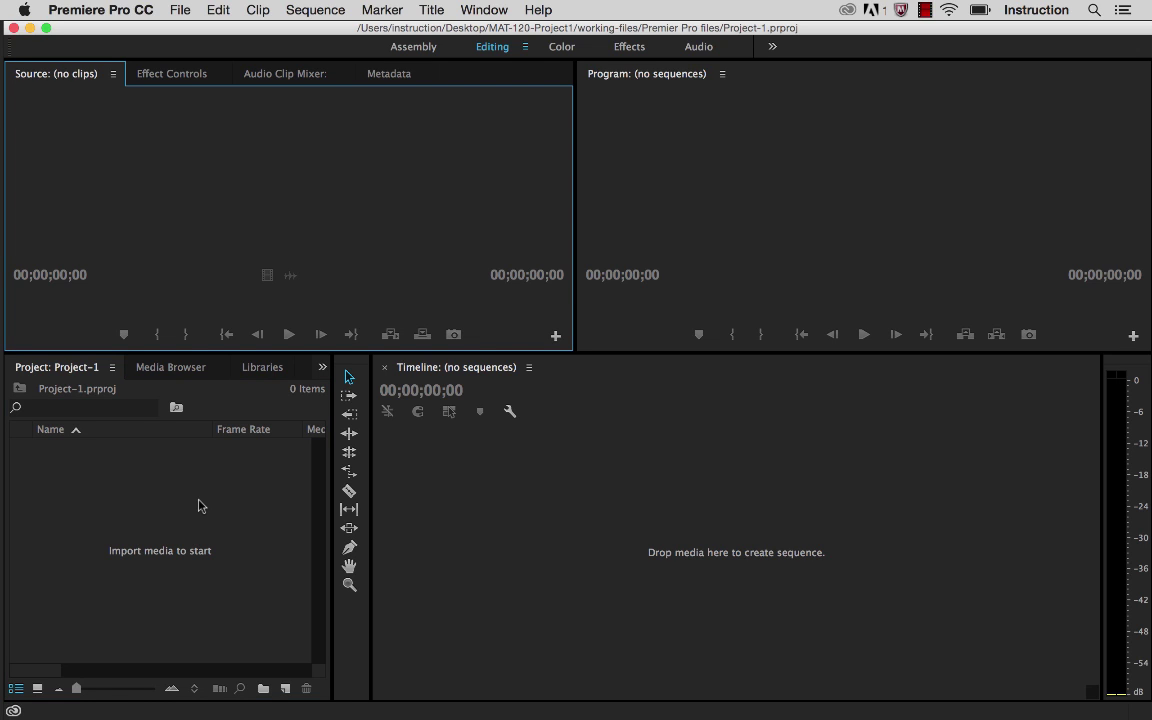
key(shift+3)
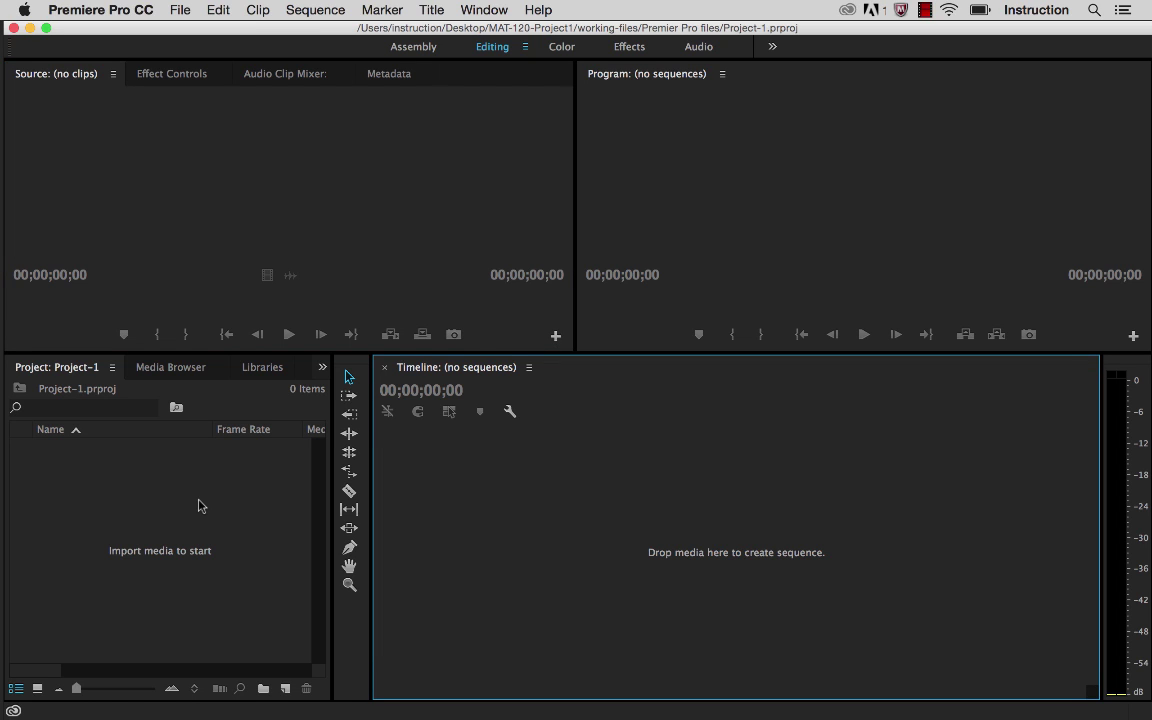
key(shift+4)
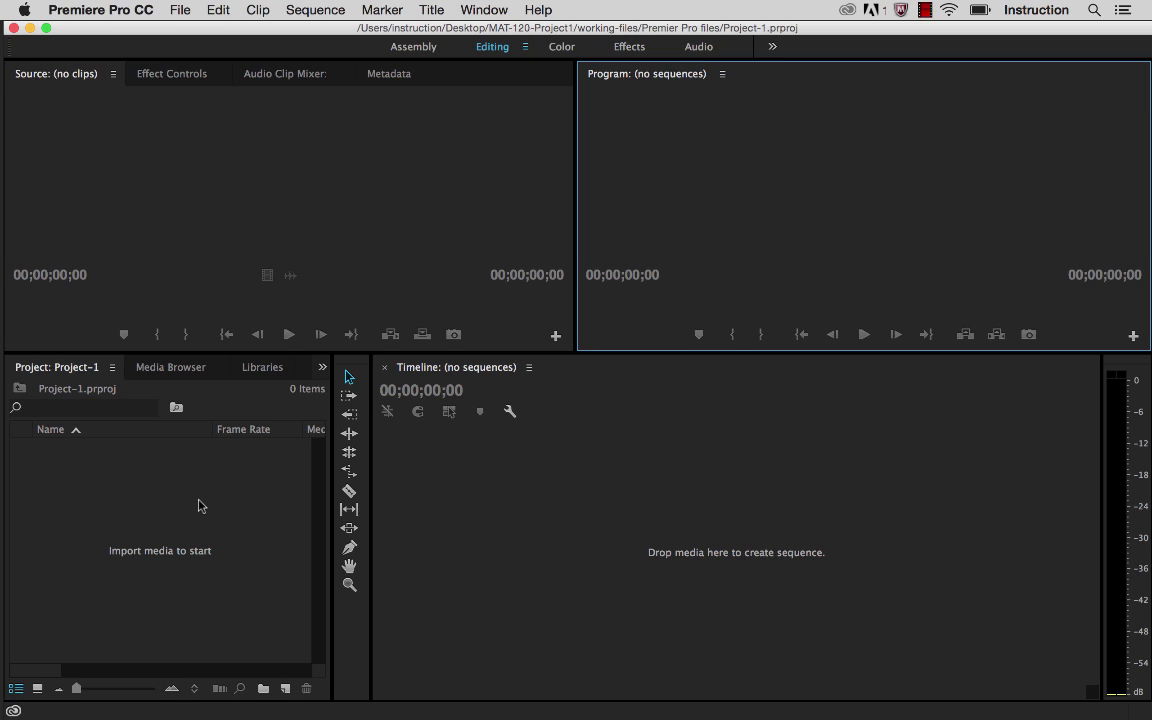
Start a media import and browse to the contents of MAT-120-Project1/working-files/Premier Pro files on the Desktop.
click(182, 10)
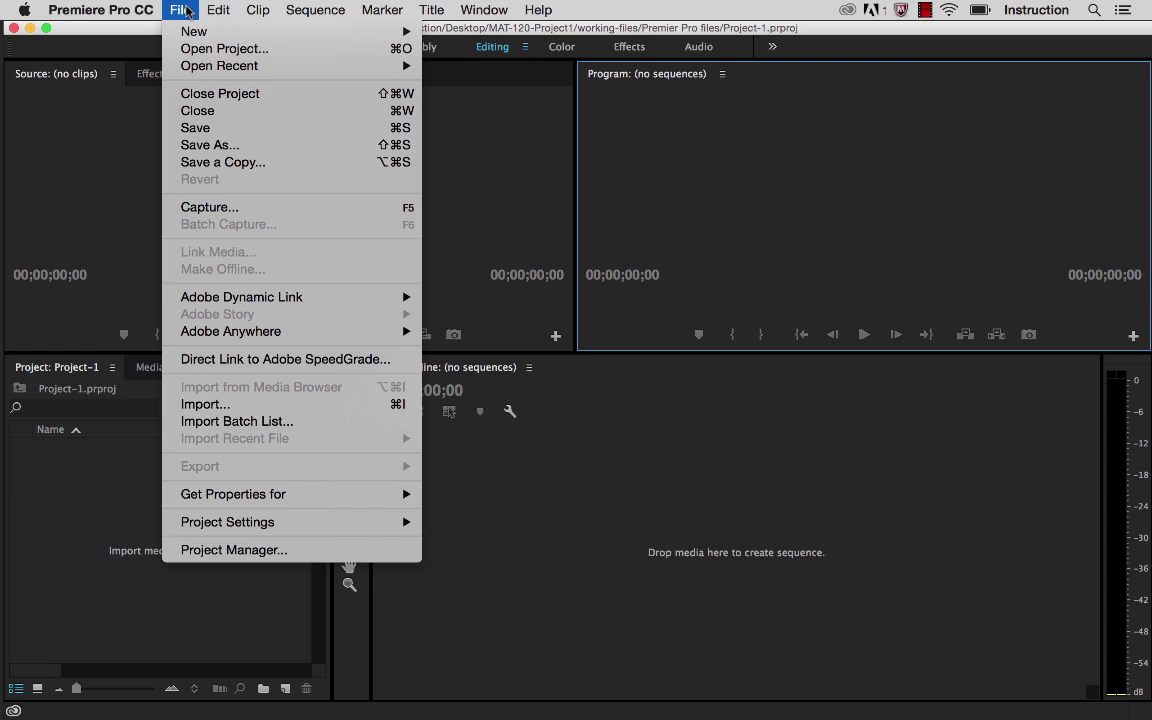
click(268, 405)
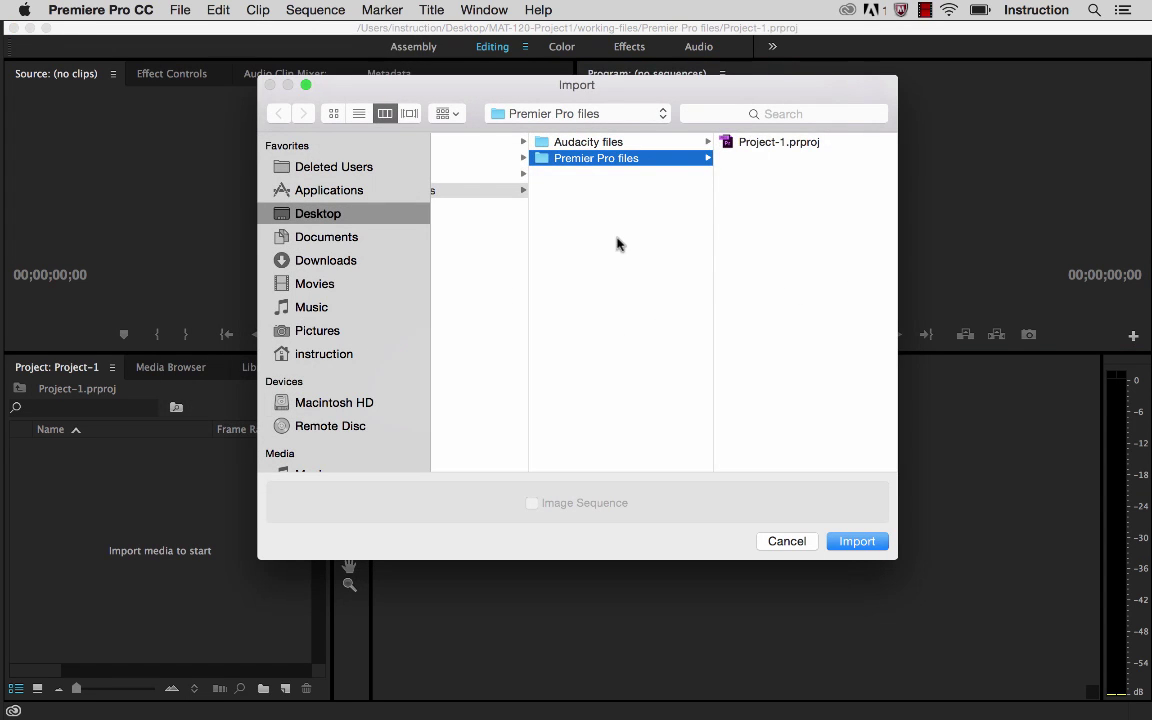
scroll(504, 239, left, 3)
click(478, 142)
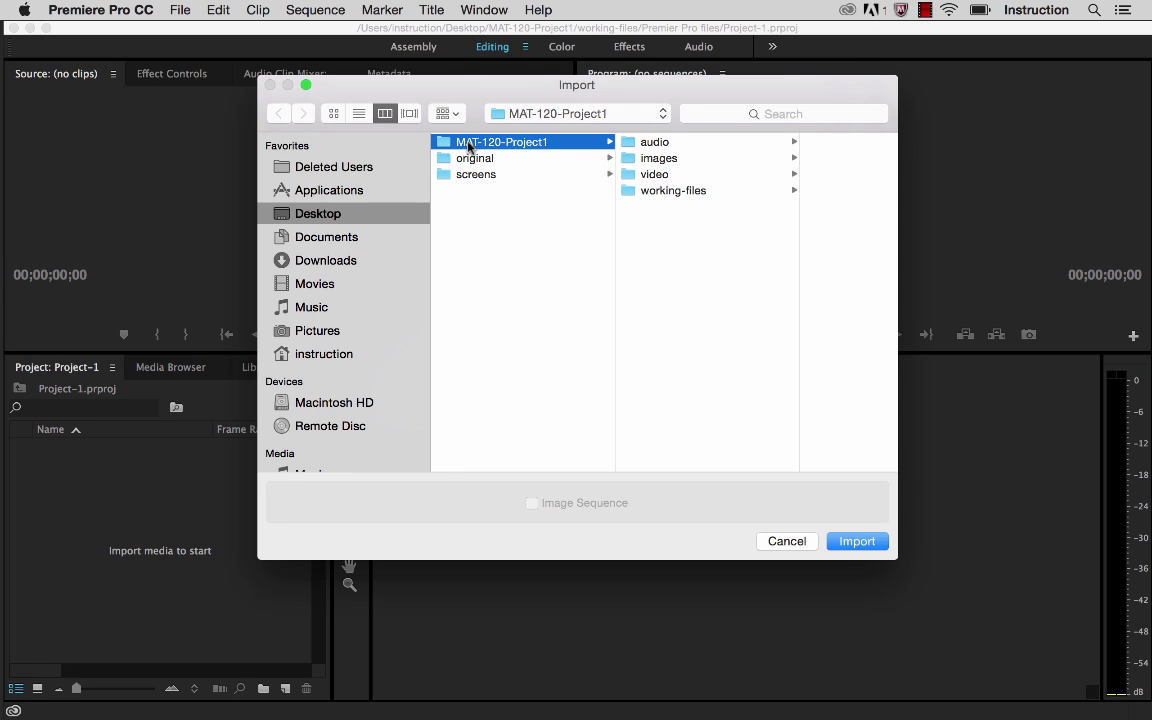
click(650, 193)
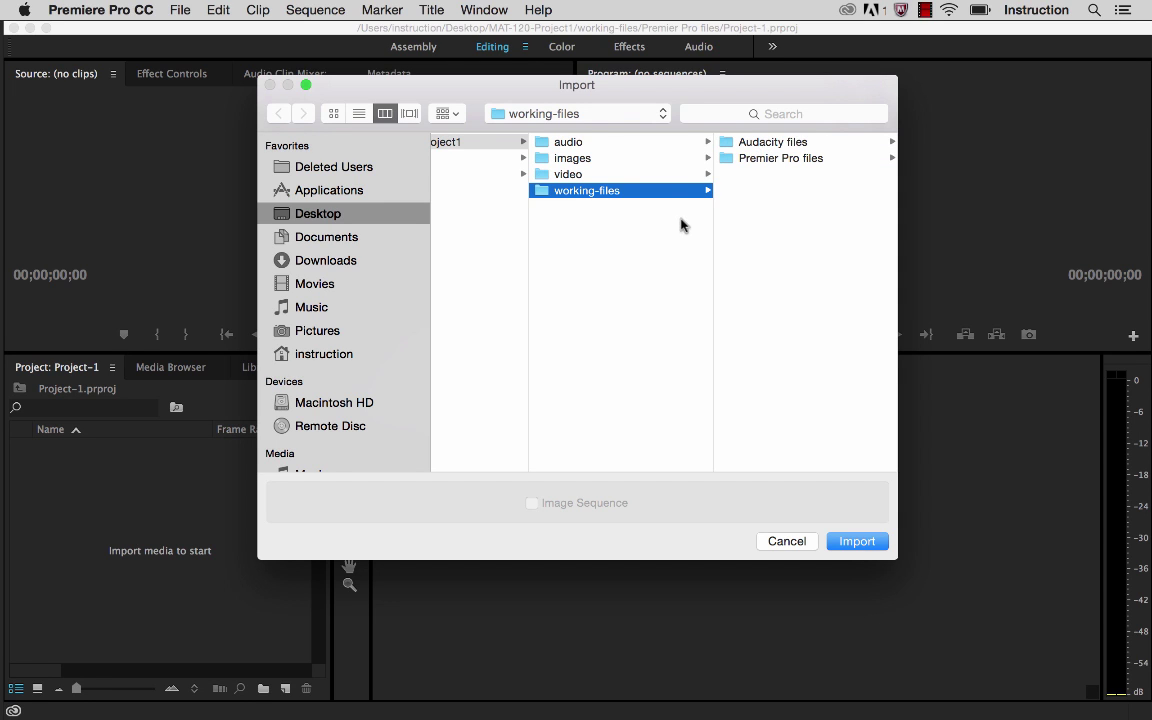
scroll(682, 225, left, 2)
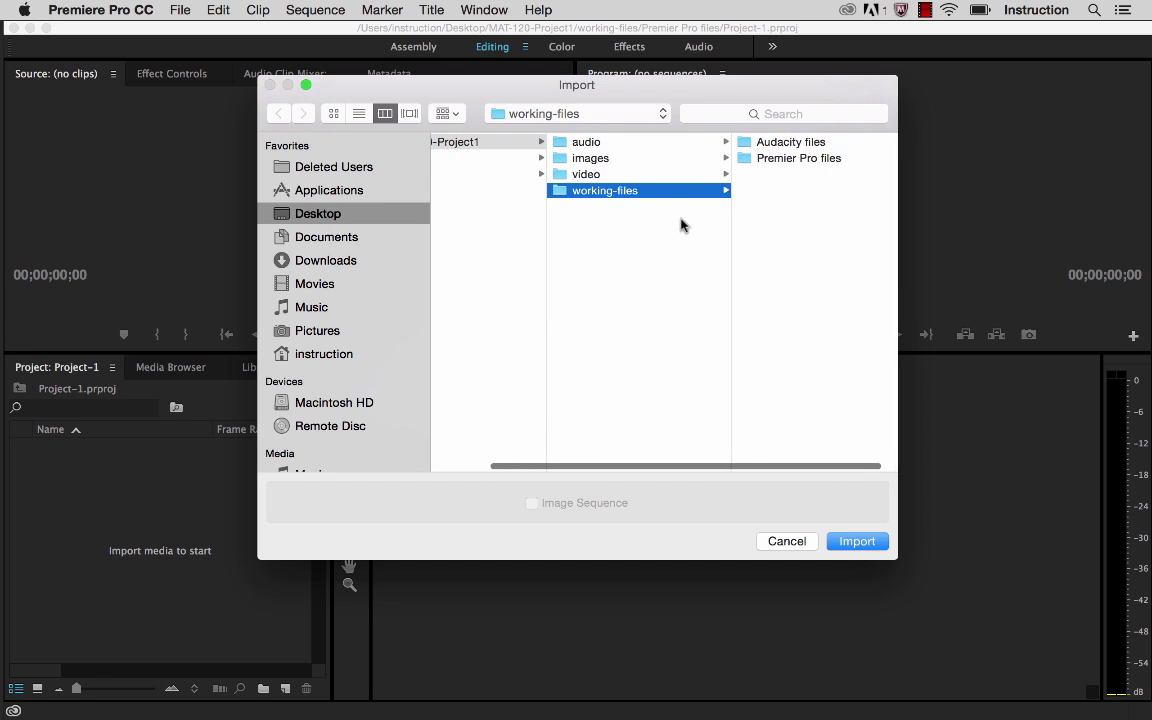
click(761, 158)
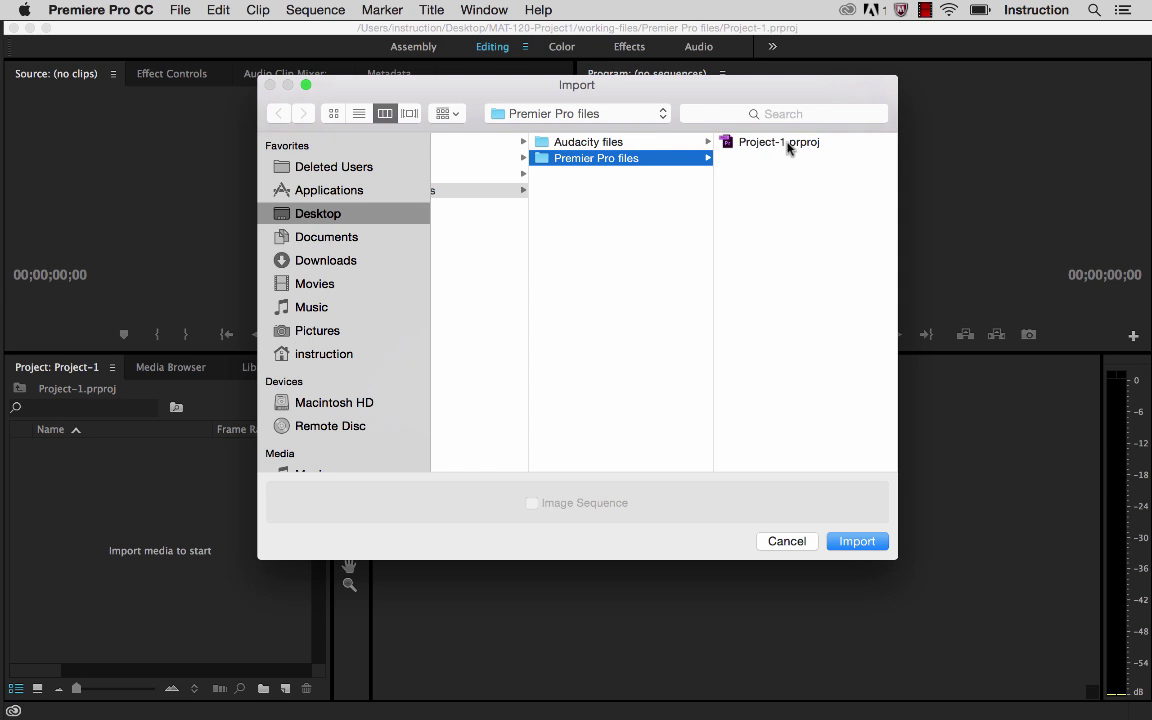
Import the whole MAT-120-Project1 folder, choosing Import Entire Project for the Project-1 file it contains.
scroll(633, 216, left, 5)
scroll(633, 216, left, 5)
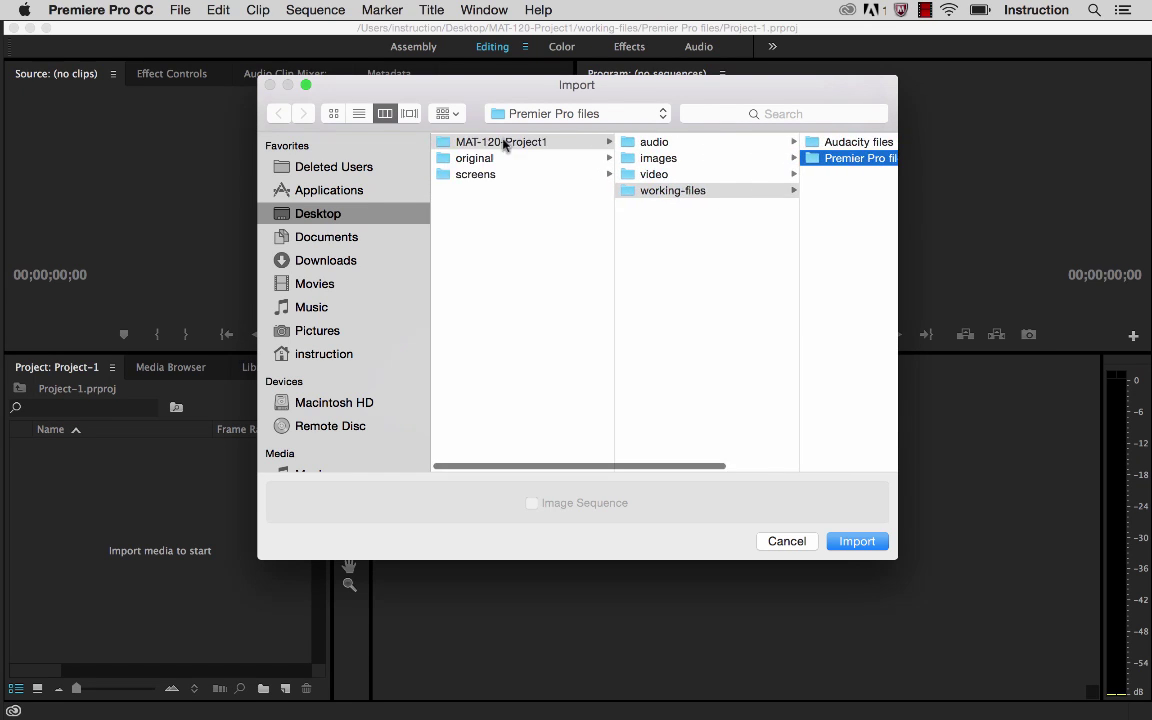
click(503, 142)
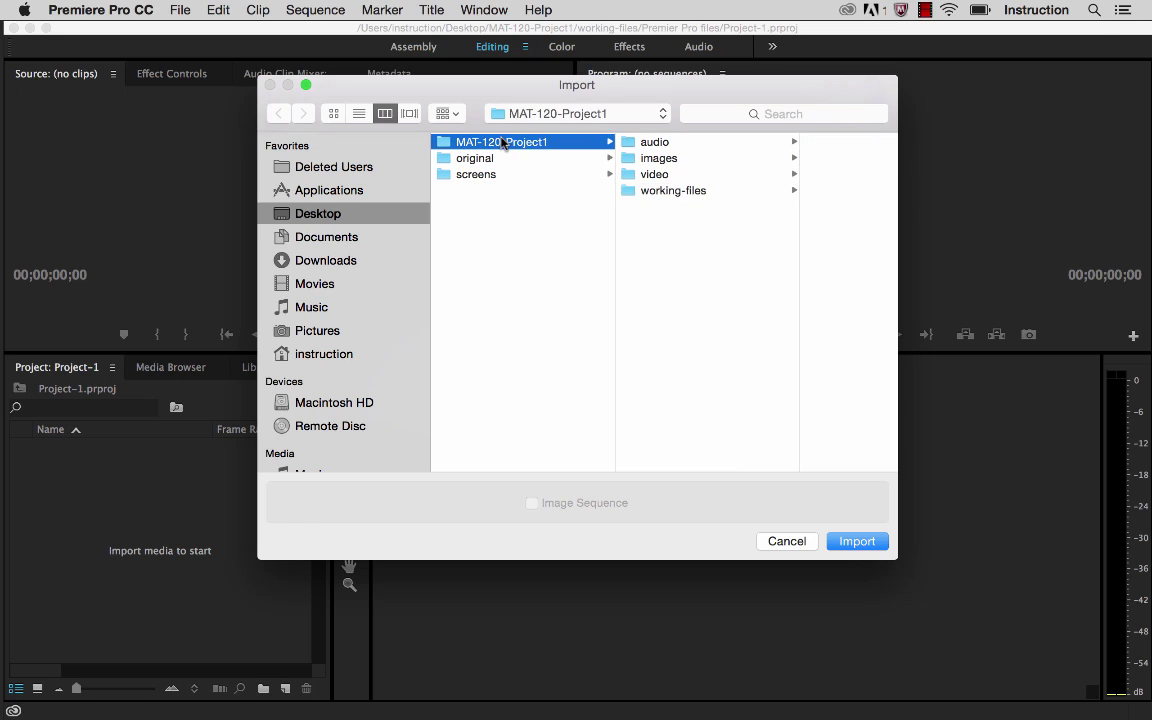
click(857, 541)
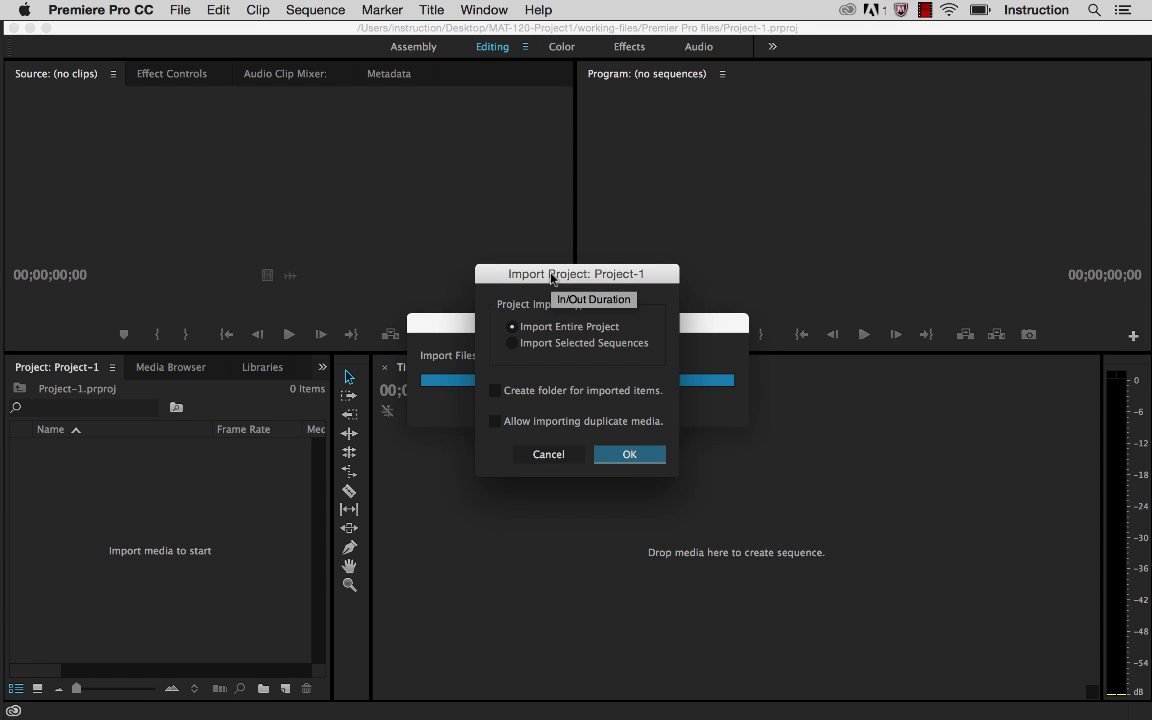
click(577, 344)
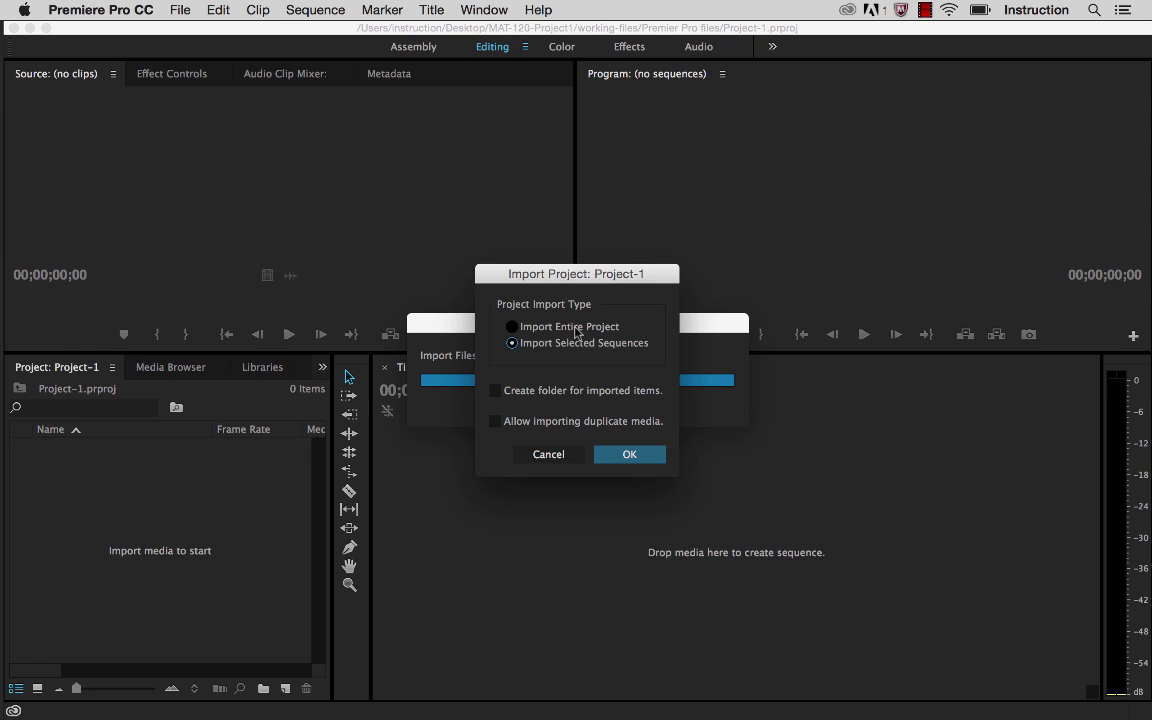
click(576, 332)
click(629, 456)
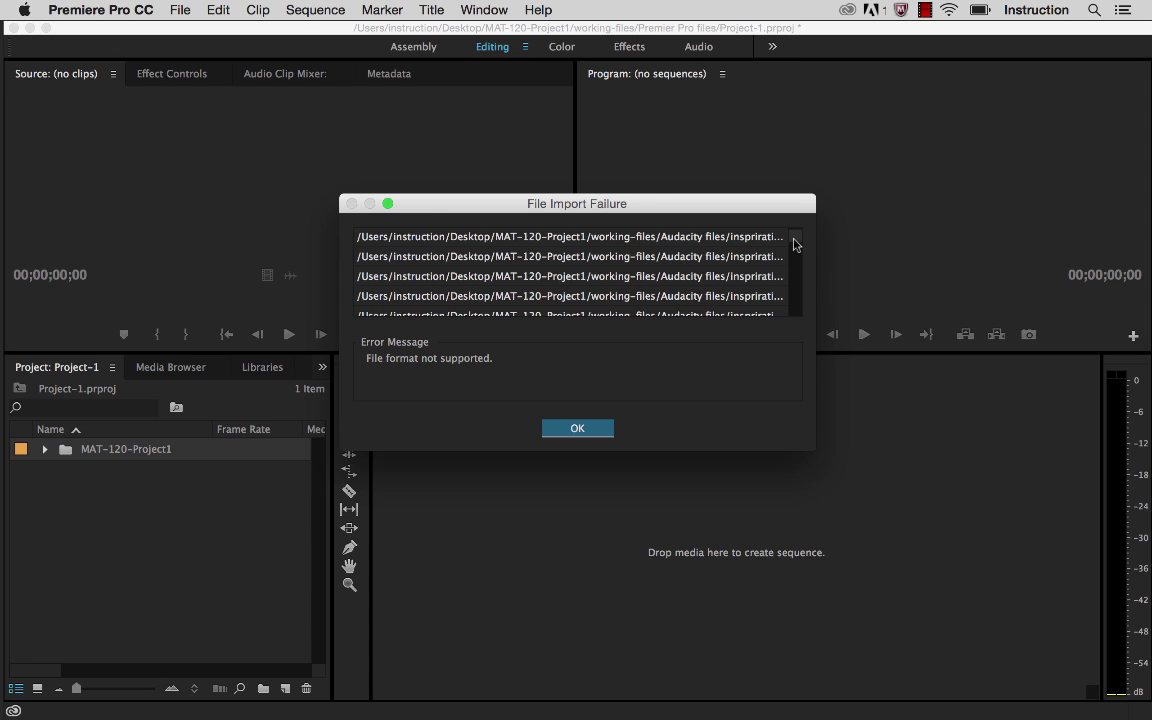
Review the files listed in the File Import Failure report and dismiss it.
scroll(797, 258, down, 1)
drag(797, 258, 792, 219)
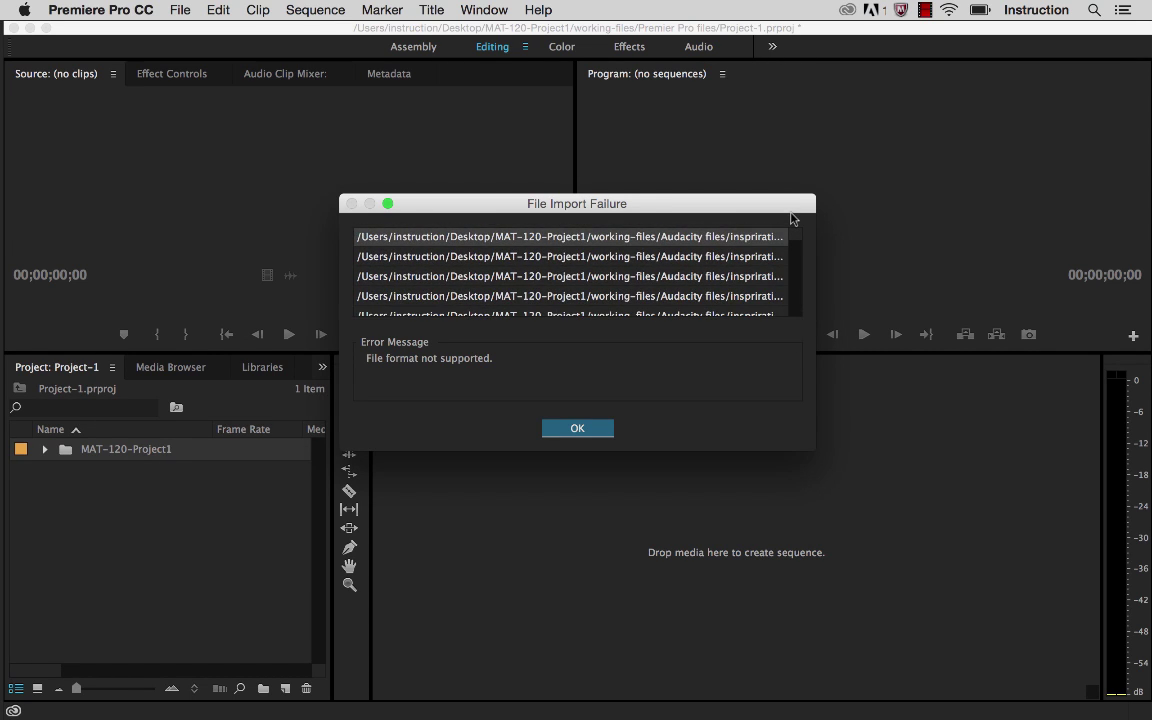
click(577, 428)
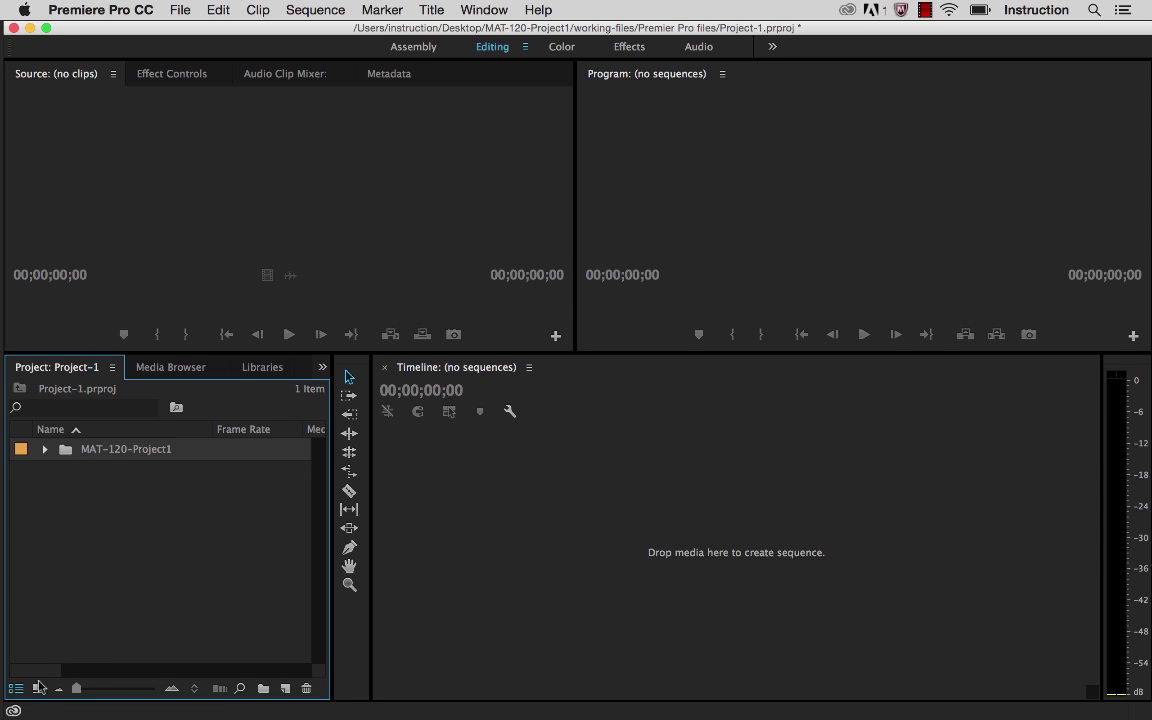
Compare icon view and list view for the imported project items, ending in icon view.
click(37, 688)
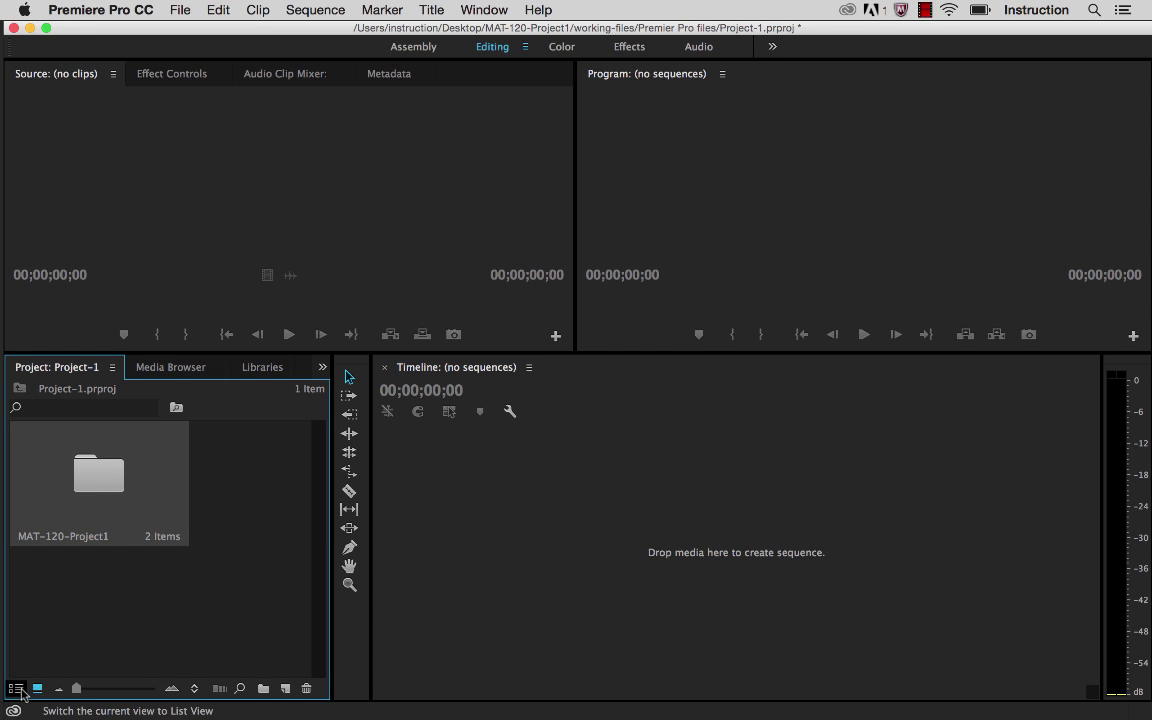
click(20, 690)
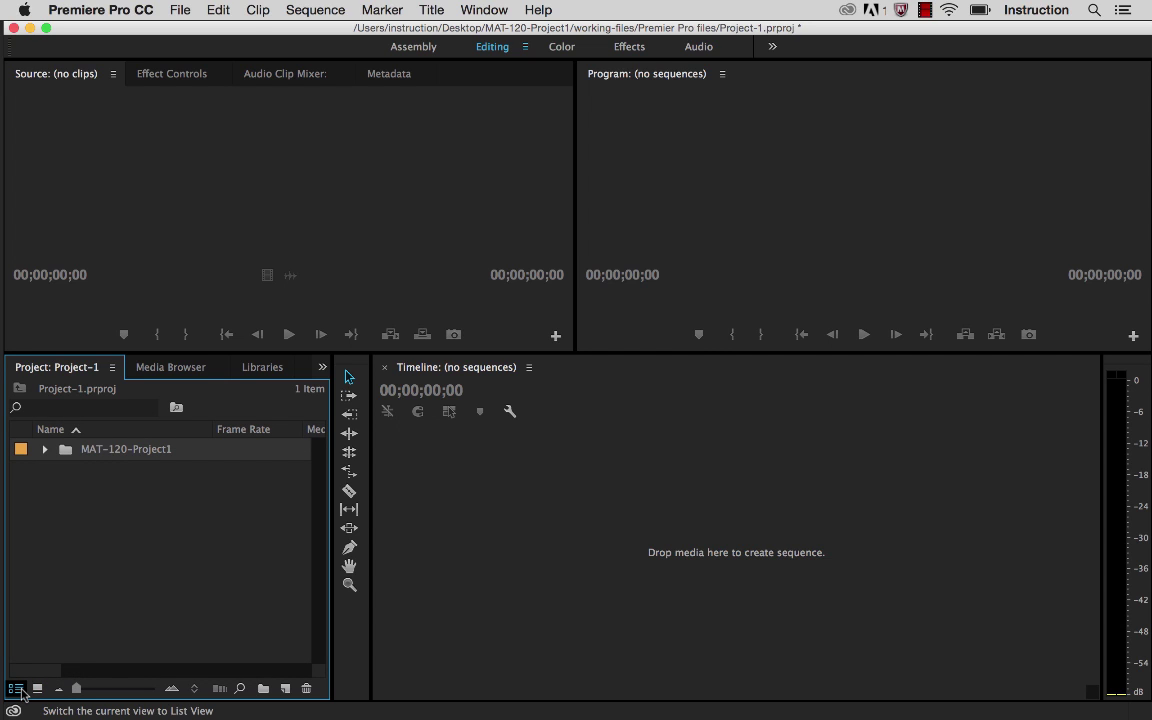
click(37, 690)
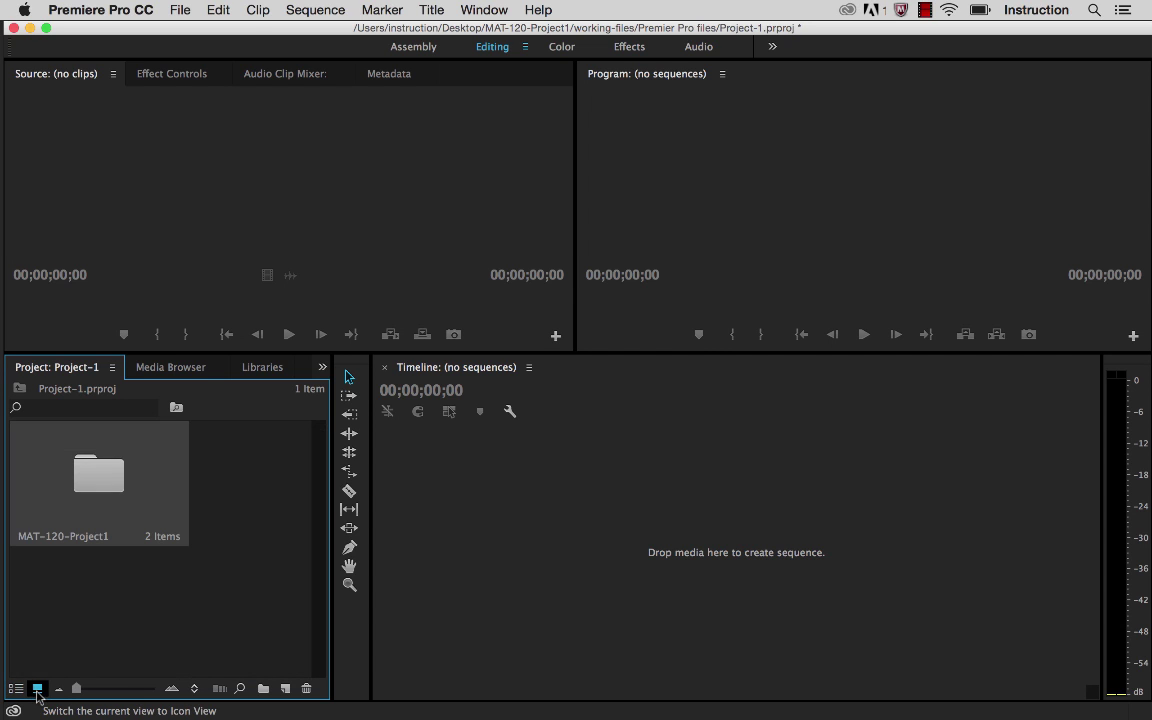
View the contents of the MAT-120-Project1 bin, close its window and return the project items to list view.
double_click(96, 427)
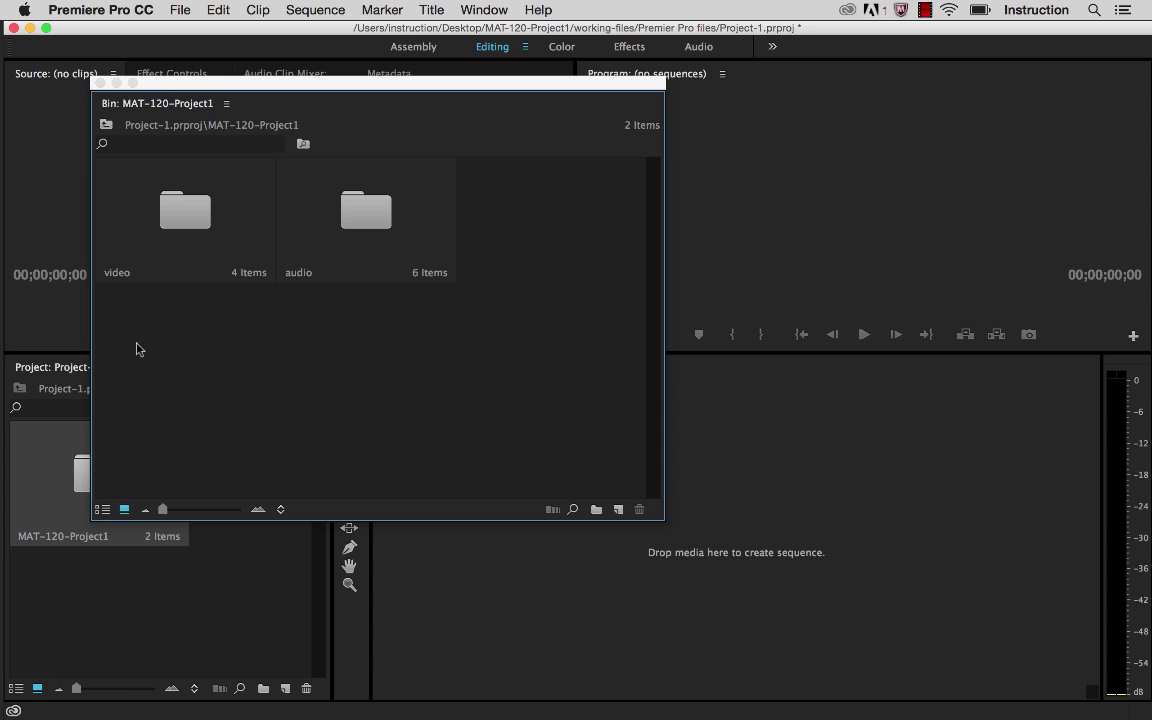
click(99, 84)
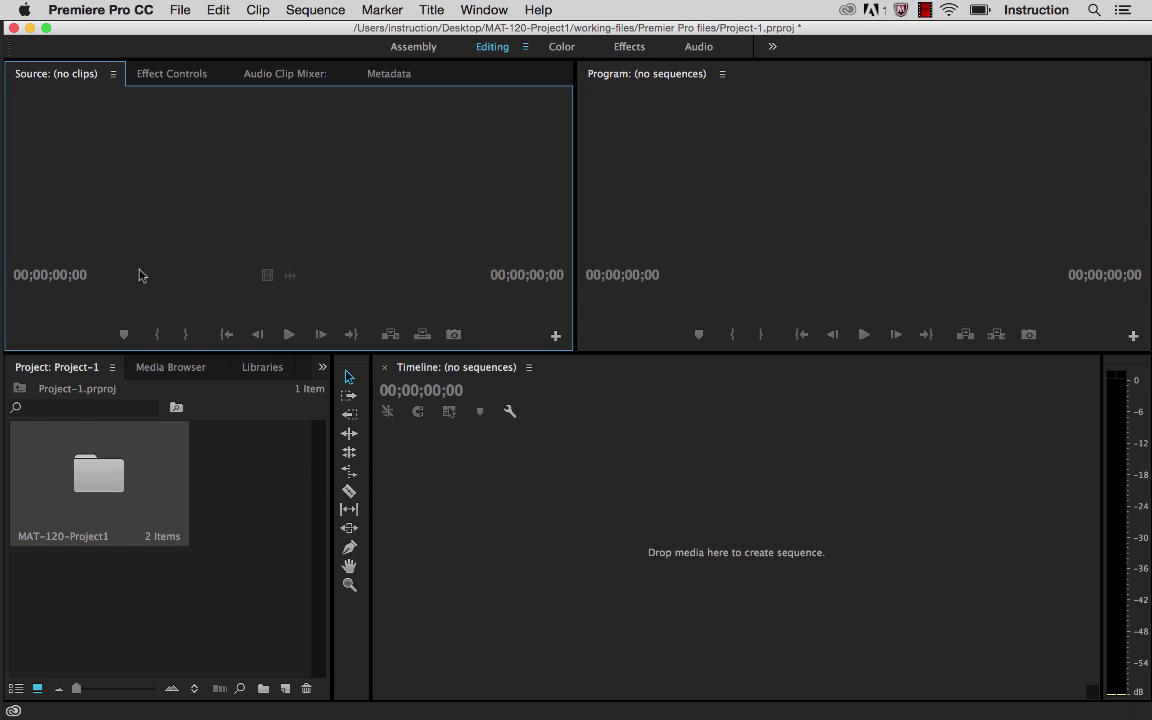
click(16, 689)
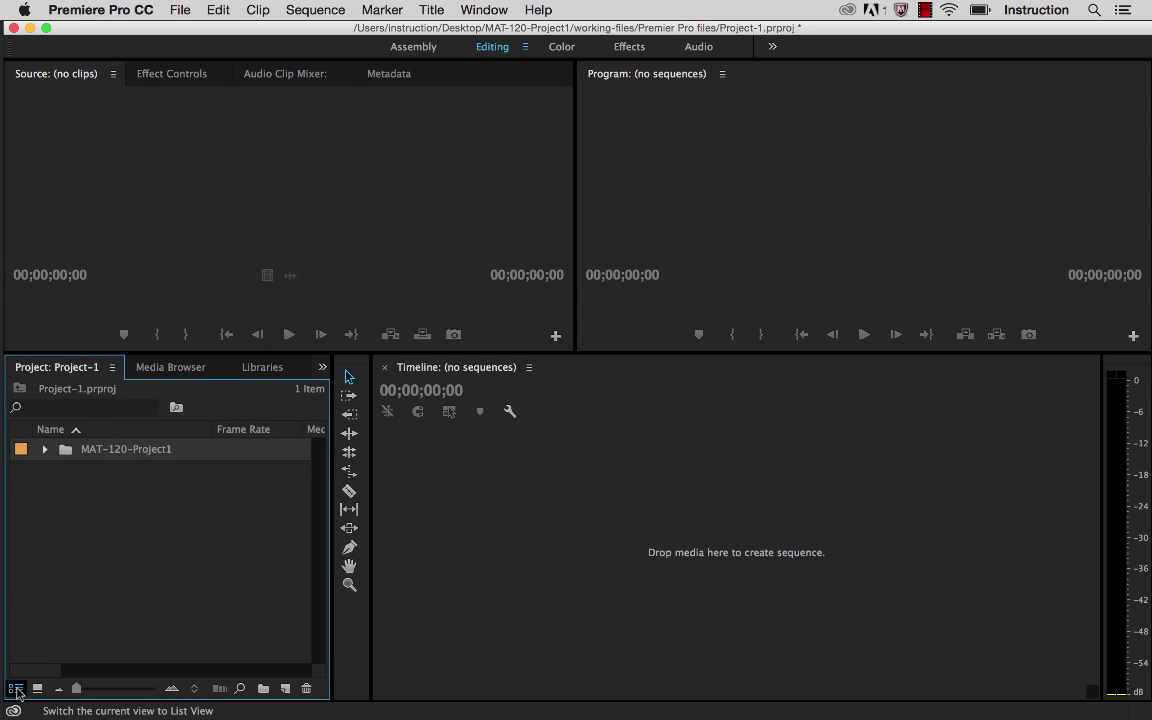
Expand the MAT-120-Project1 bin, look through its audio and video bins, and collapse both of them again.
click(45, 449)
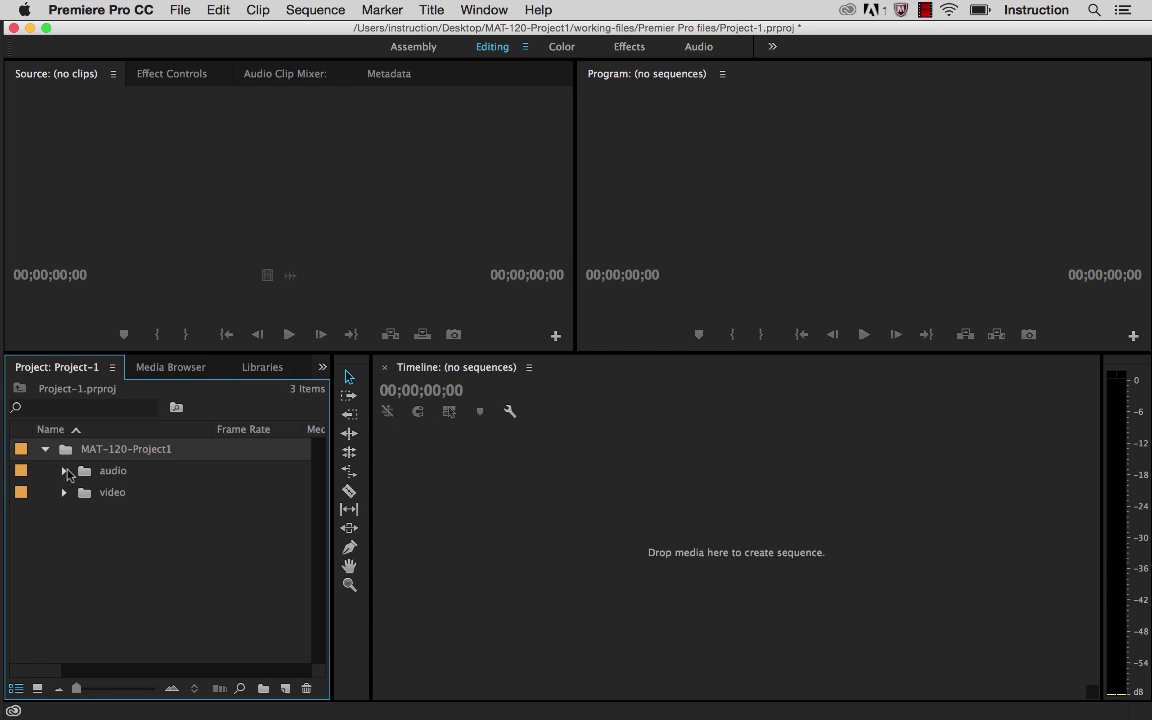
click(64, 471)
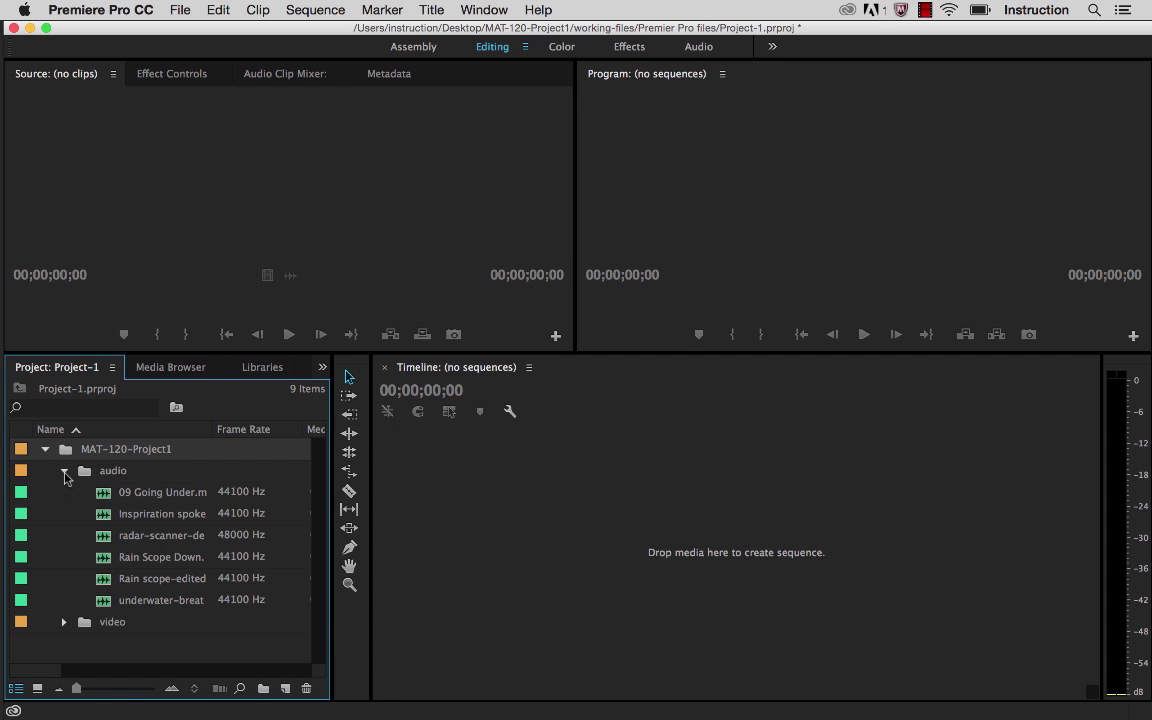
click(64, 622)
scroll(110, 580, down, 2)
scroll(110, 600, up, 2)
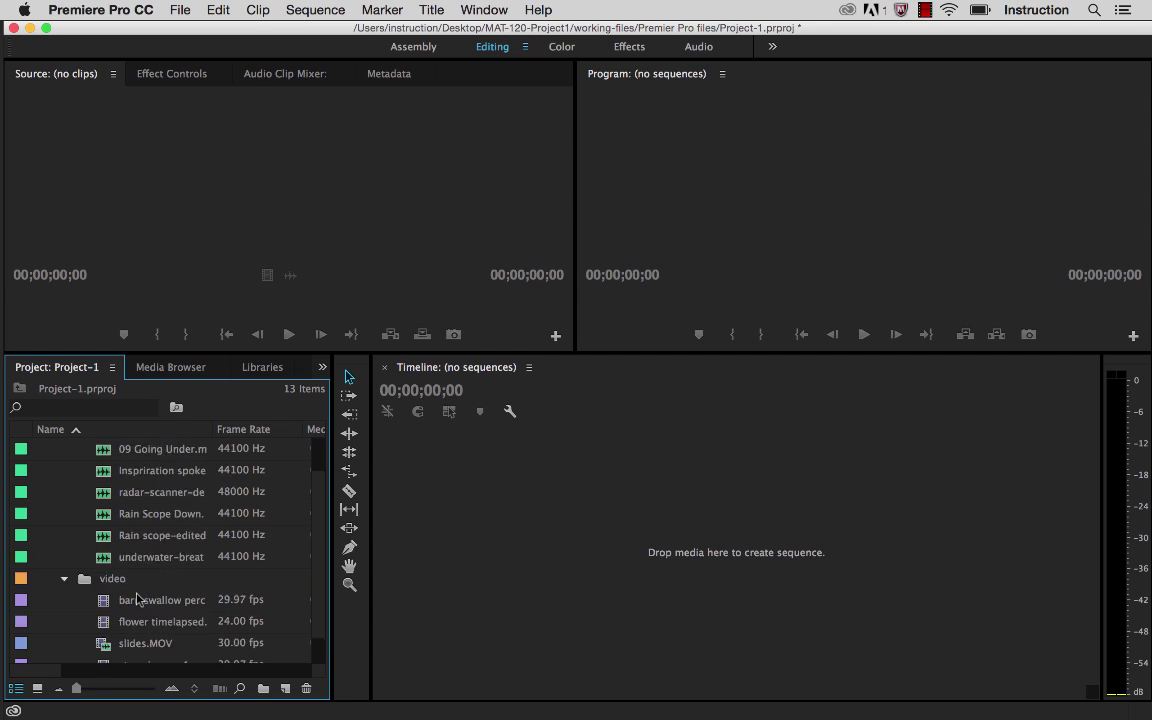
click(64, 622)
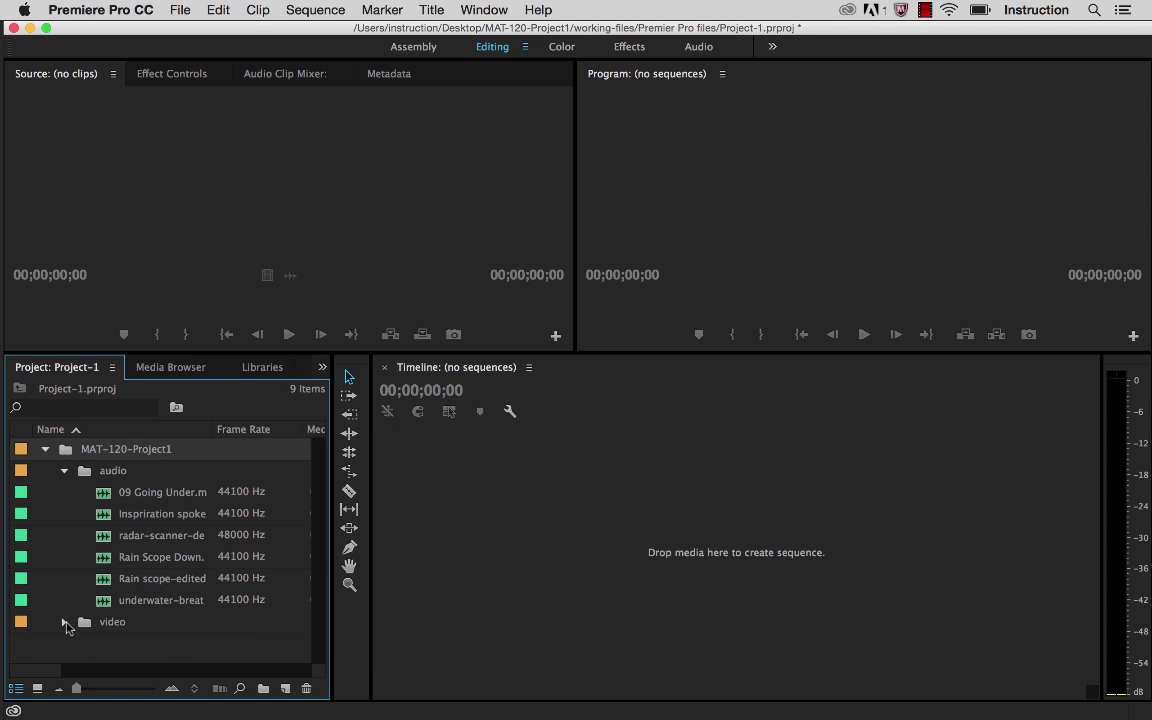
click(64, 471)
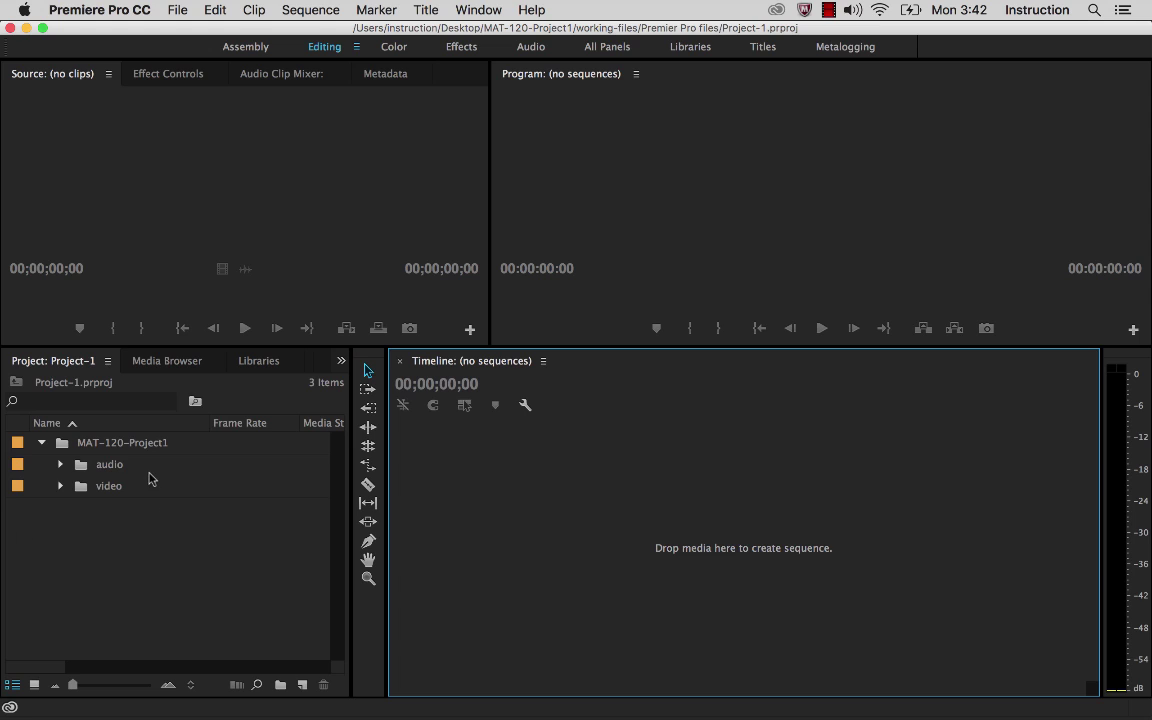
Maximize the Project panel to see all its columns and restore it to its normal size.
click(130, 555)
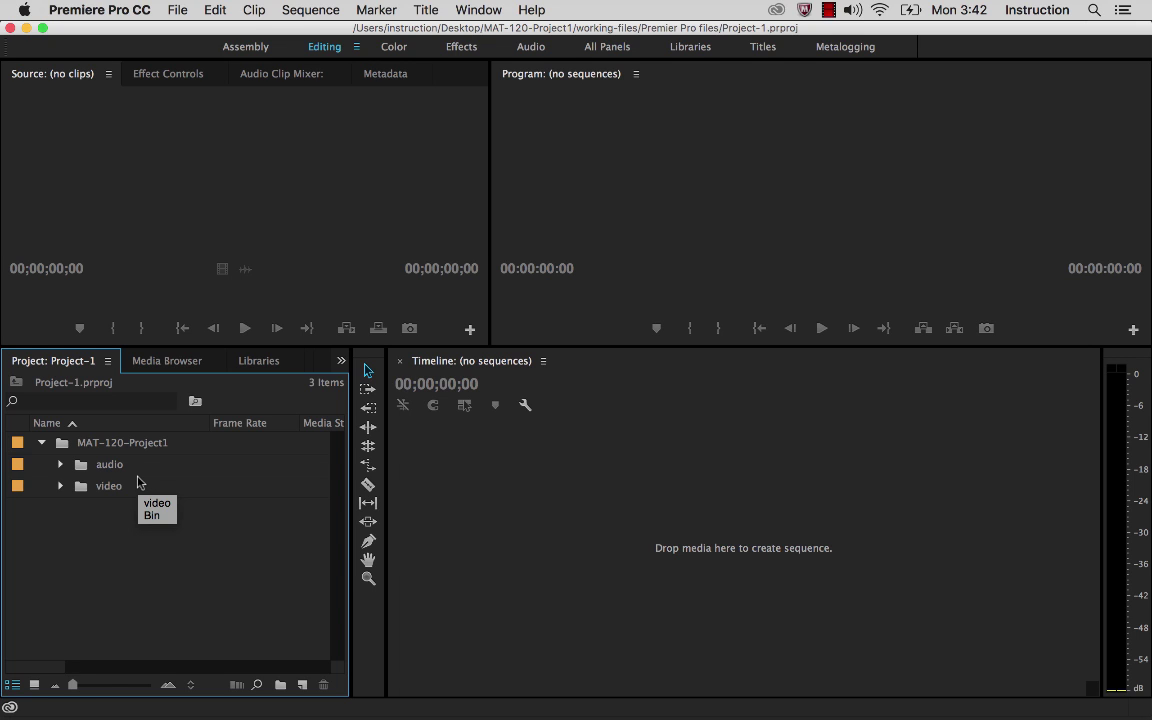
key(shift+grave)
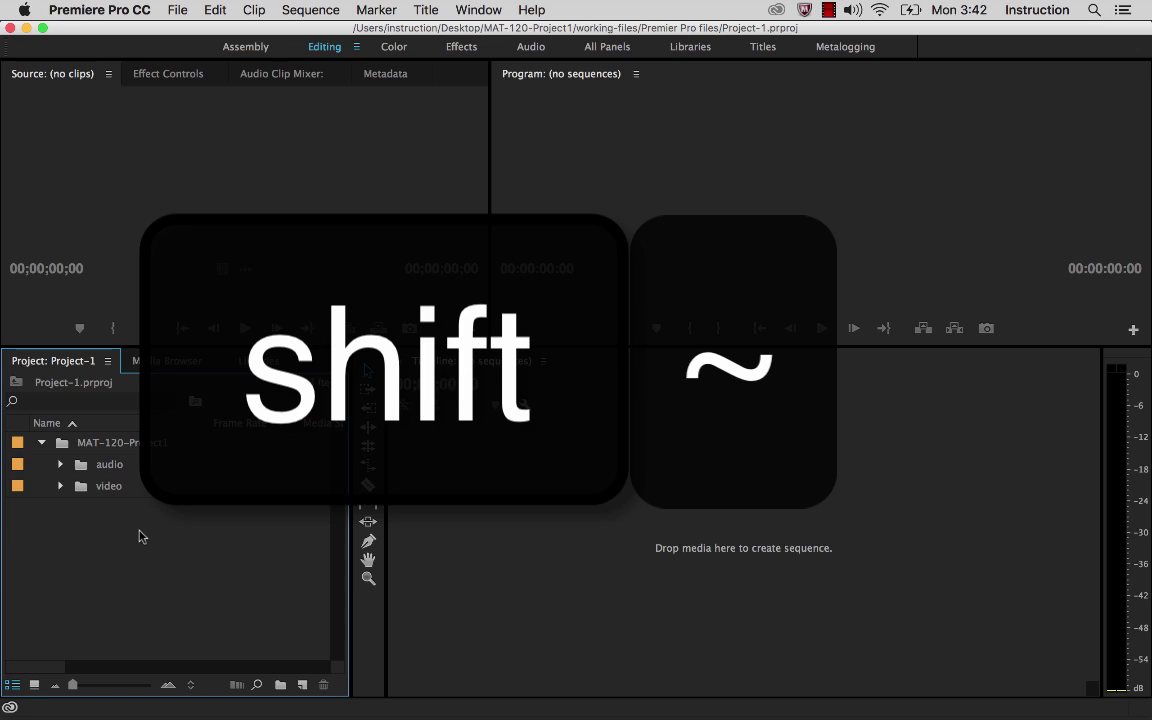
key(shift+grave)
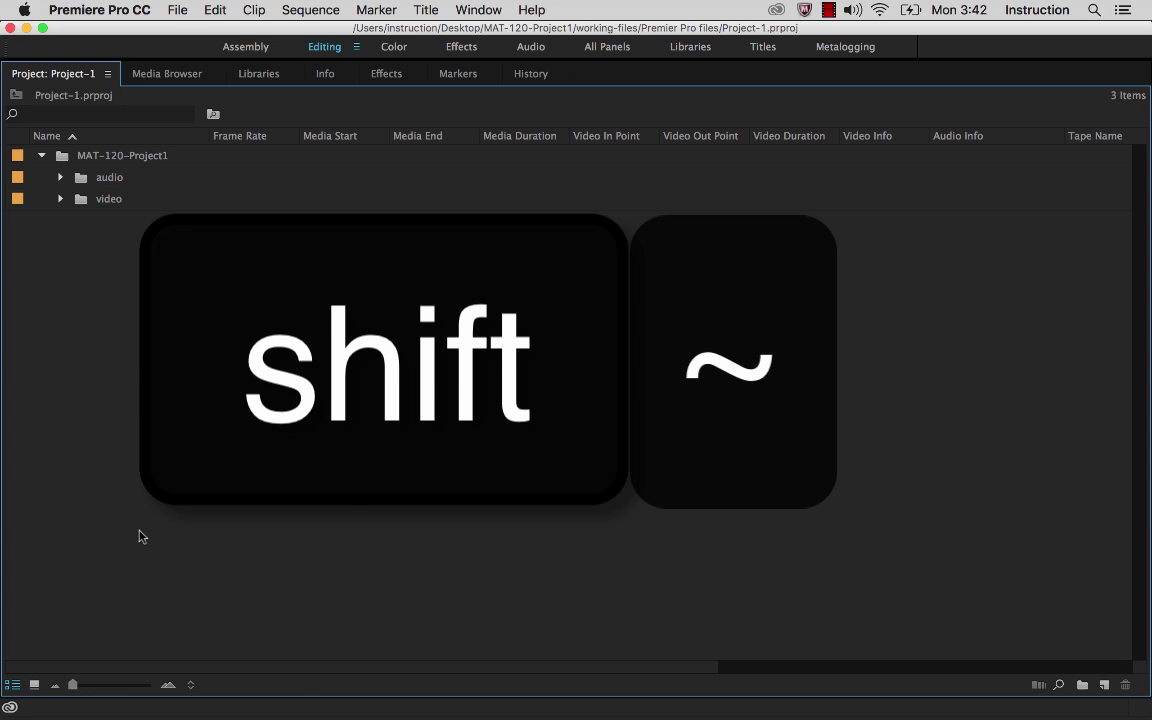
key(shift+grave)
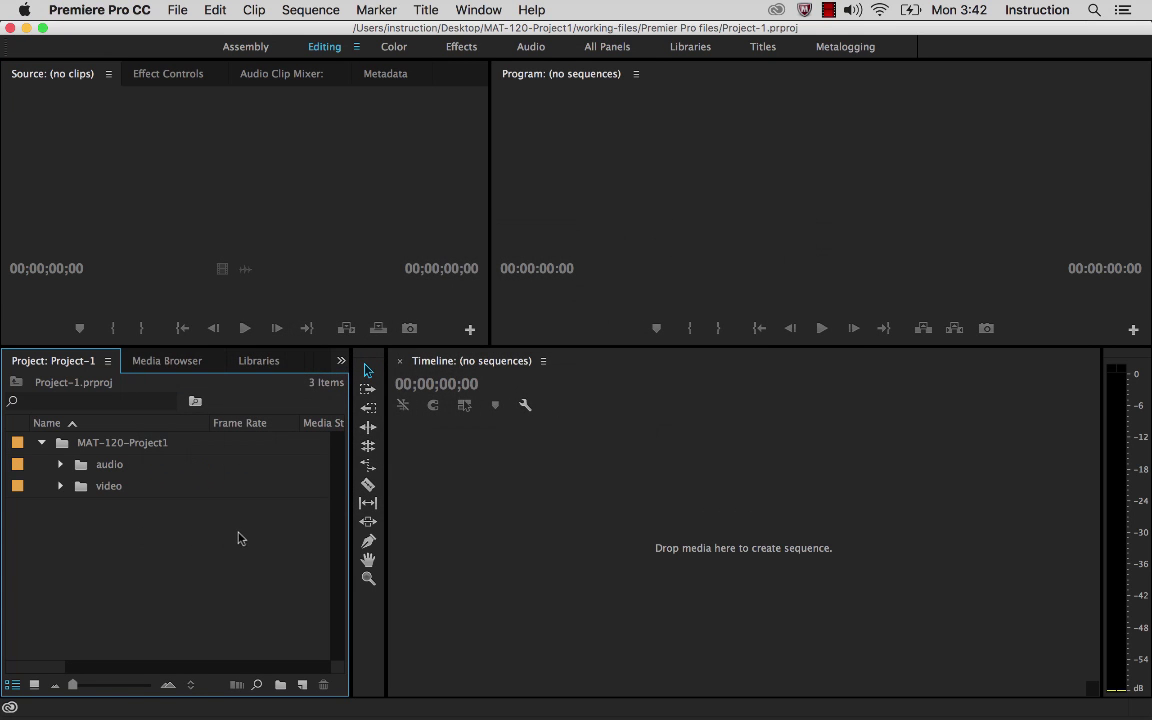
Make the Source, Program and Timeline panels active in turn, maximizing and restoring the Timeline.
click(195, 140)
click(690, 195)
click(607, 537)
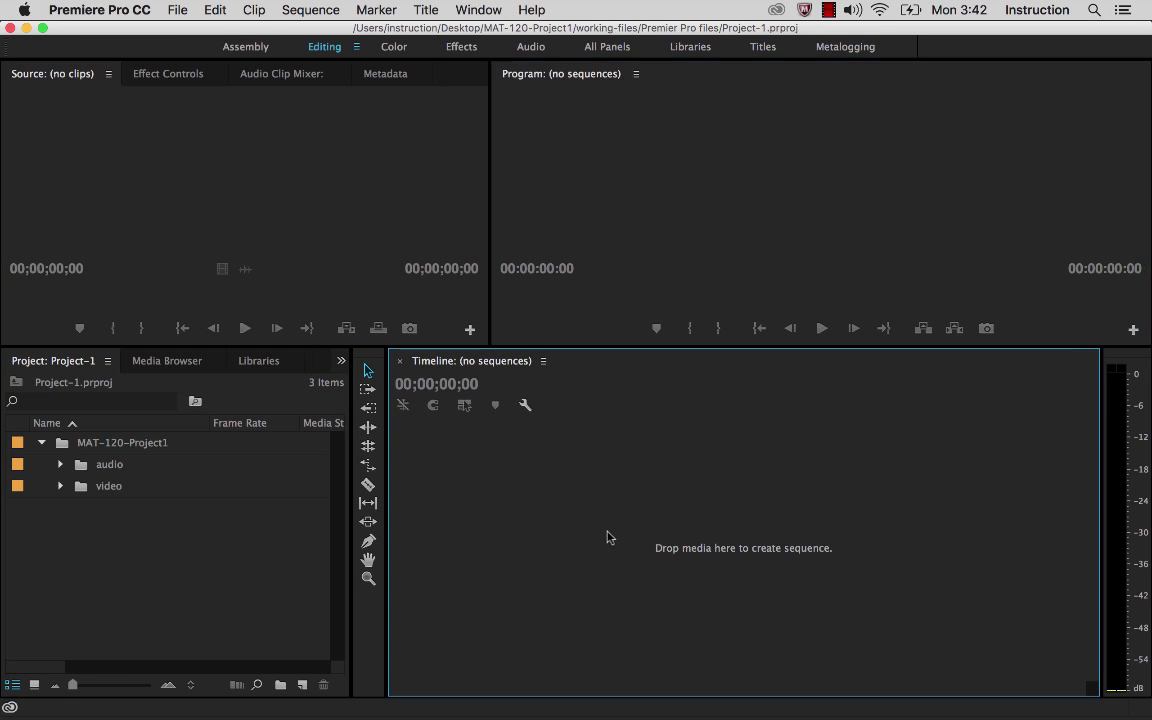
key(shift+grave)
key(shift+grave)
View the Effect Controls and Audio Clip Mixer panels and return to the Source monitor.
click(148, 72)
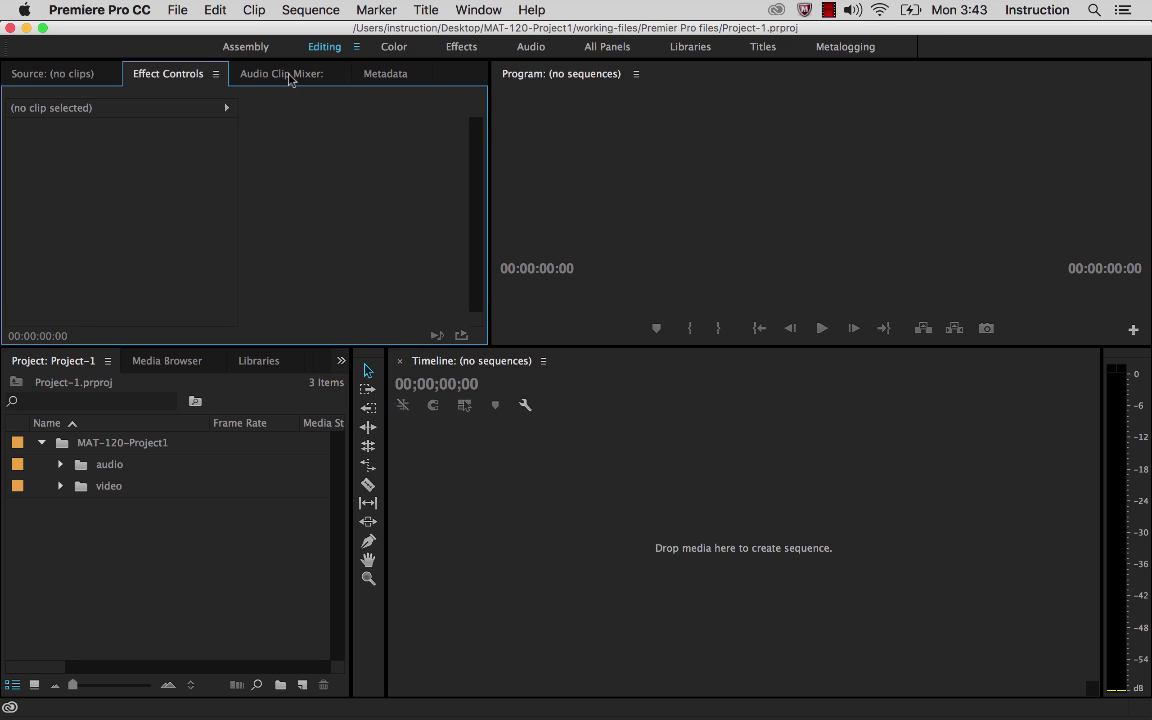
click(263, 71)
click(47, 75)
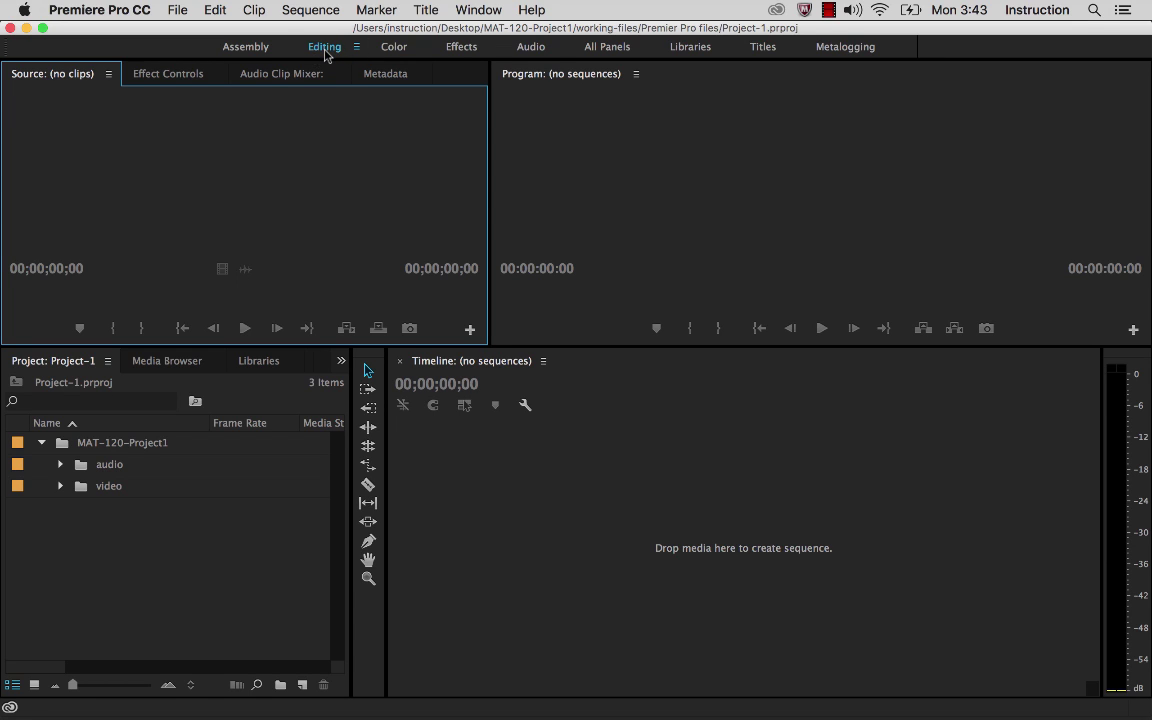
Maximize the Project panel and expand the video and audio bins.
click(125, 552)
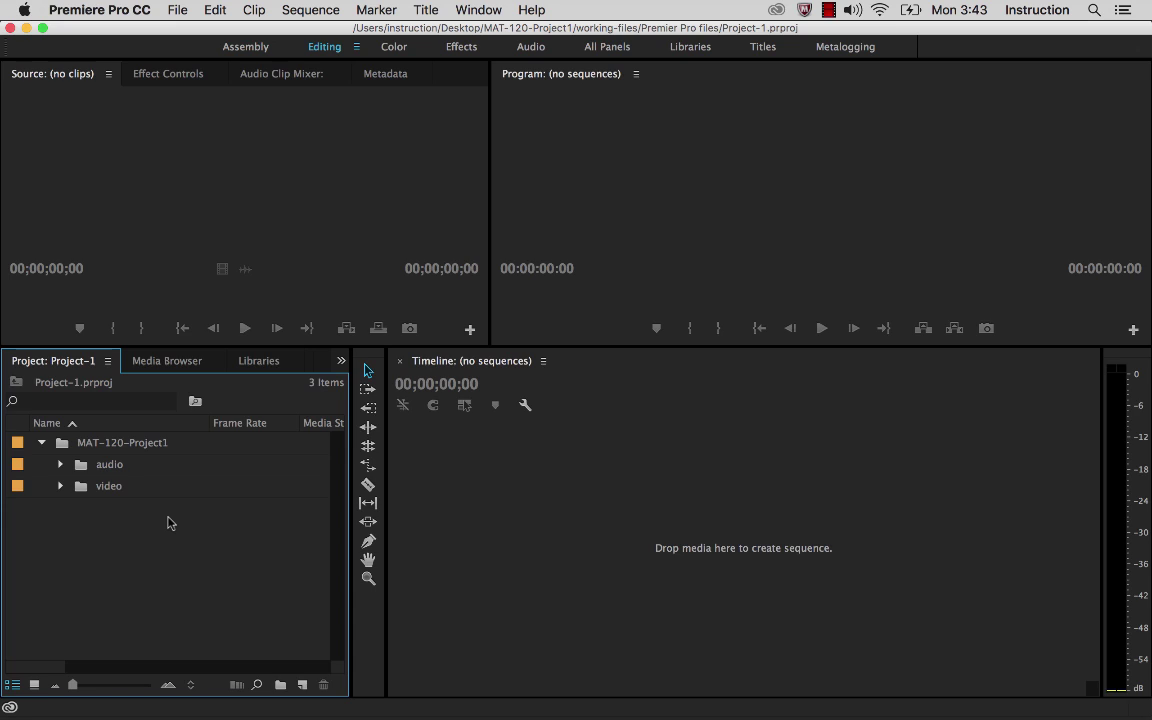
key(grave)
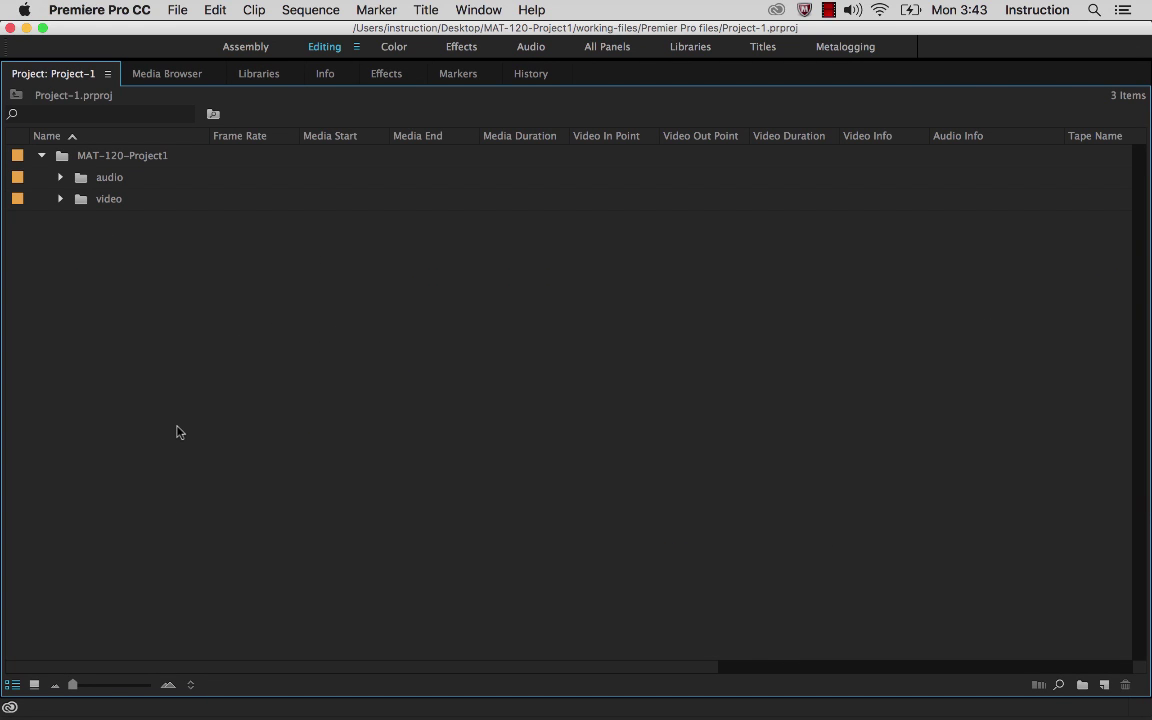
click(60, 199)
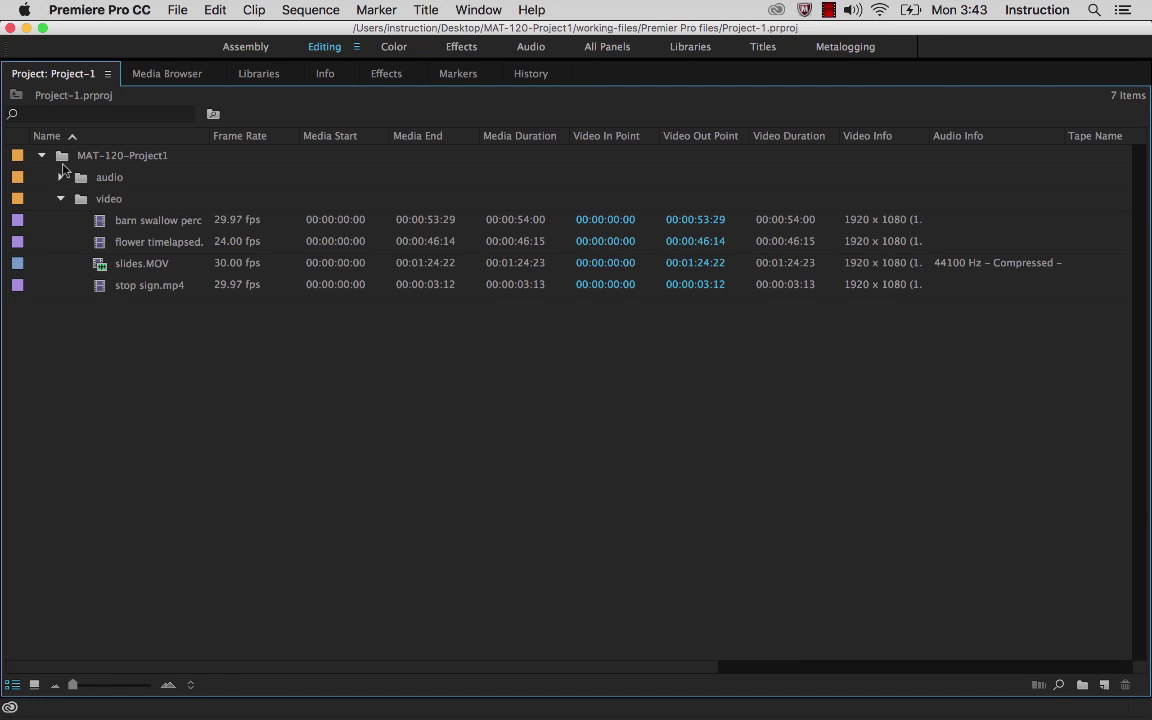
click(60, 177)
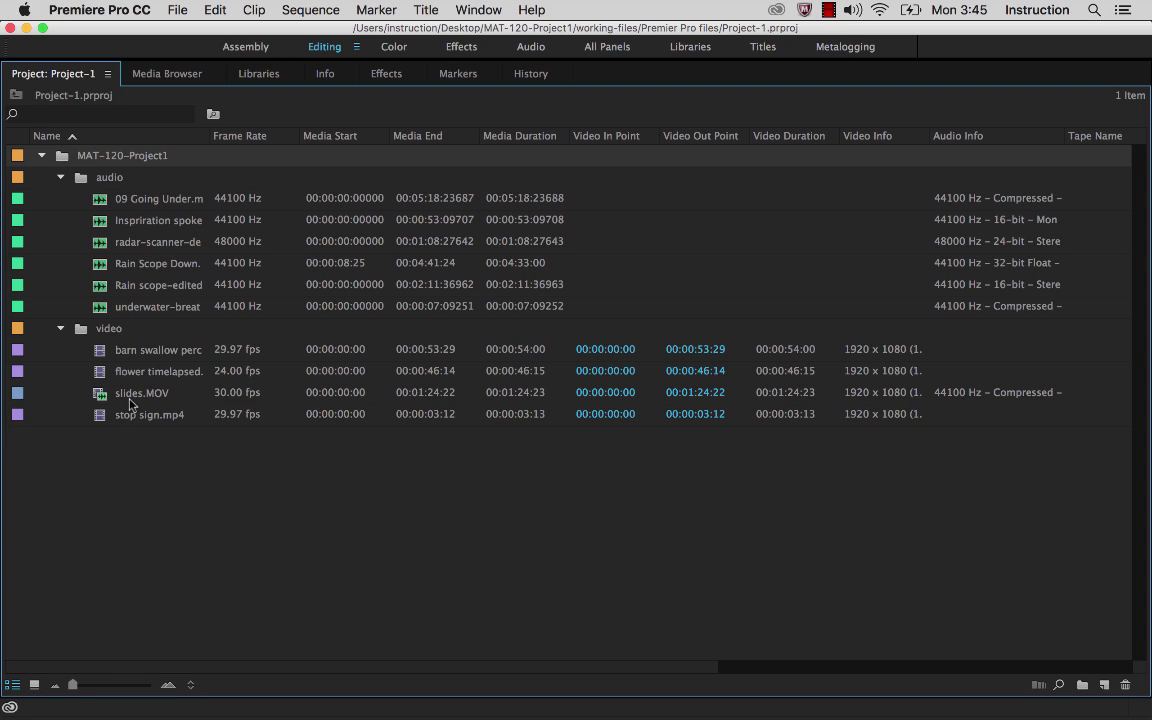
Select the slides.MOV clip and widen the Video Info and Audio Info columns to reveal more of their contents.
mouse_move(130, 405)
mouse_move(229, 398)
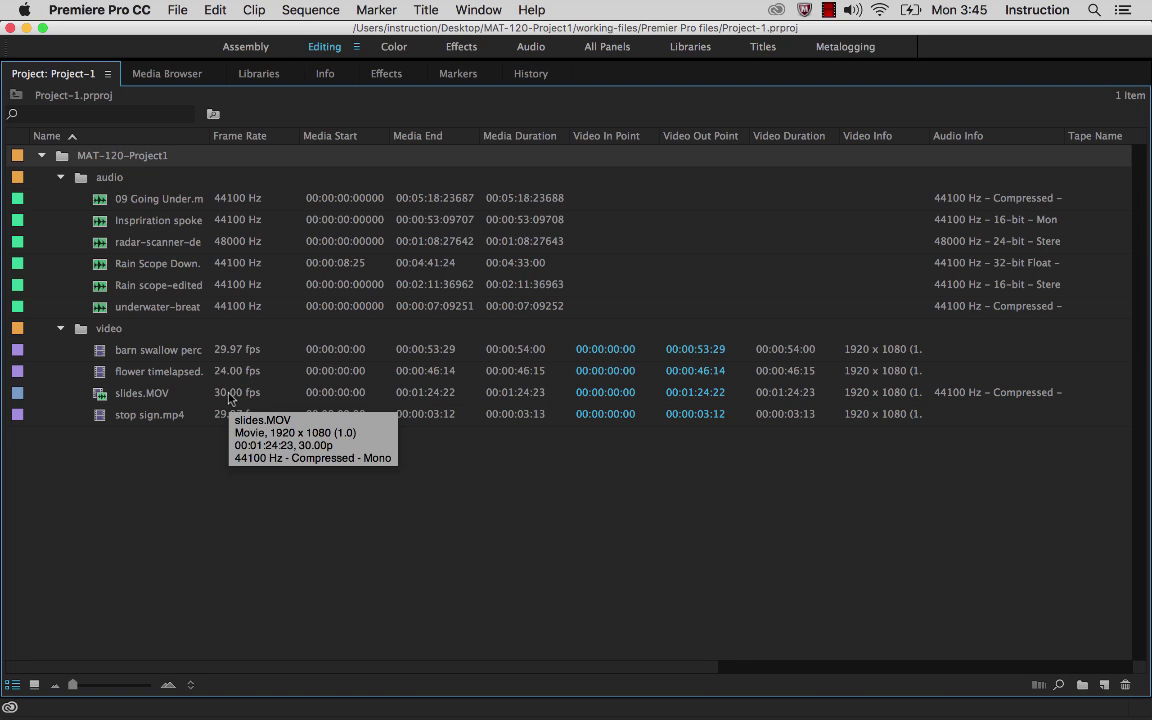
click(156, 396)
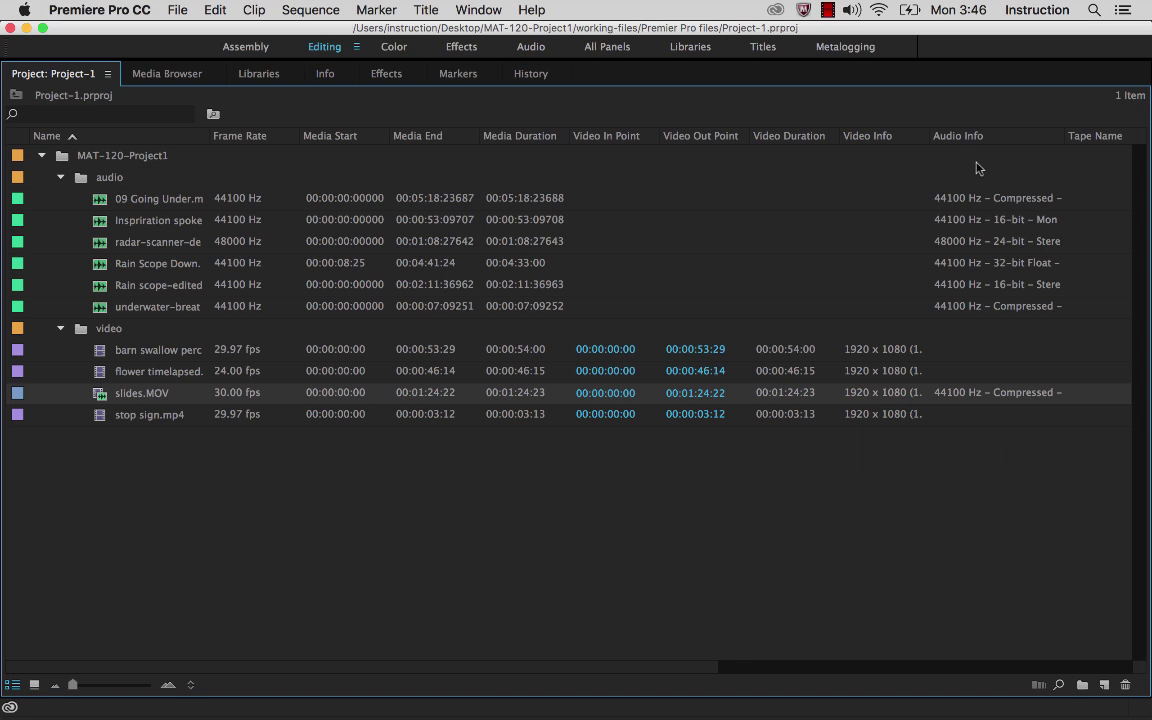
drag(930, 136, 944, 137)
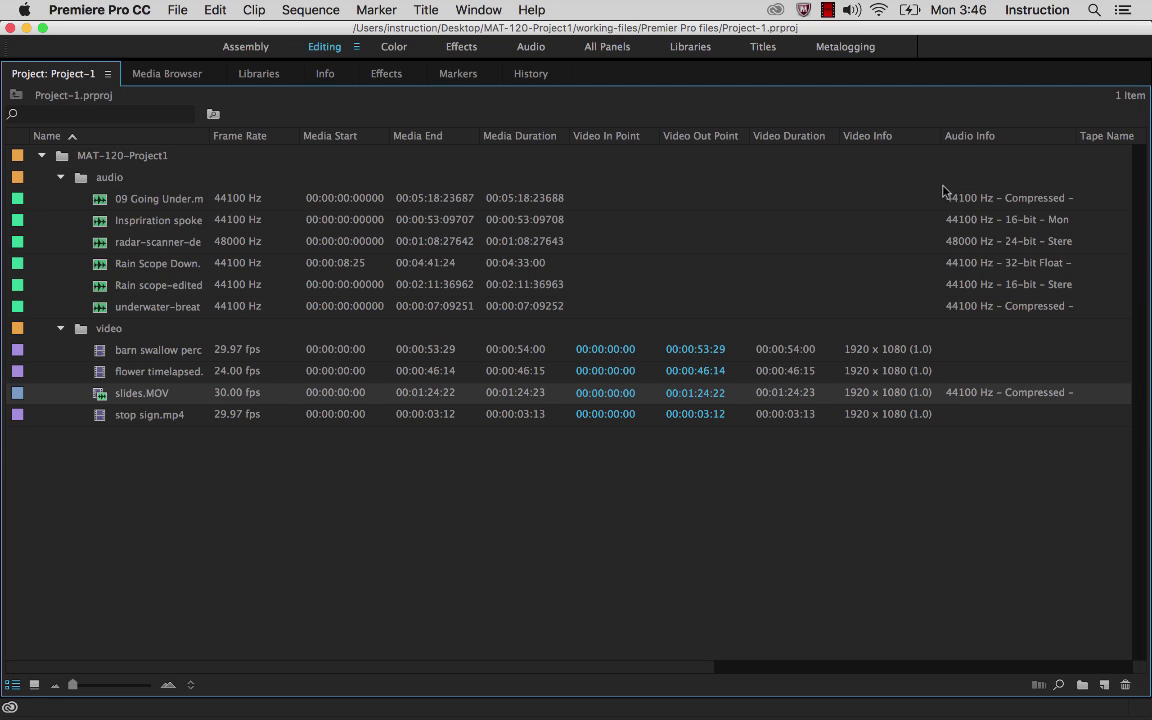
drag(1077, 136, 1101, 137)
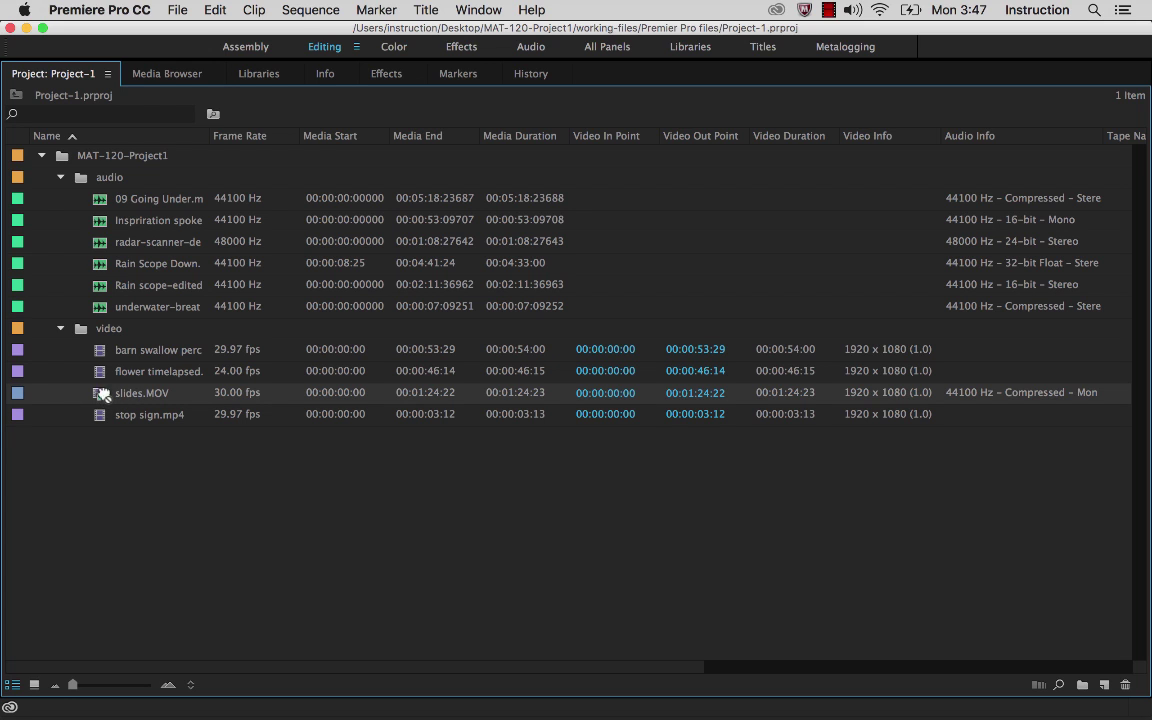
Create a new sequence from the slides.MOV clip and find the sequence in the video bin.
drag(103, 394, 1101, 684)
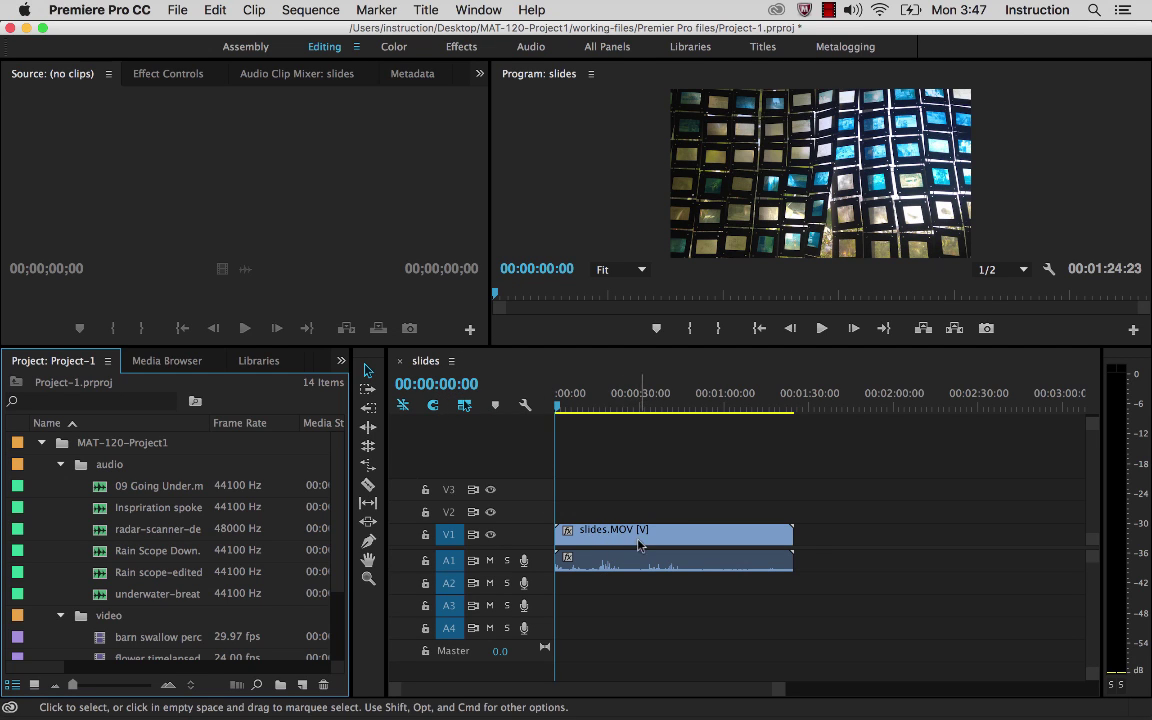
mouse_move(640, 544)
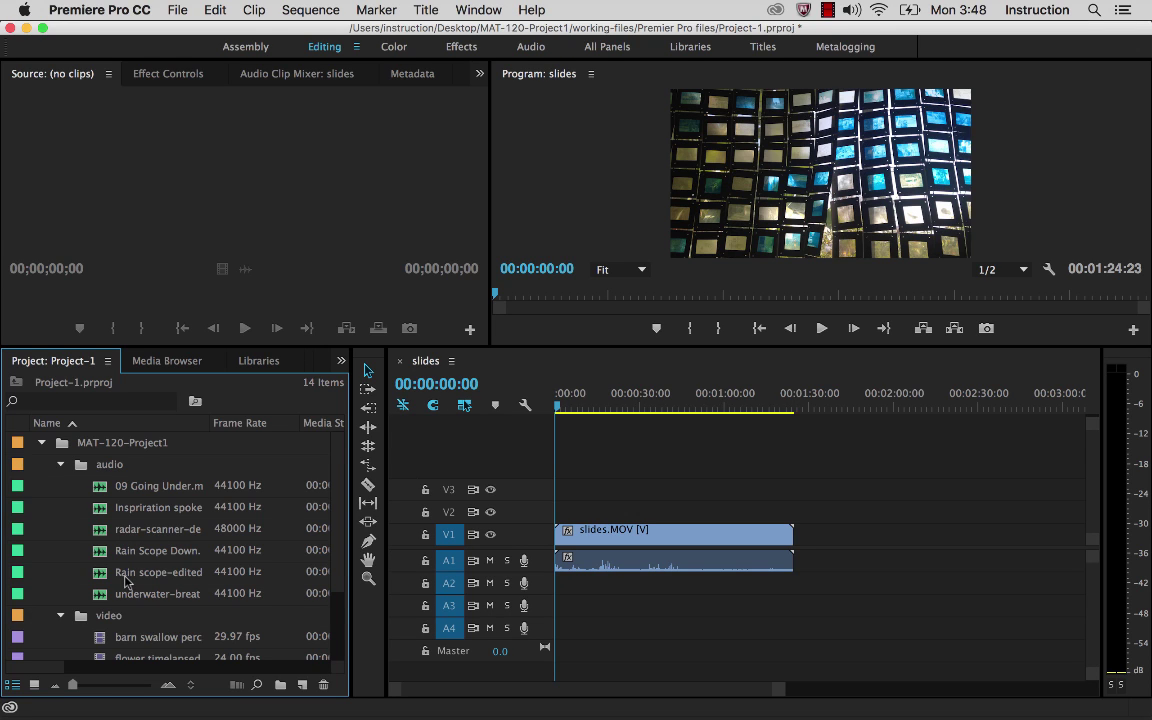
mouse_move(125, 580)
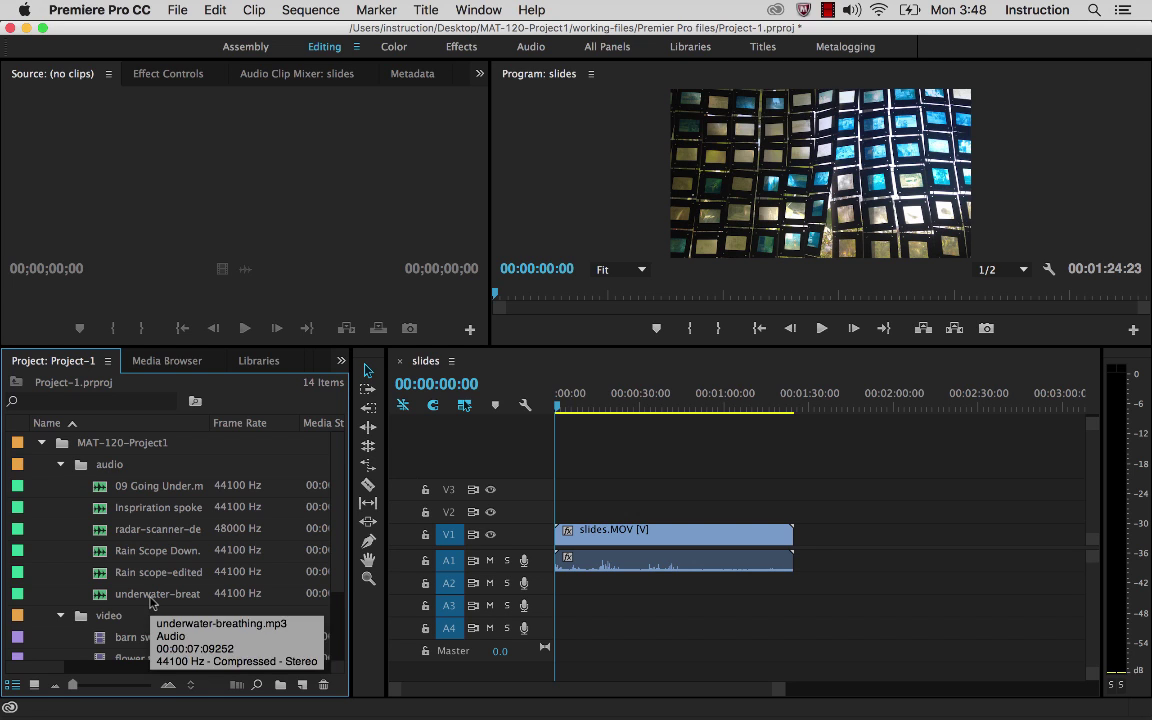
scroll(135, 592, down, 3)
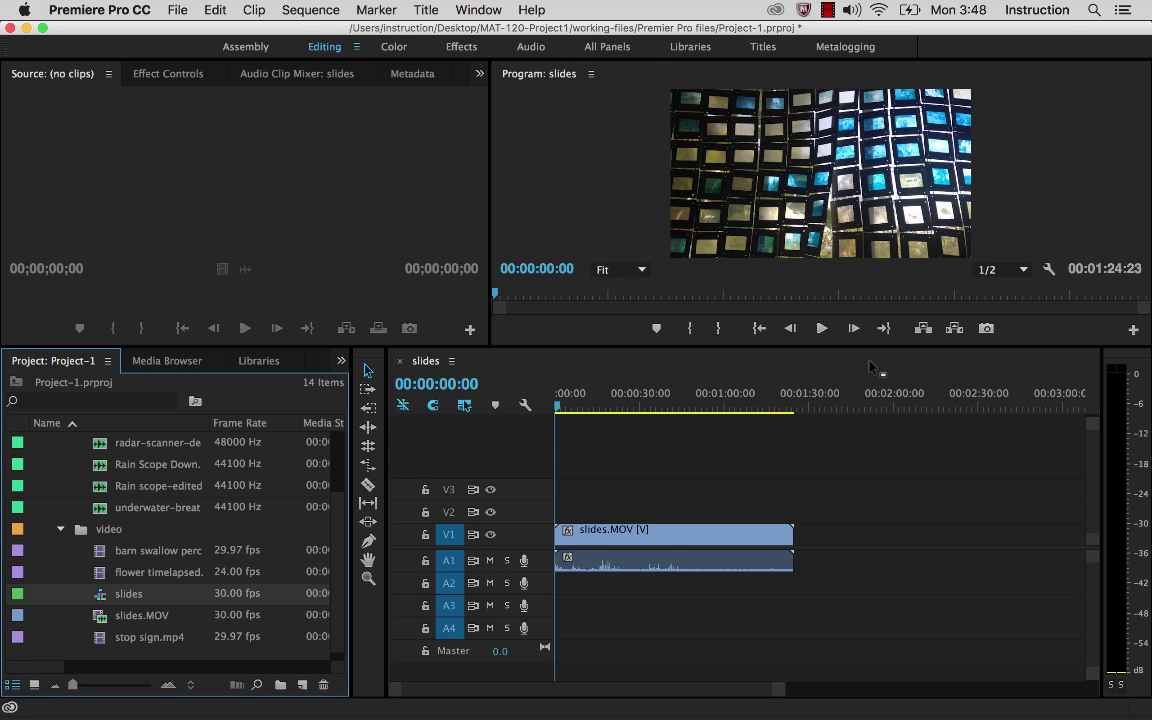
mouse_move(115, 596)
mouse_move(158, 598)
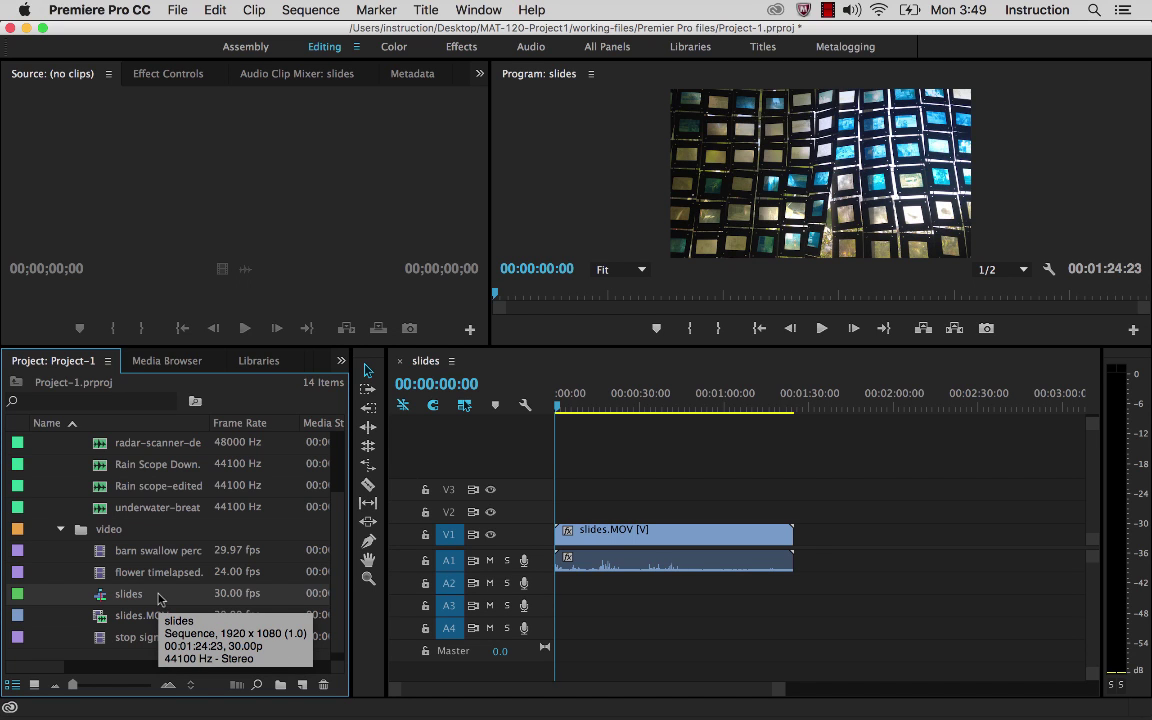
Undo the creation of the slides sequence.
key(super+z)
key(super+z)
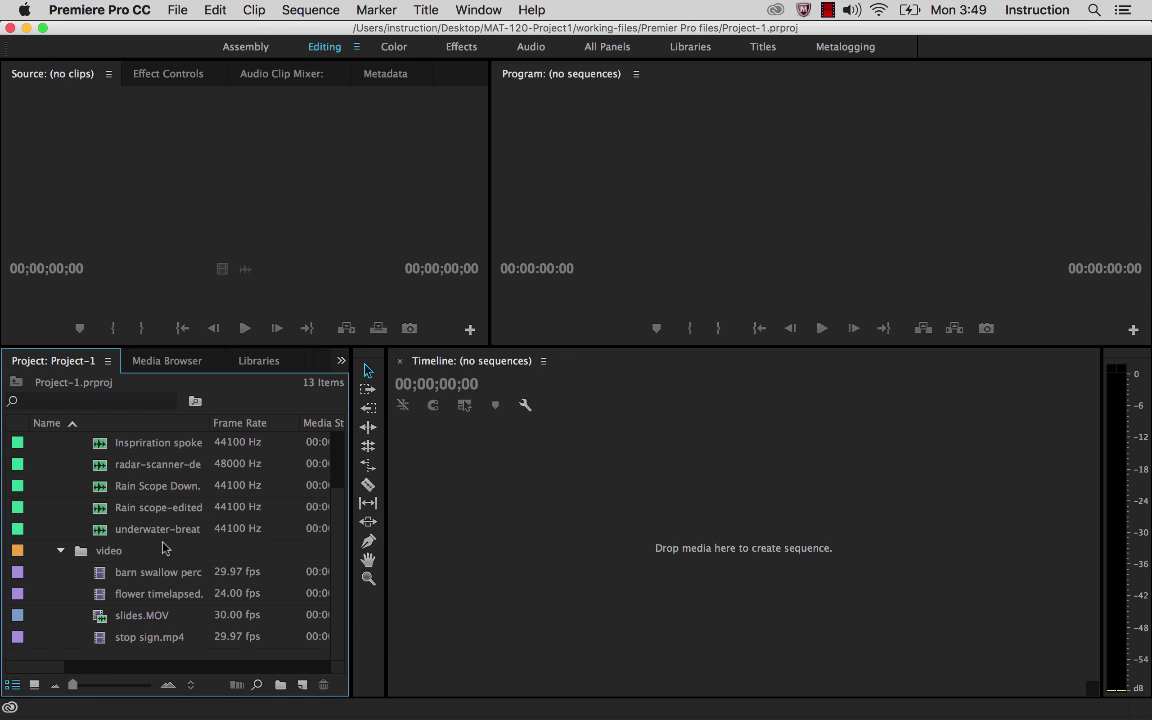
Maximize the Project panel to review the clips' frame rates and media details, and restore its size.
click(151, 493)
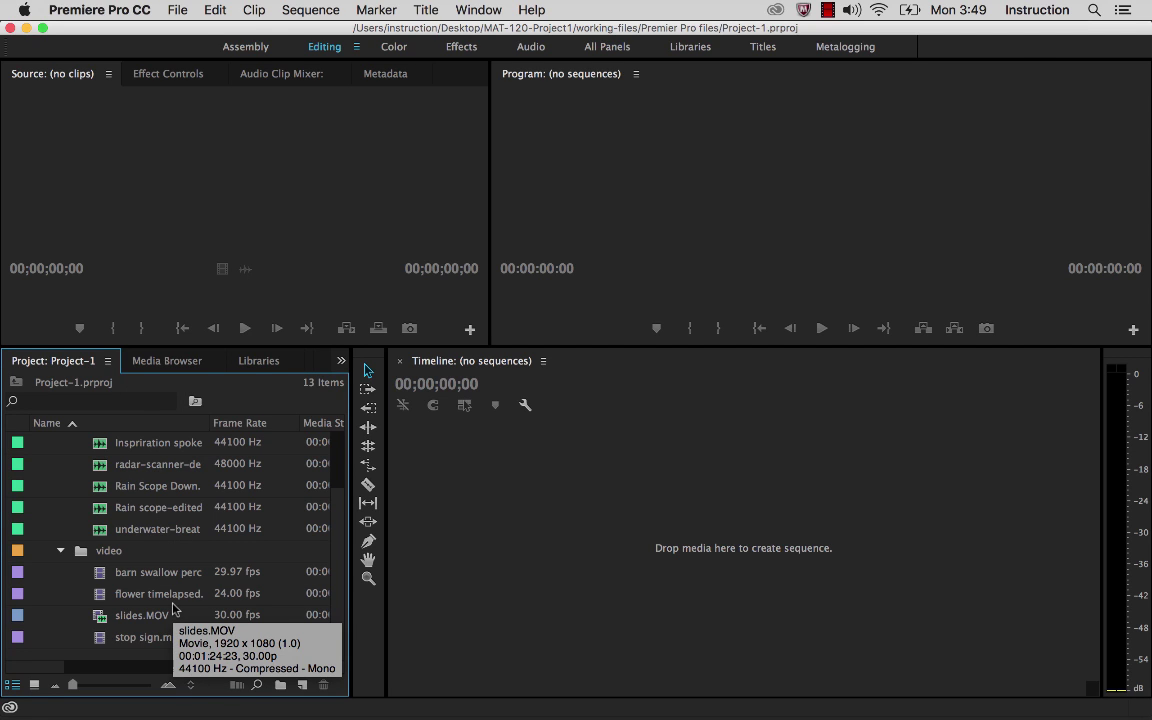
key(grave)
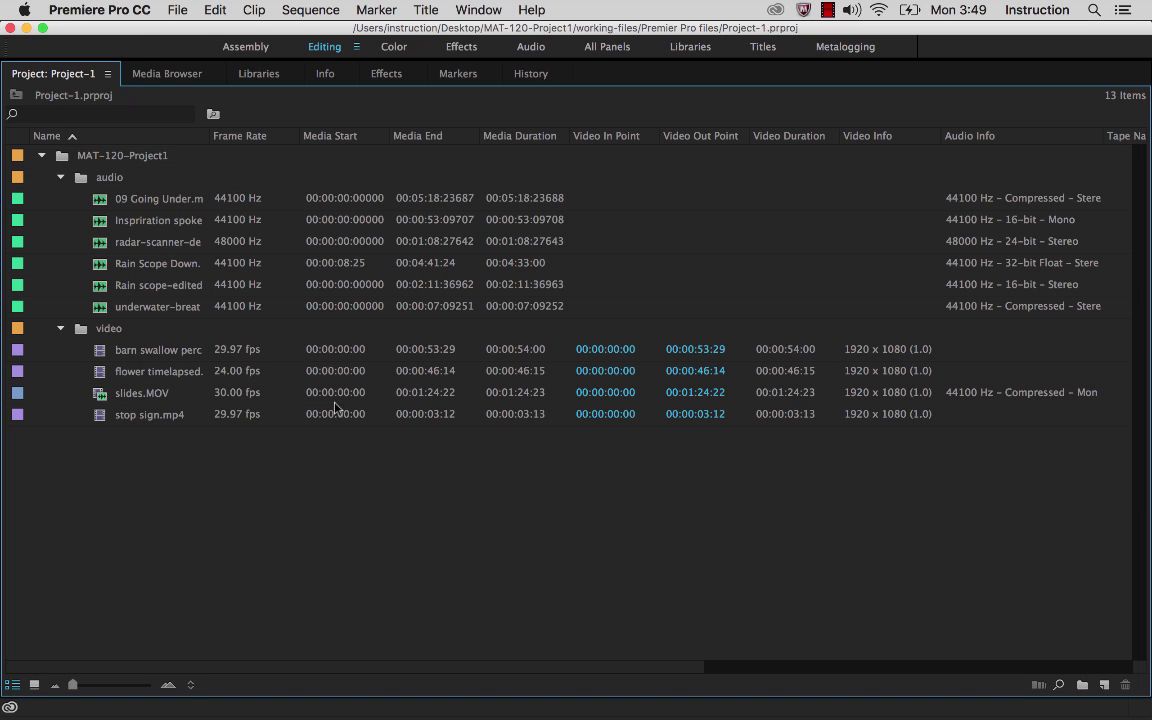
key(grave)
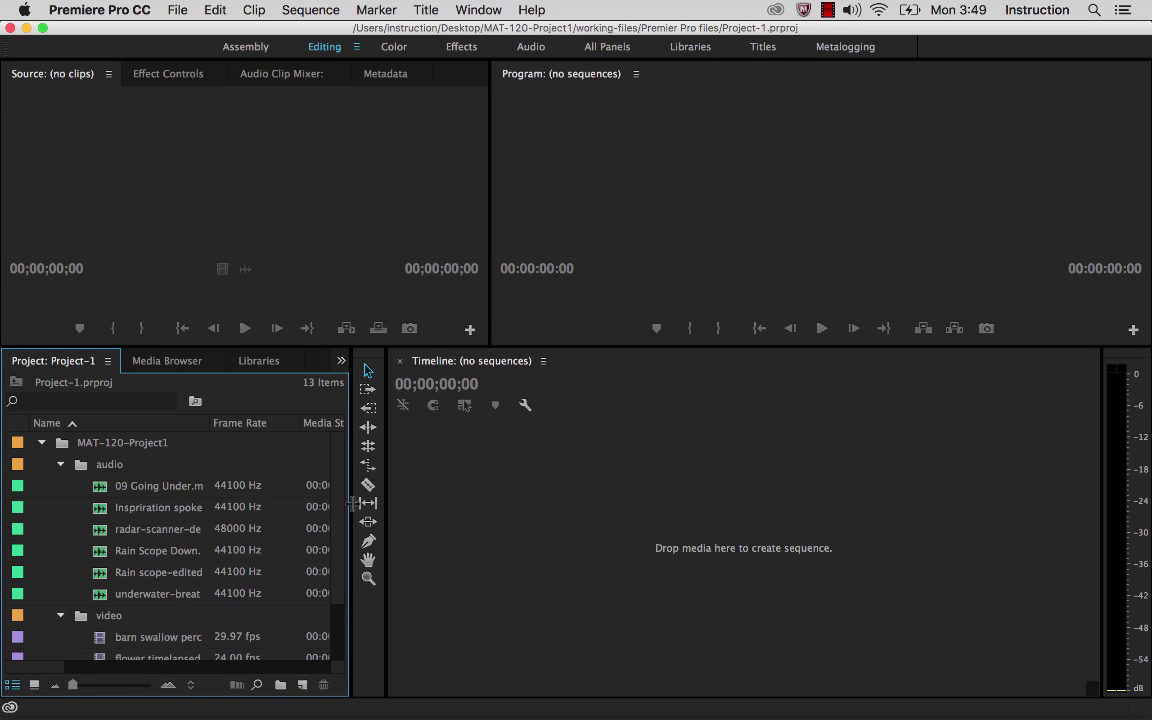
Narrow the Project panel, maximize it to locate the New Item command, and restore it.
drag(352, 505, 279, 556)
key(grave)
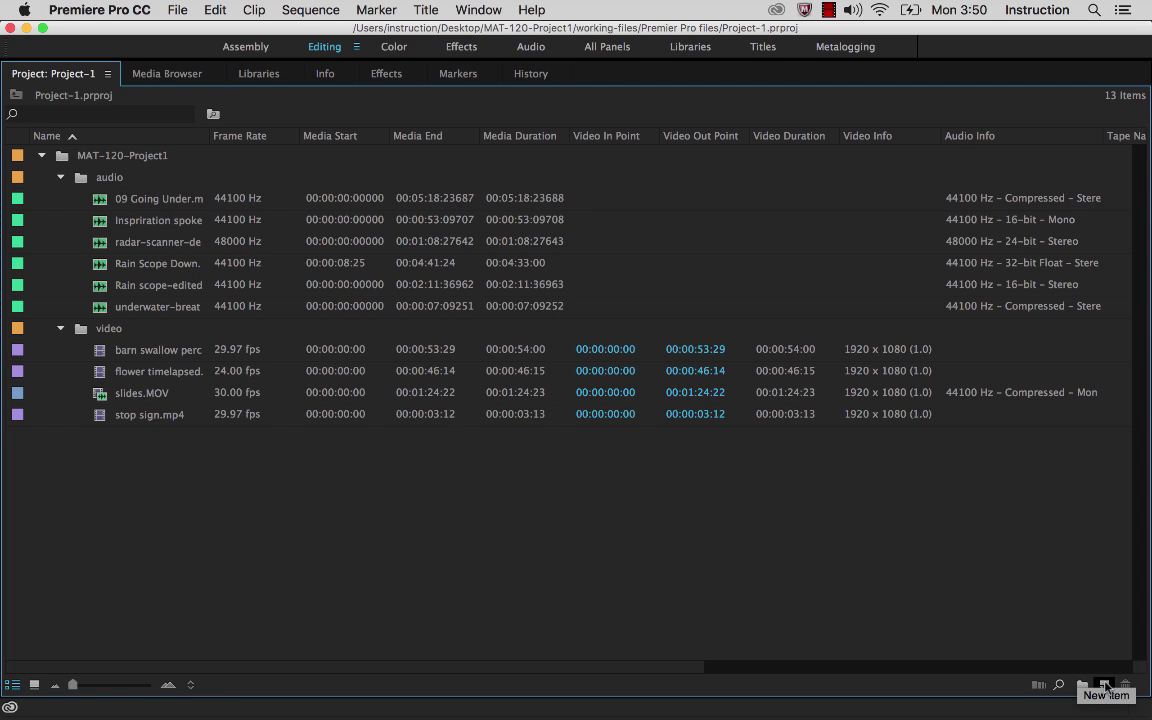
key(grave)
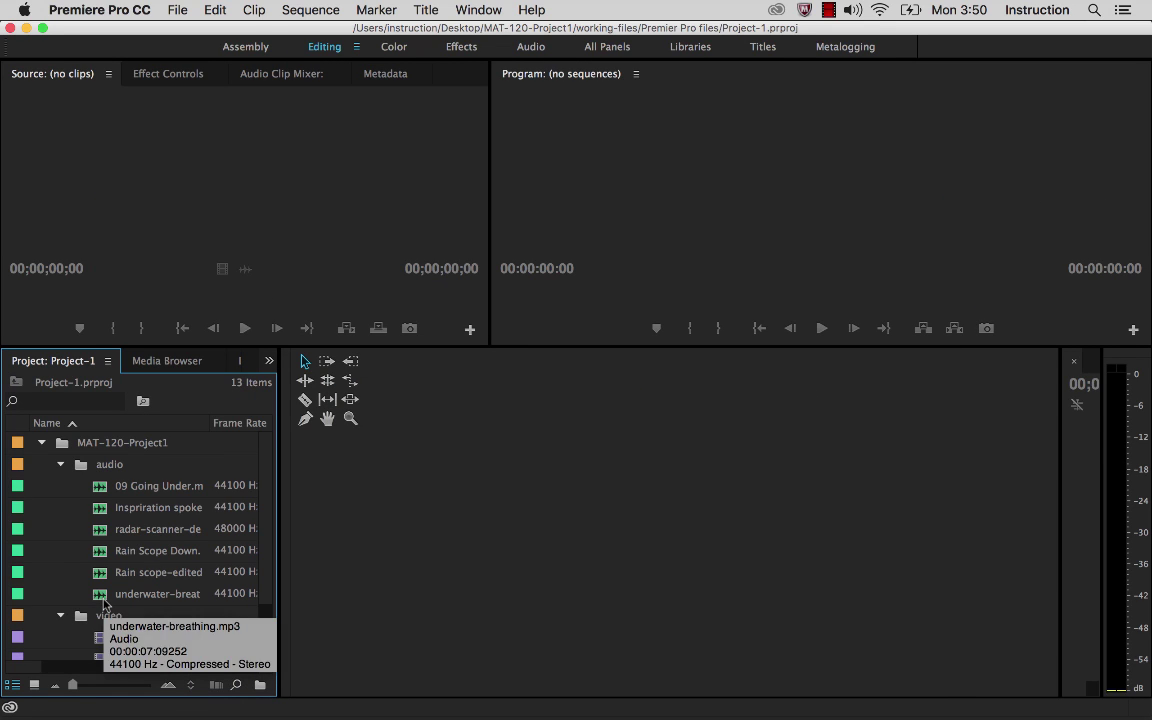
Look over the clips listed in the audio and video bins.
scroll(104, 604, down, 3)
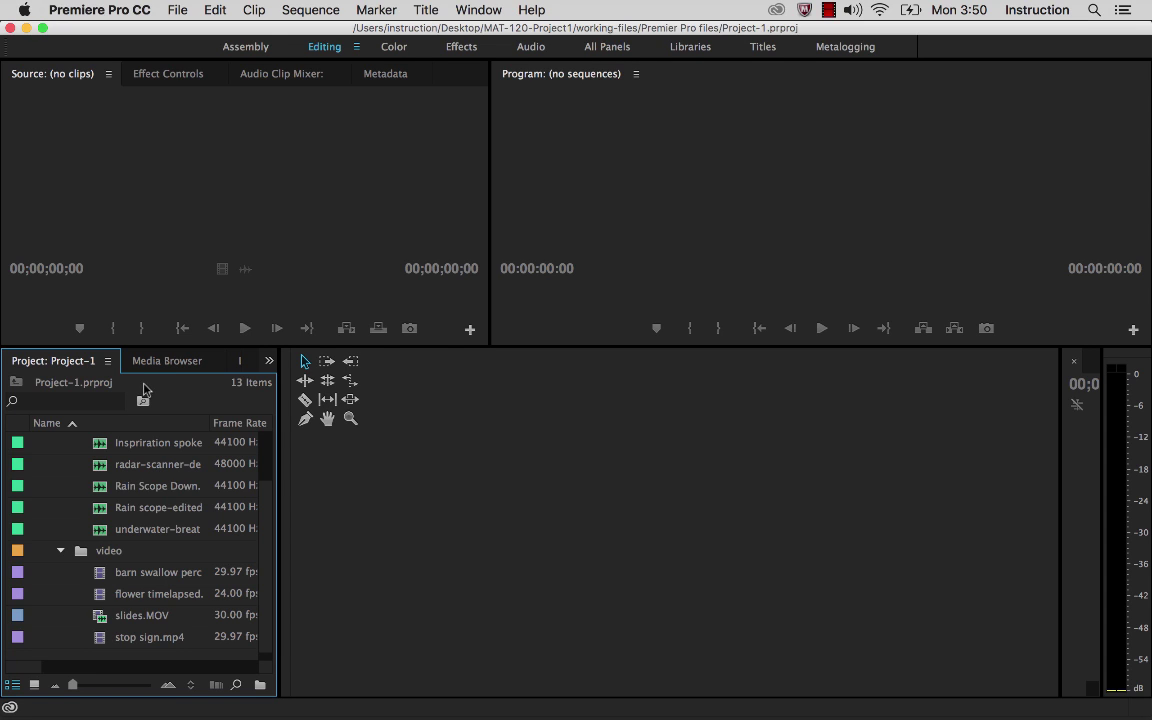
mouse_move(138, 538)
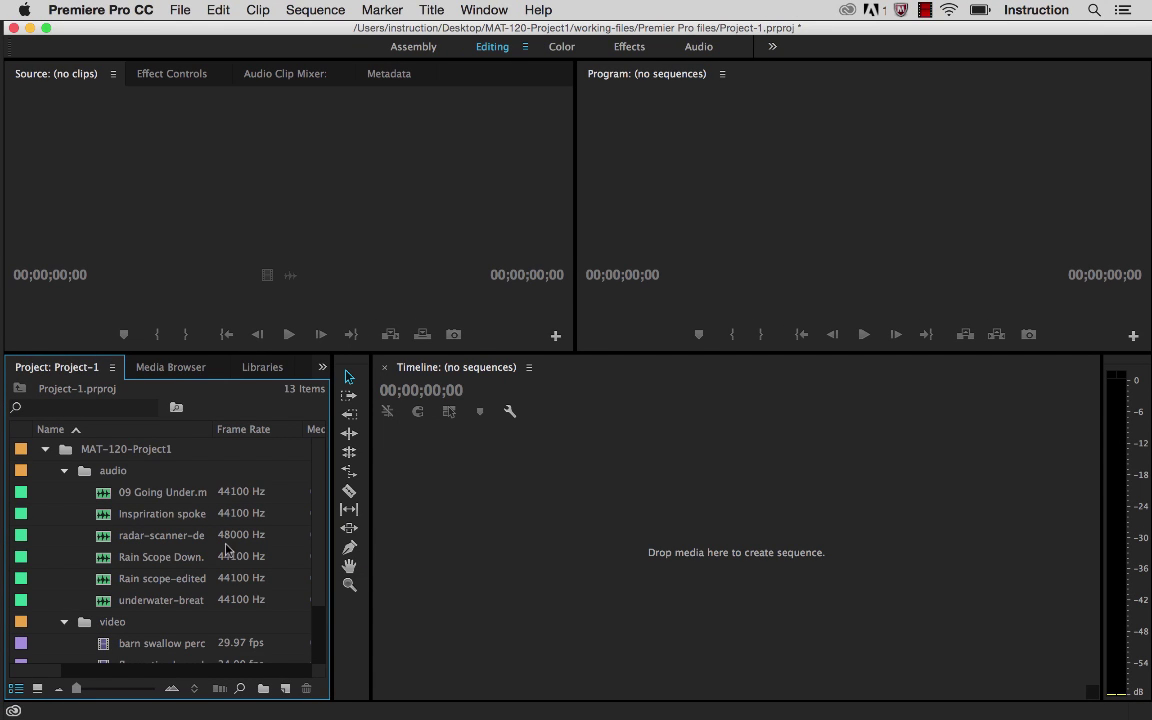
mouse_move(152, 543)
scroll(152, 543, down, 3)
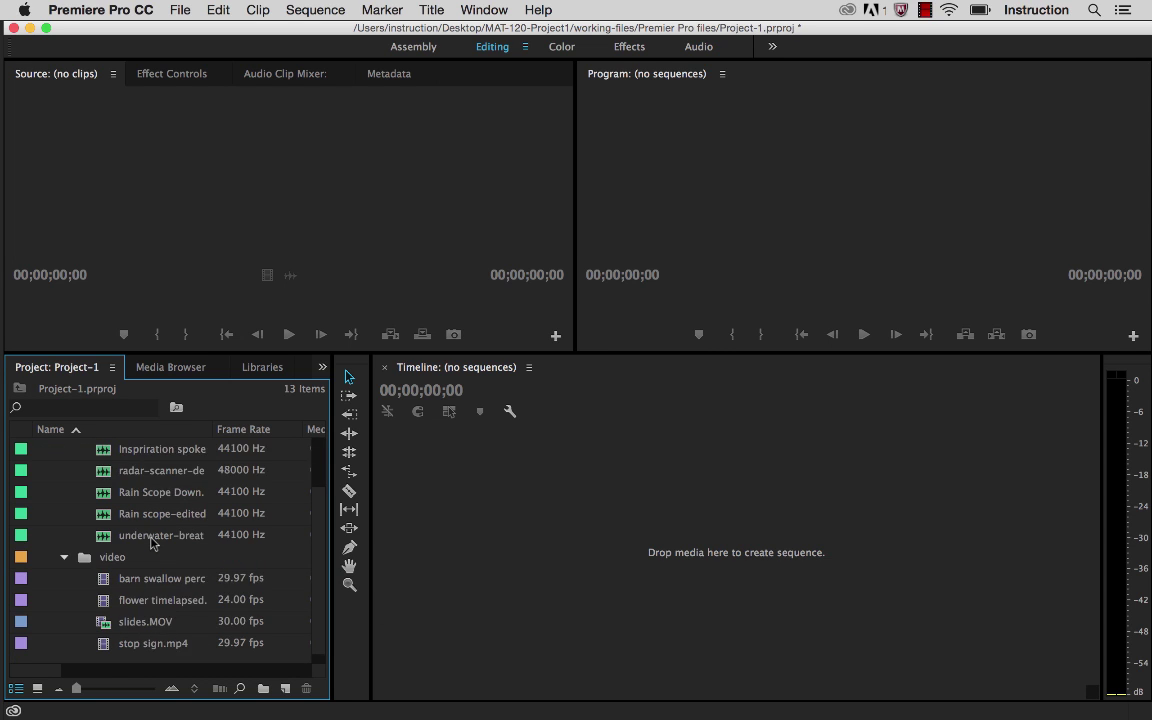
scroll(152, 543, up, 3)
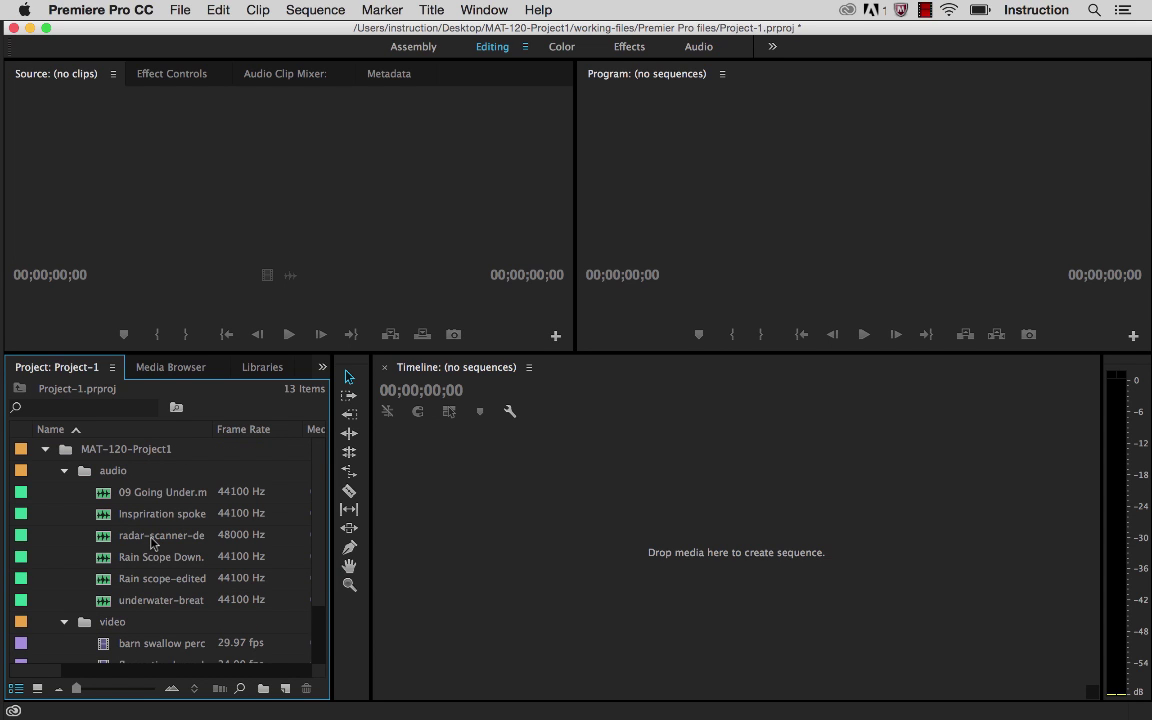
Collapse the audio bin and look over the clips in the video bin.
click(100, 621)
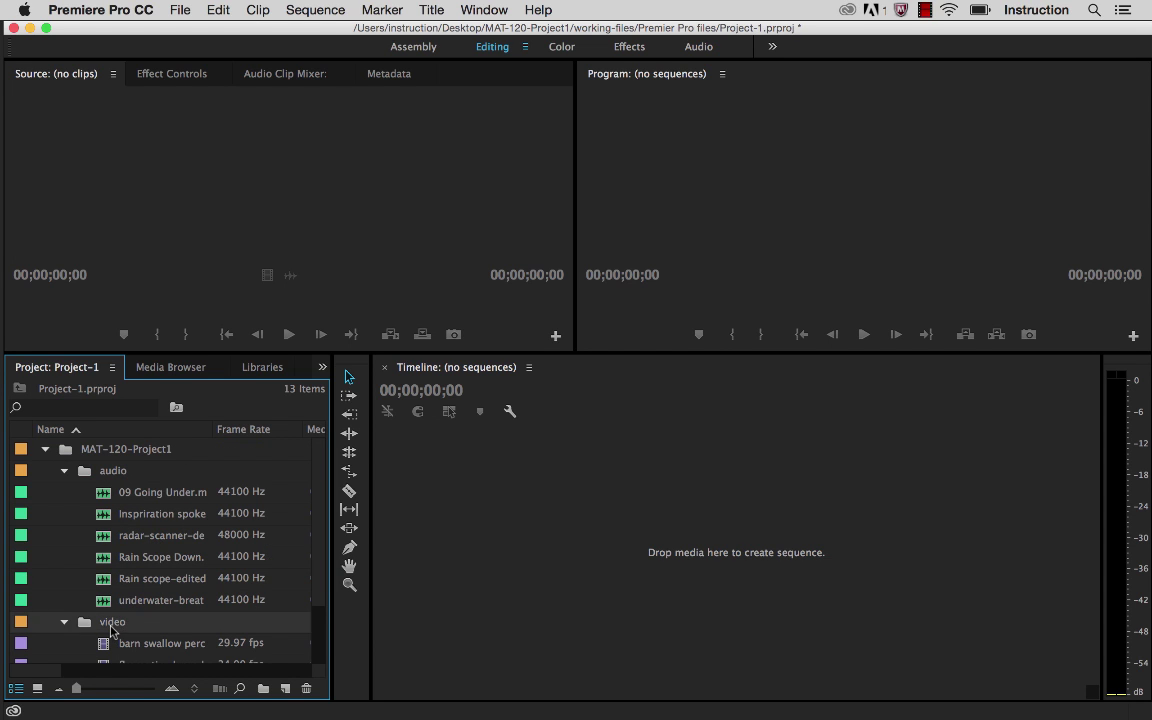
click(64, 470)
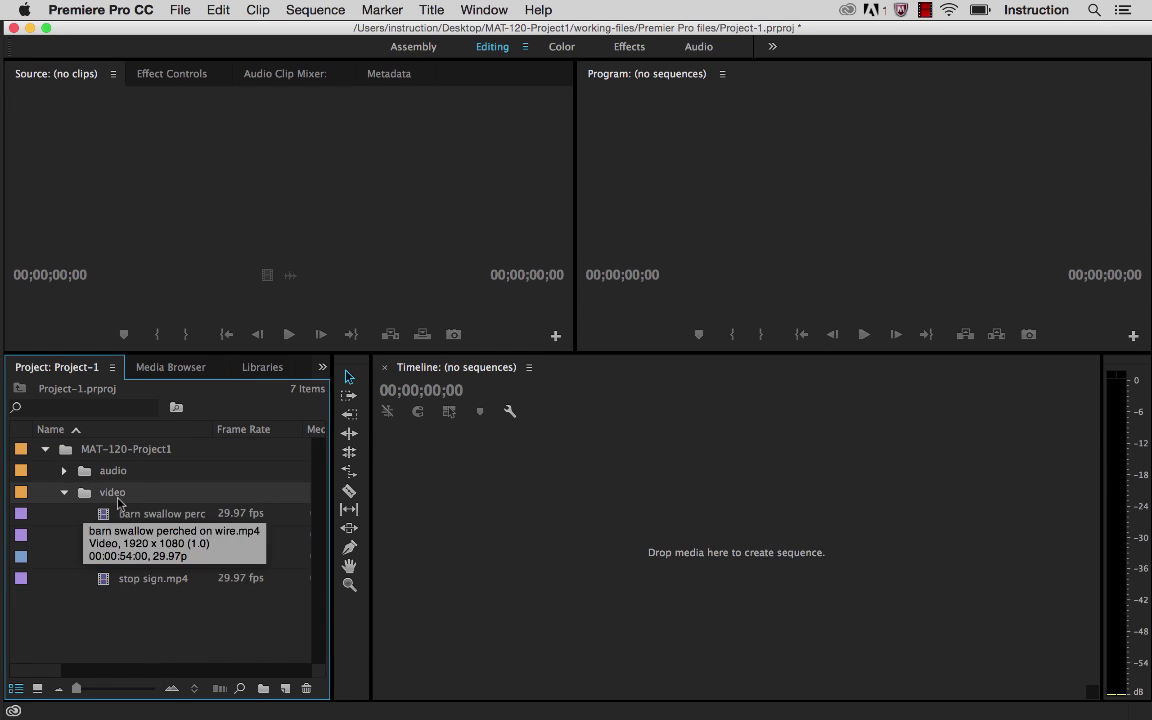
click(140, 580)
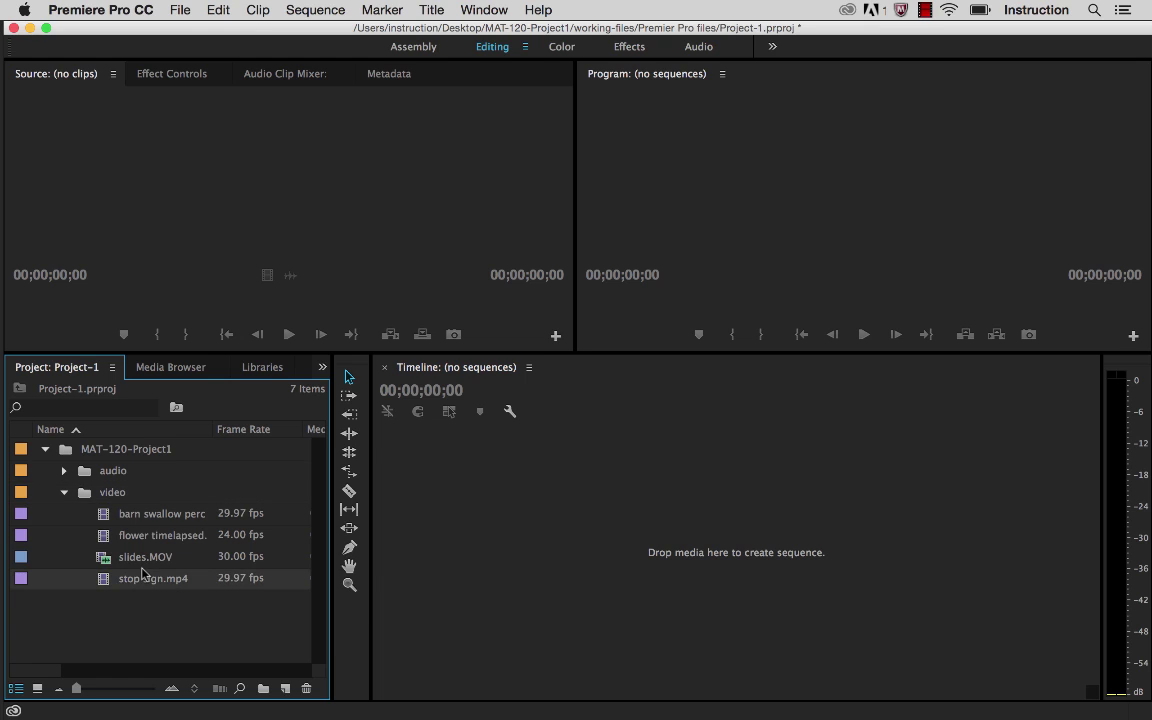
click(142, 559)
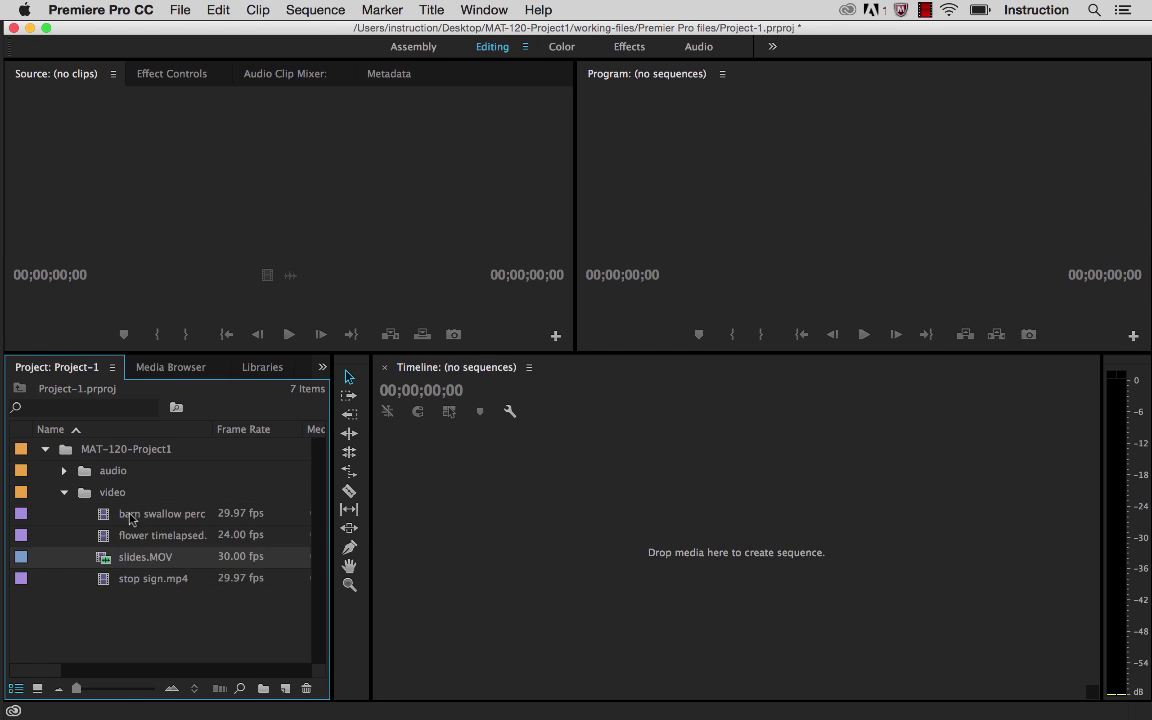
click(133, 516)
click(135, 533)
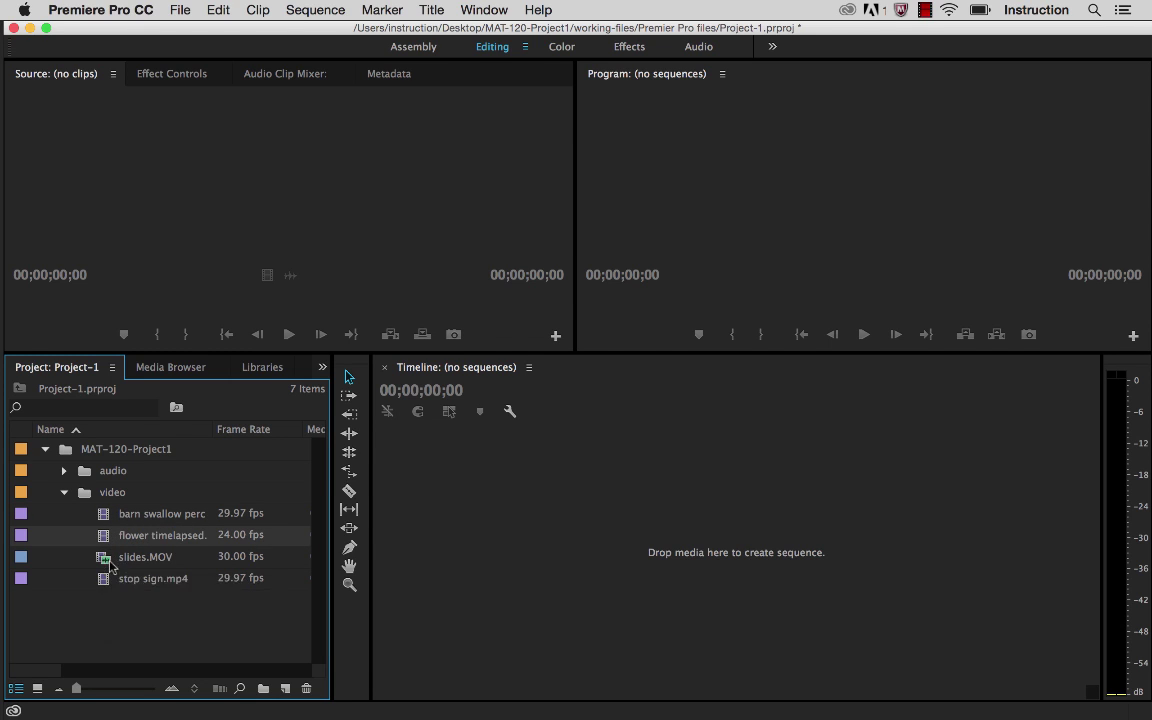
click(125, 556)
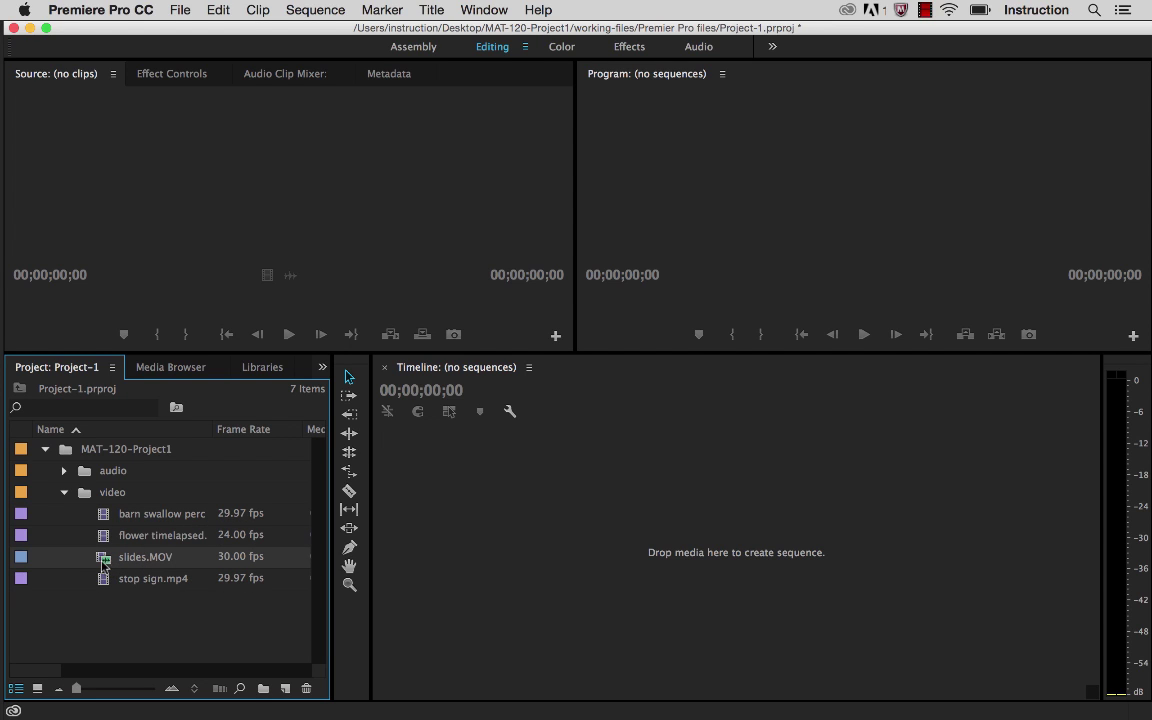
mouse_move(108, 568)
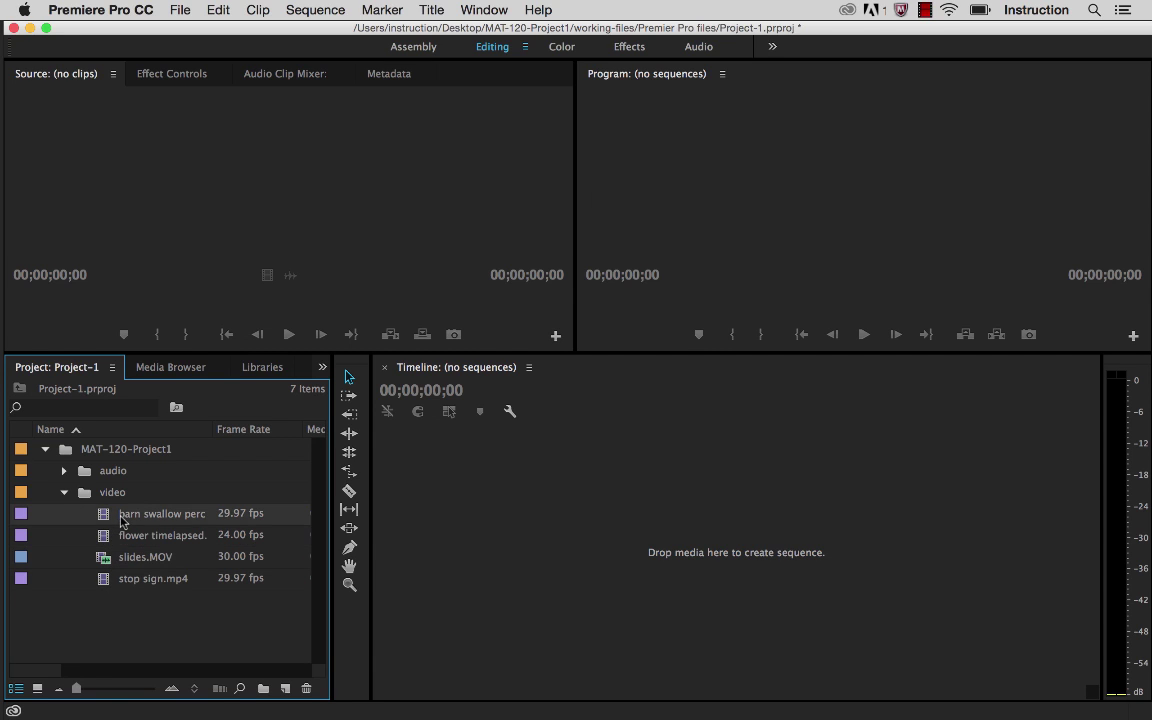
click(135, 580)
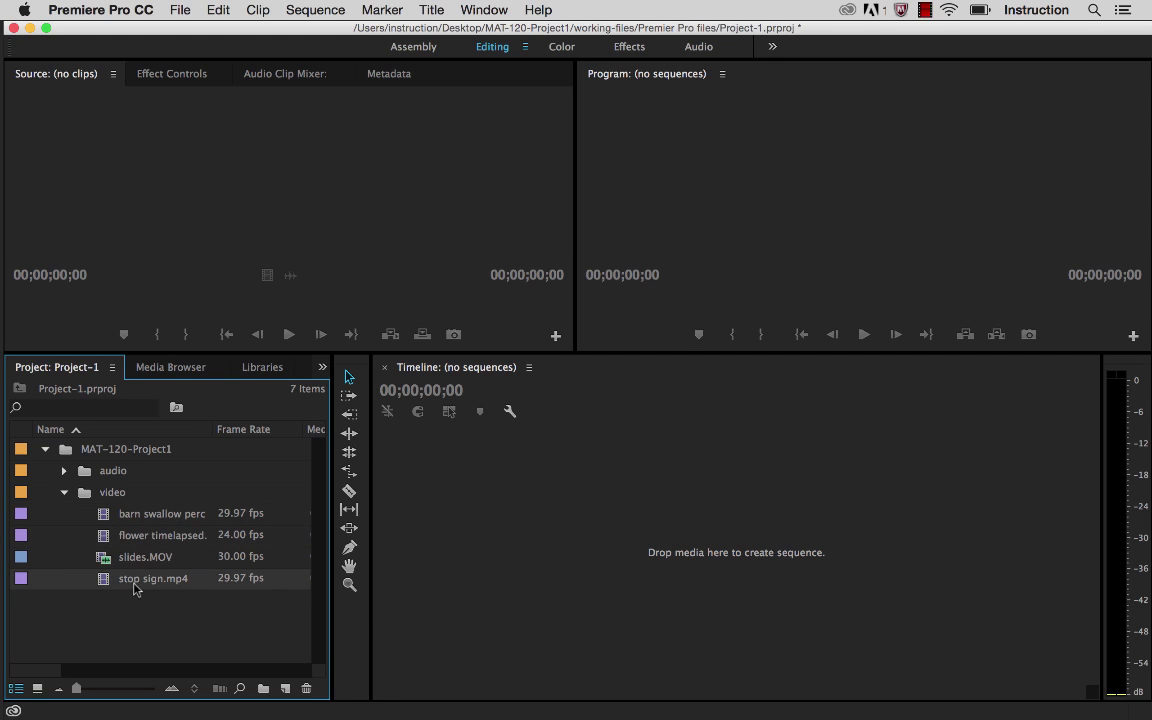
click(140, 565)
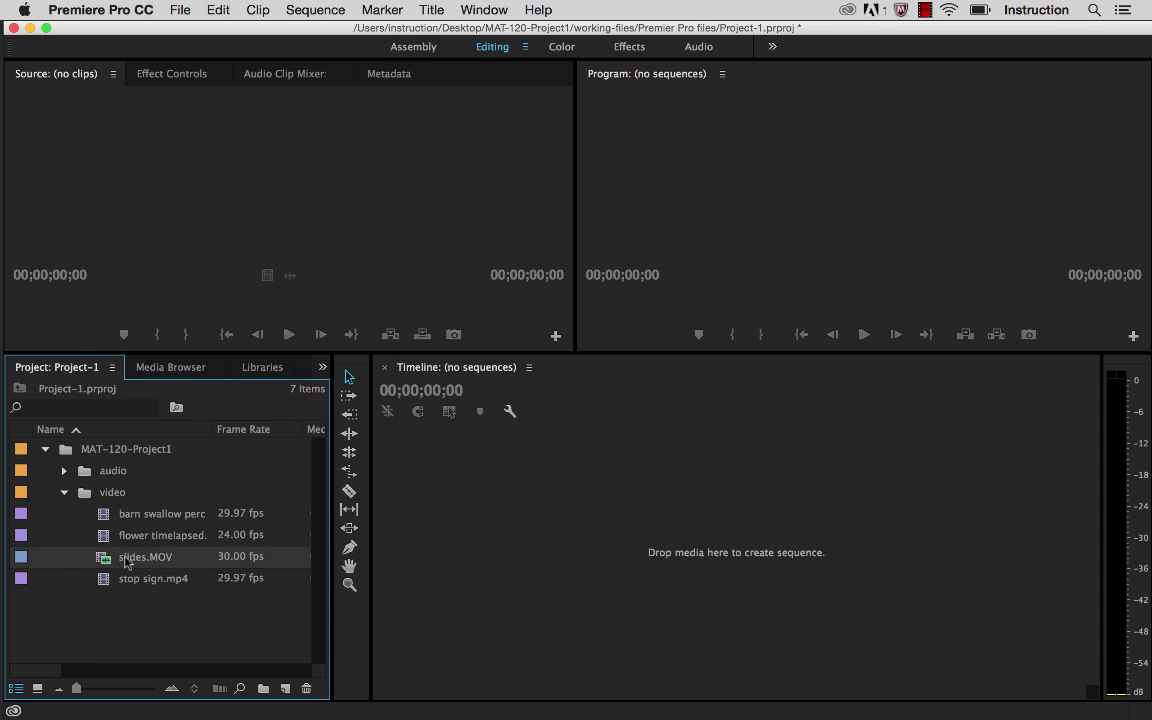
Load slides.MOV into the Source monitor and play its first few seconds.
click(130, 558)
click(107, 564)
drag(107, 564, 237, 190)
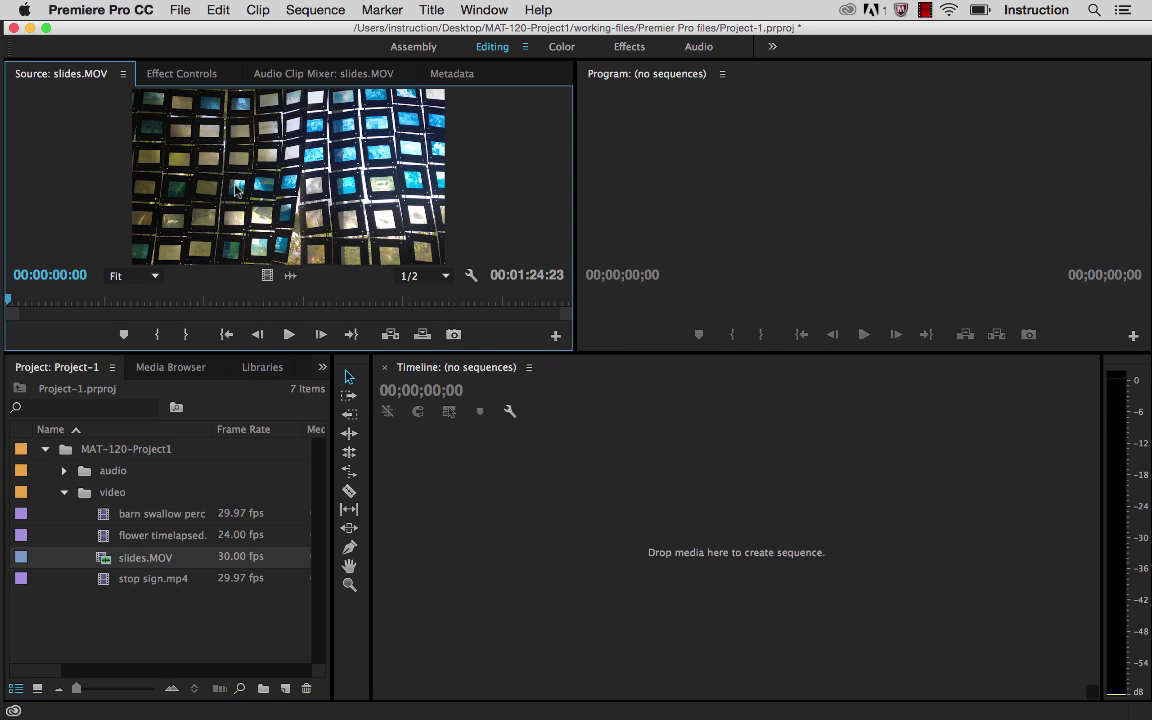
click(289, 335)
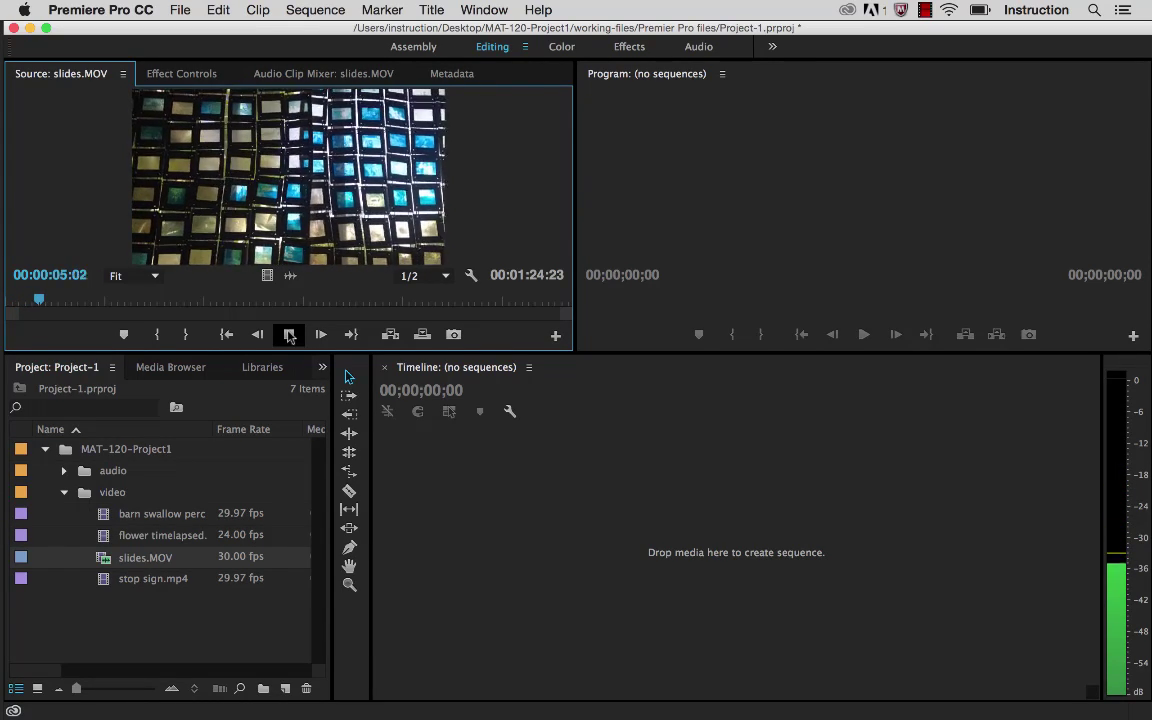
click(289, 335)
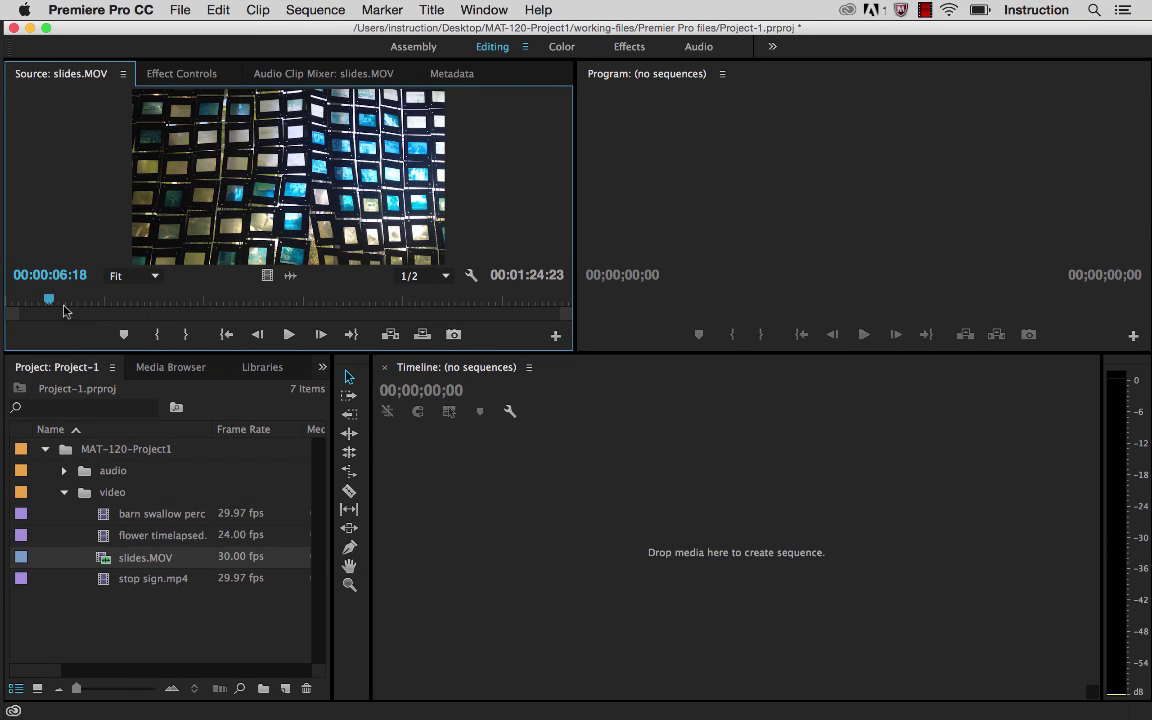
Mark an In point at 00:00:24:09 and an Out point at 00:01:02:19 on slides.MOV in the Source monitor.
drag(48, 300, 168, 311)
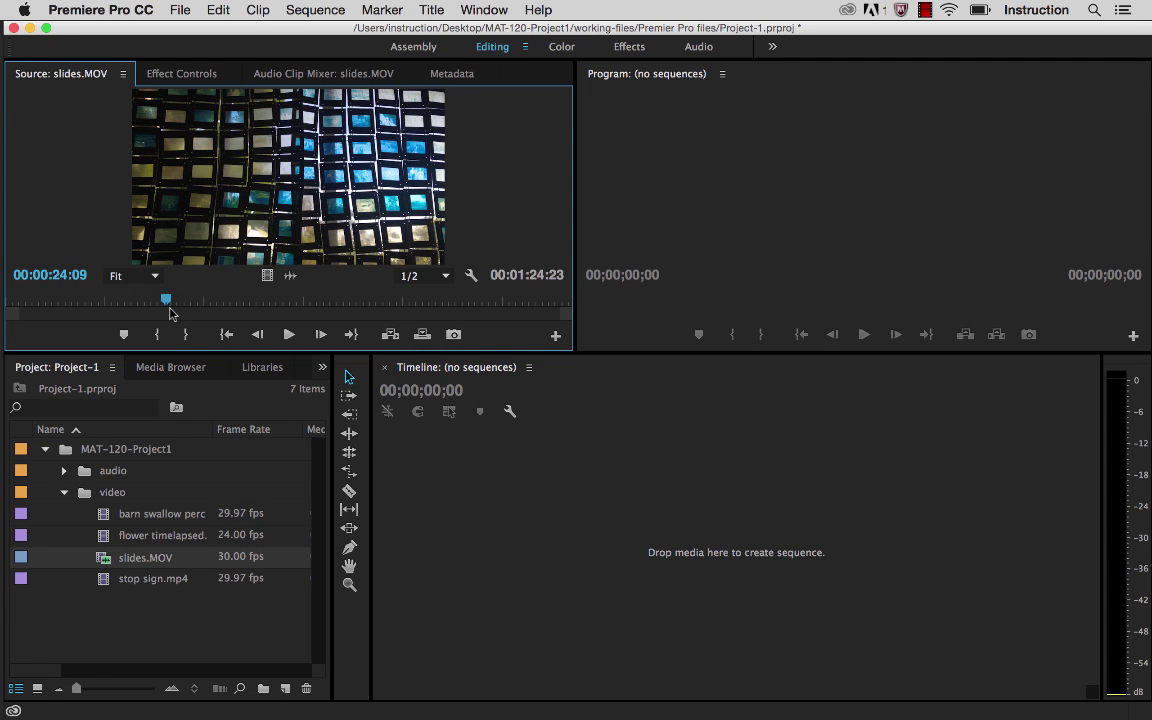
key(i)
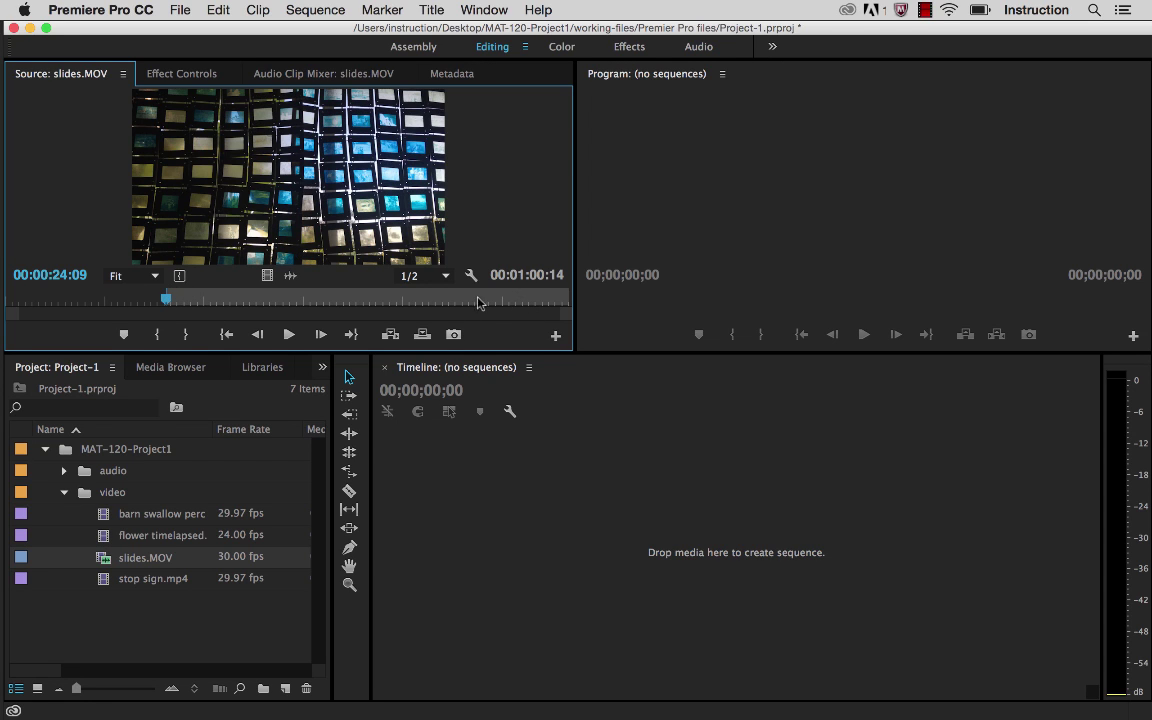
click(421, 301)
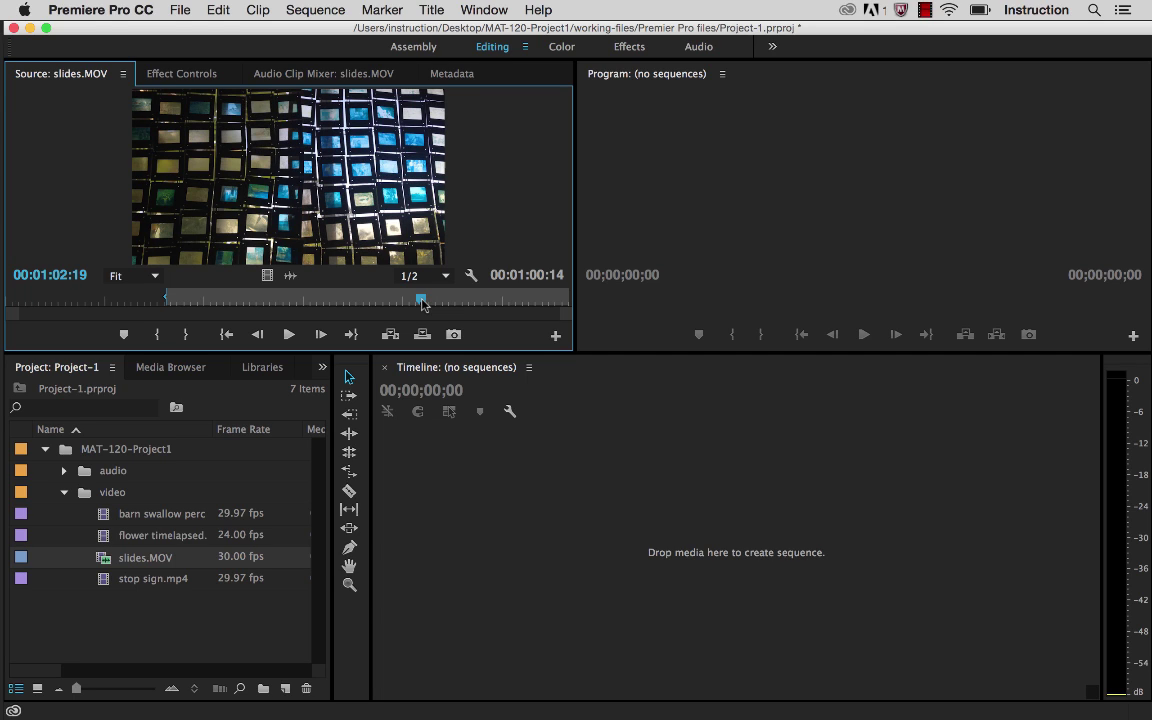
key(o)
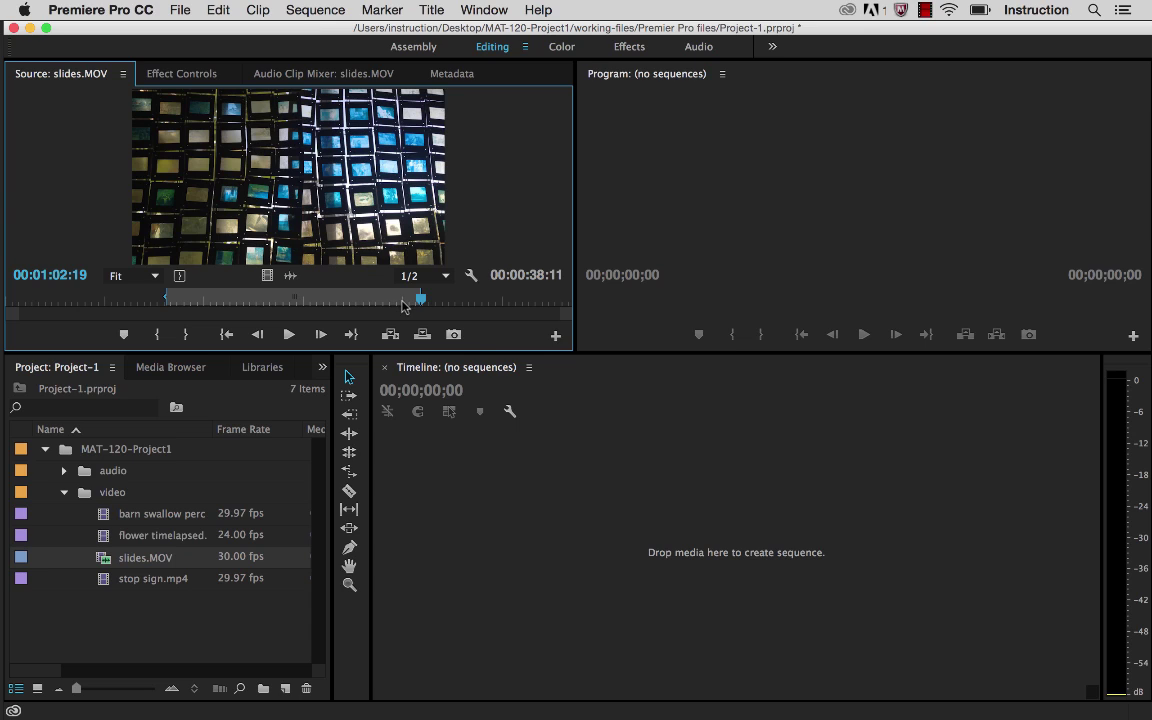
Clear the In and Out points and create a sequence from the full slides.MOV source clip.
key(alt+i)
key(alt+o)
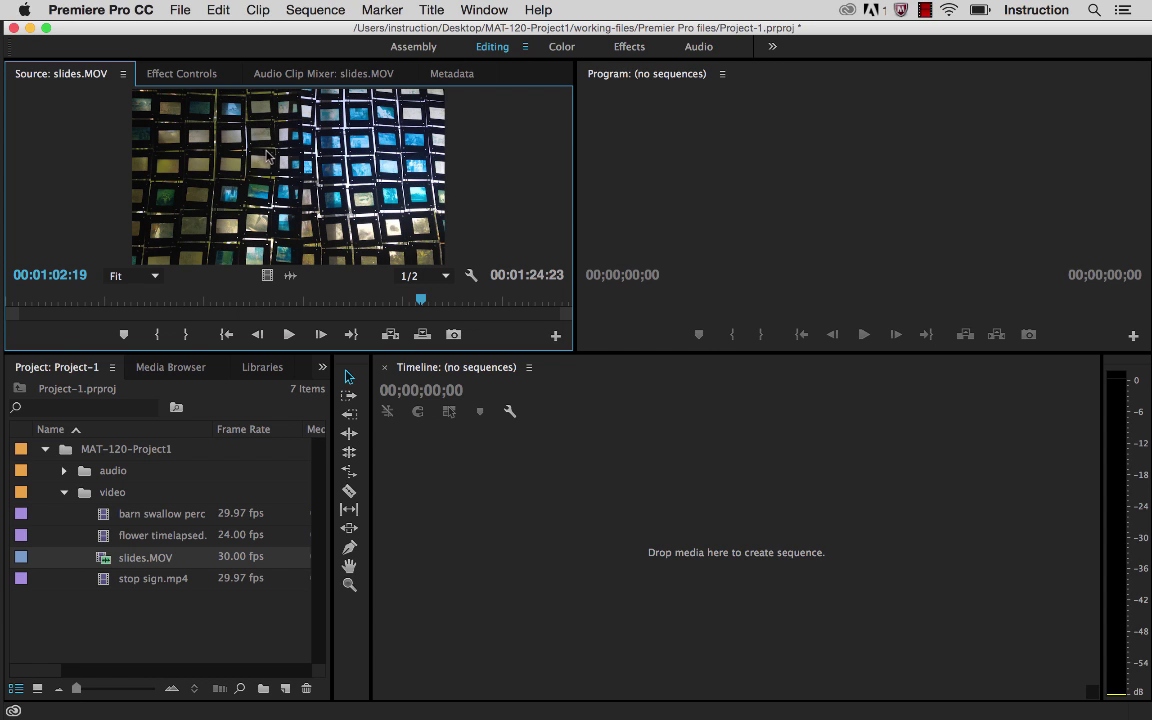
drag(267, 155, 526, 530)
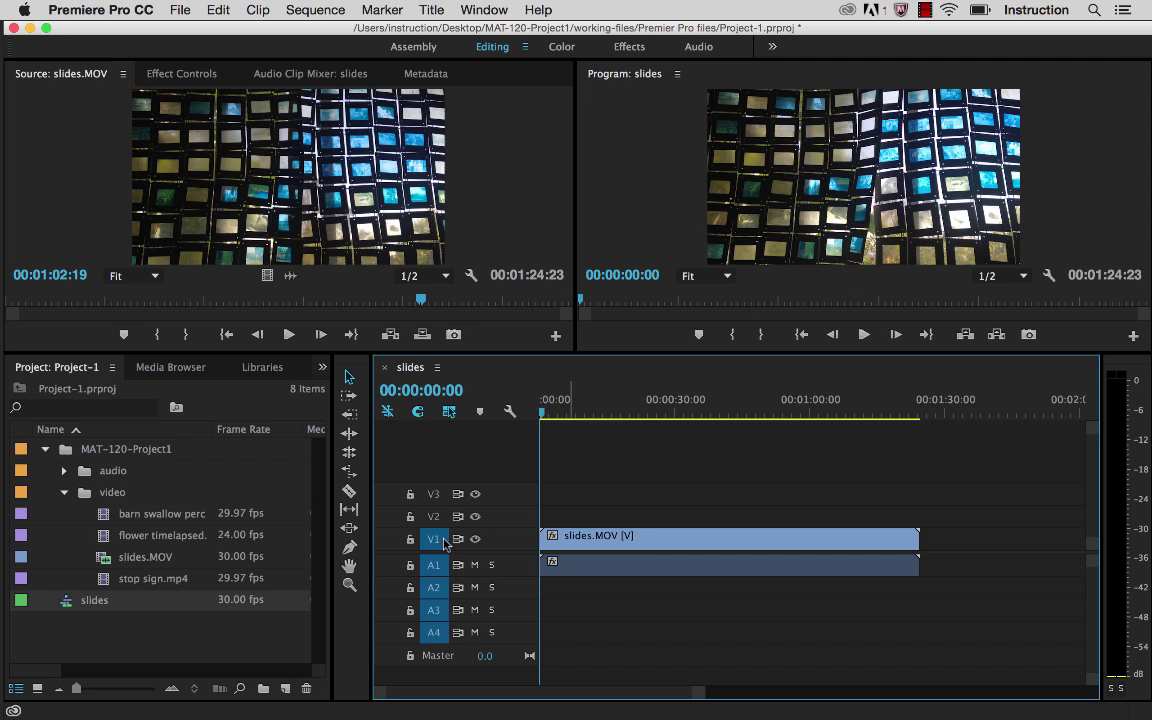
Unlink the audio and video of the slides.MOV clip in the timeline.
click(619, 541)
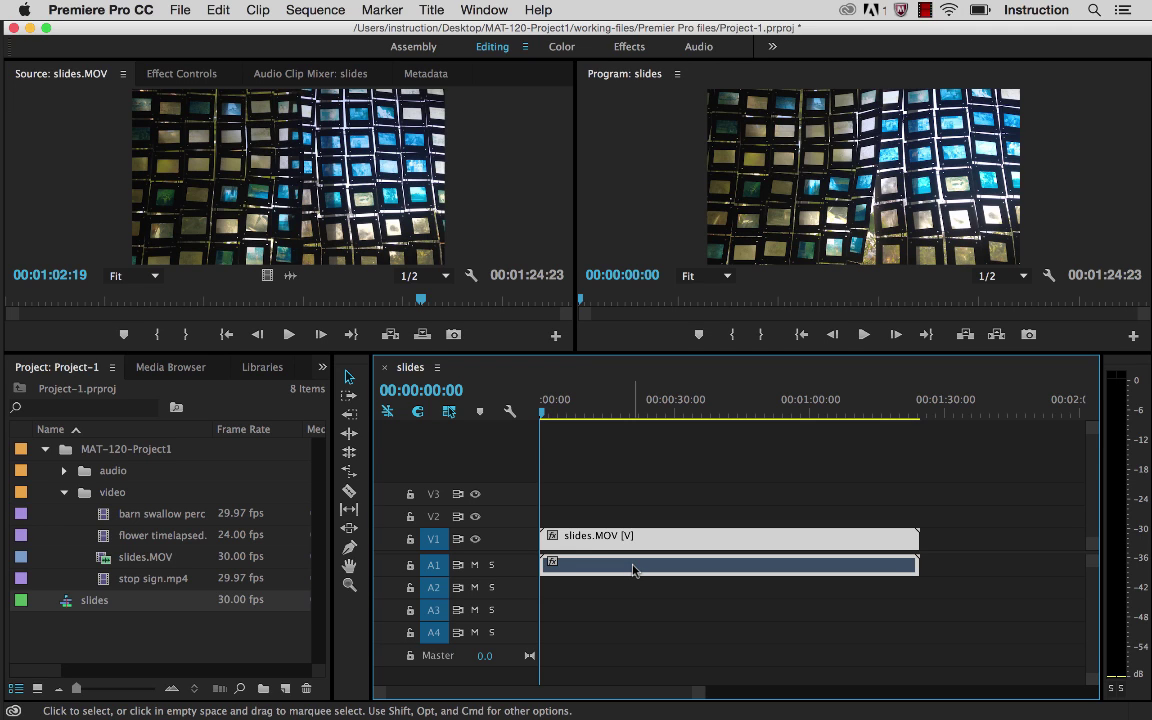
right_click(633, 569)
scroll(653, 617, down, 2)
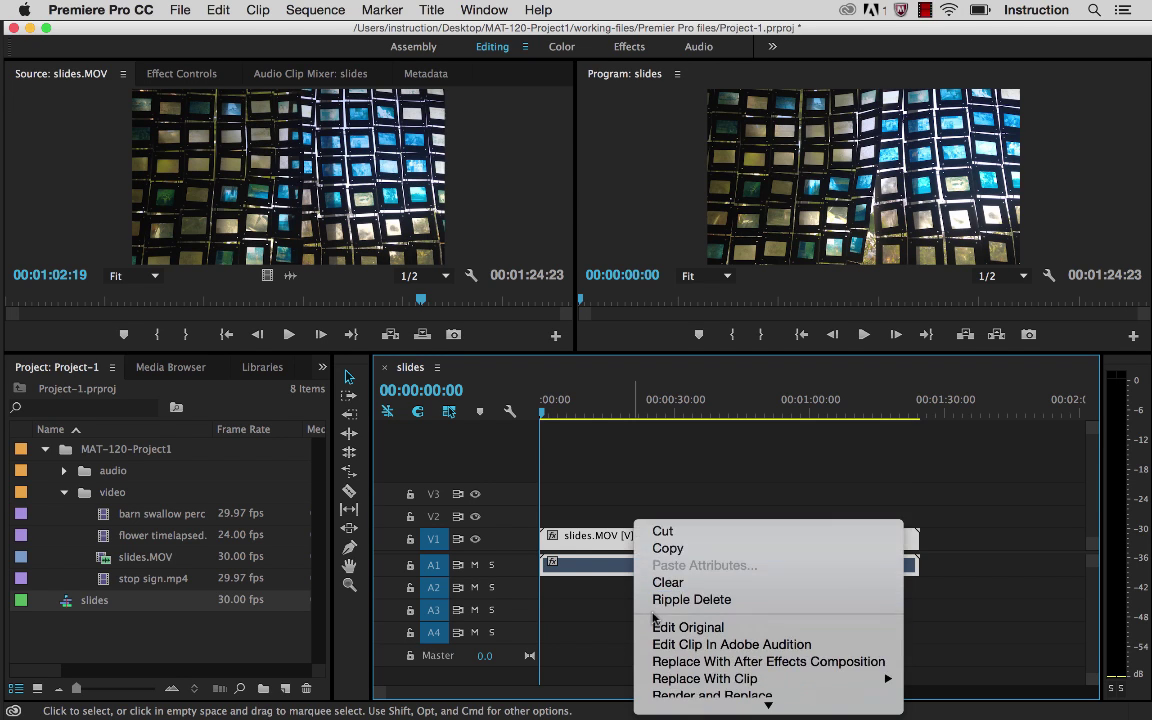
scroll(653, 617, down, 1)
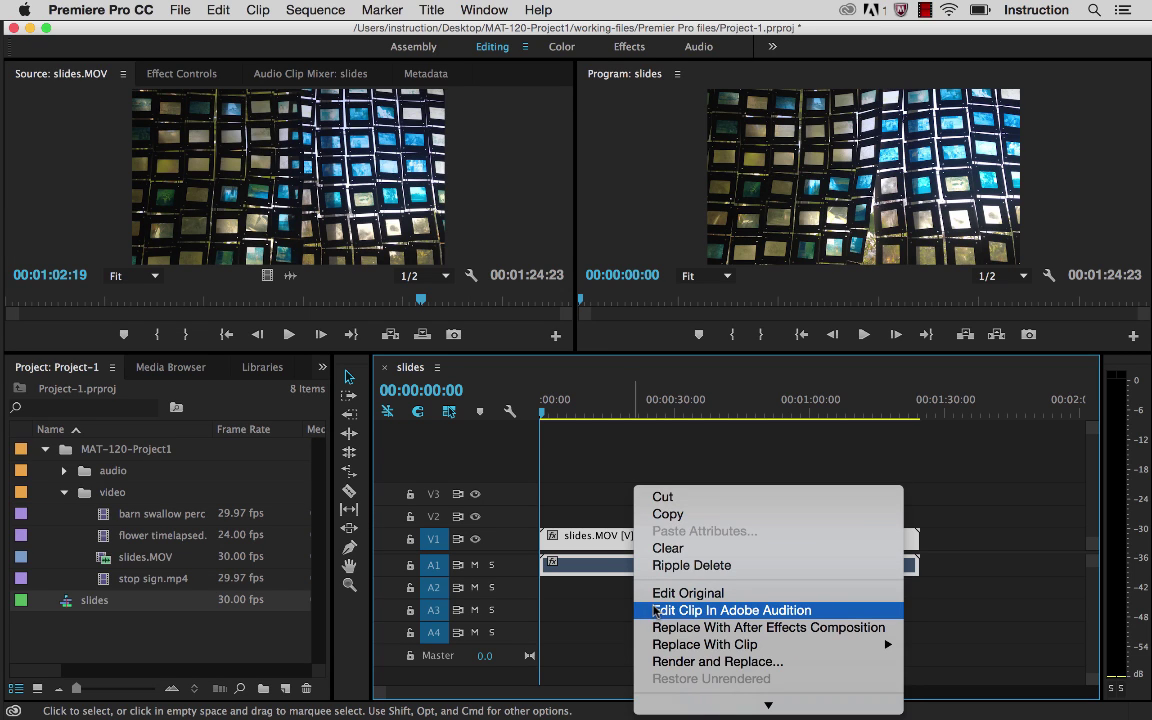
scroll(653, 617, down, 2)
scroll(655, 612, down, 3)
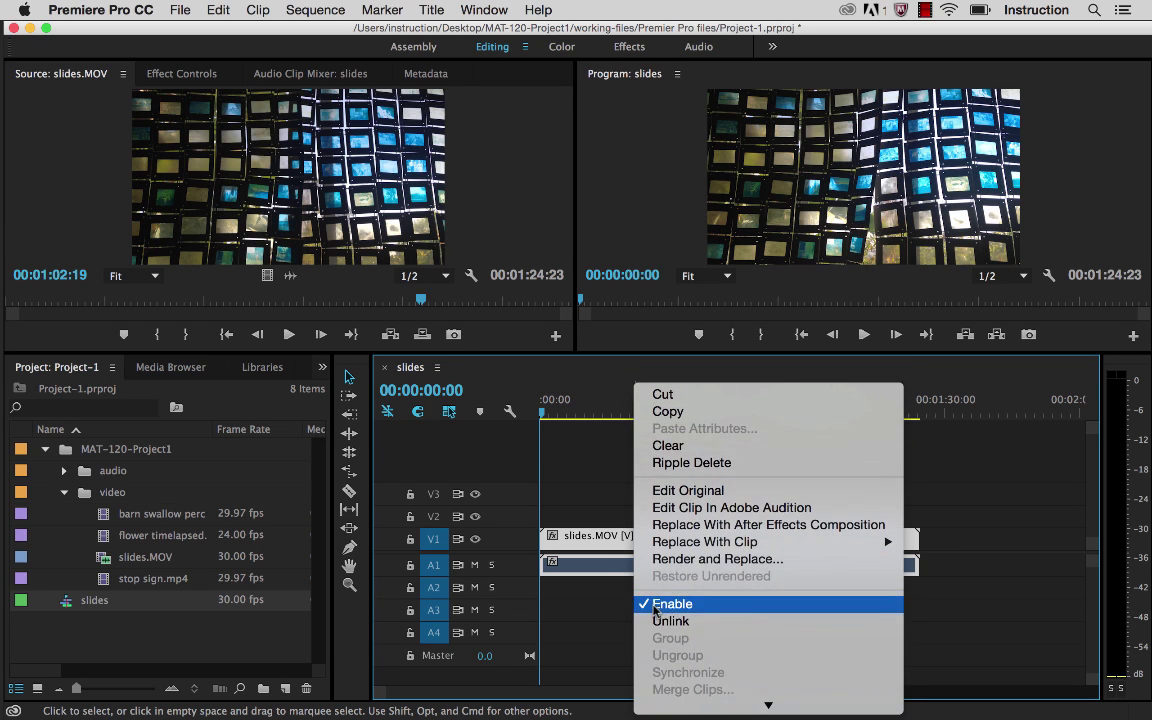
click(655, 617)
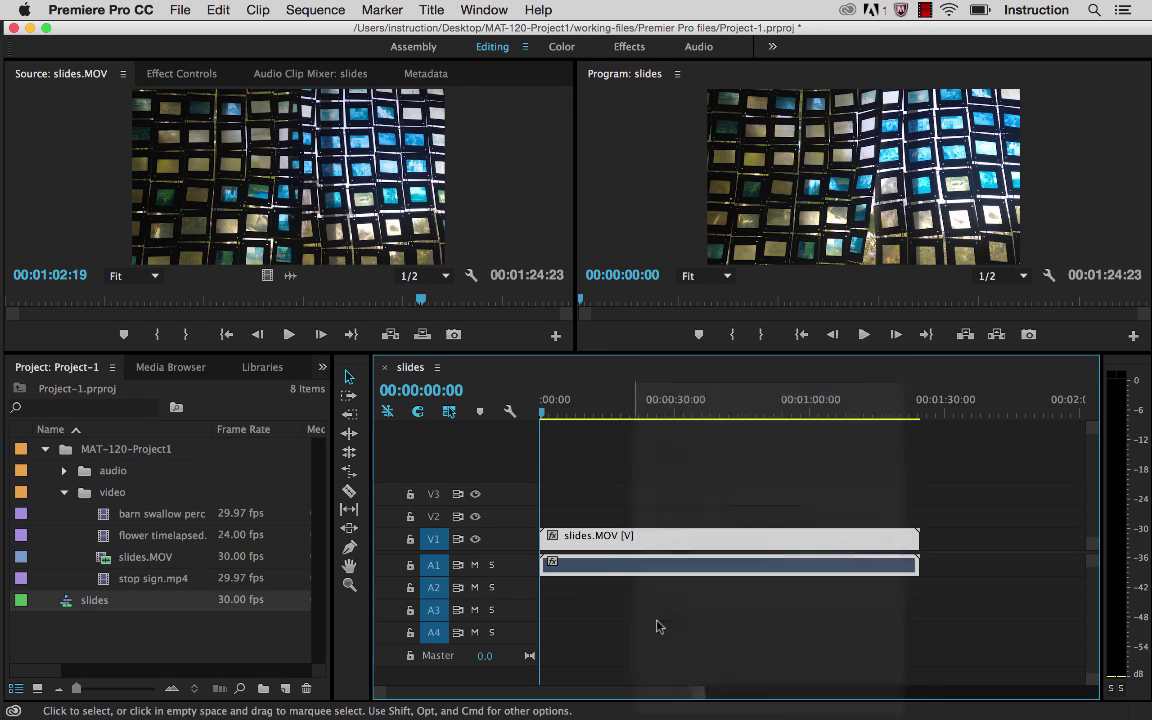
Try deleting the unlinked audio clip from track A1.
click(641, 566)
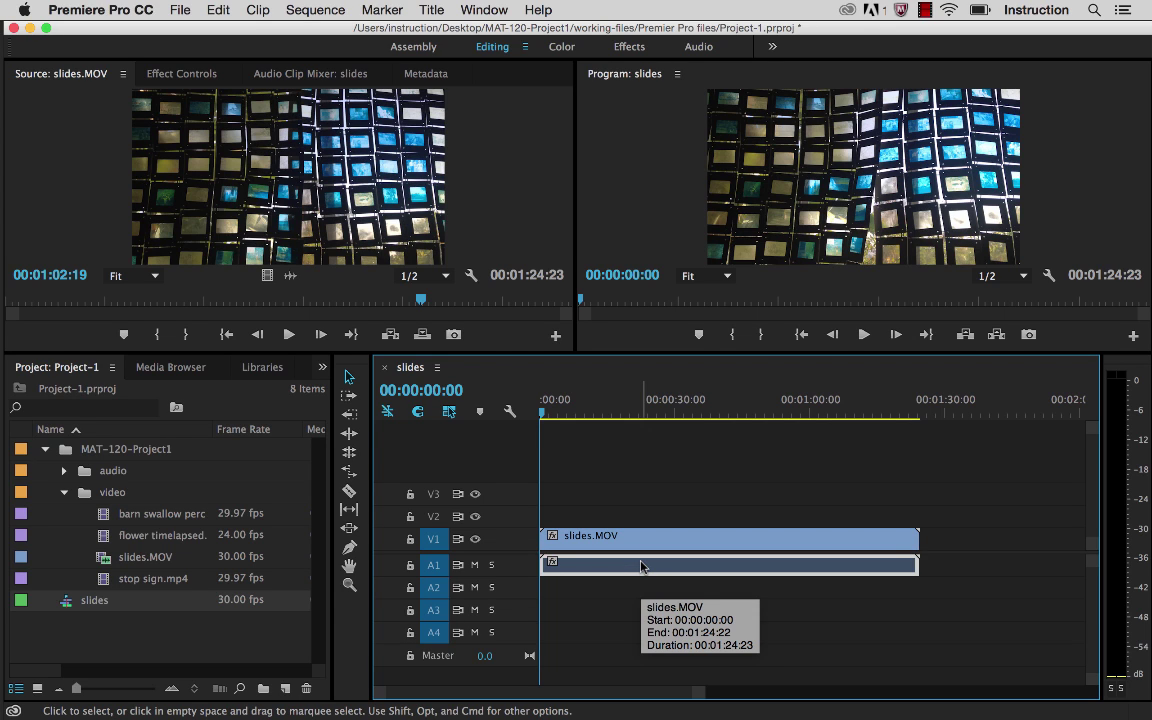
key(Delete)
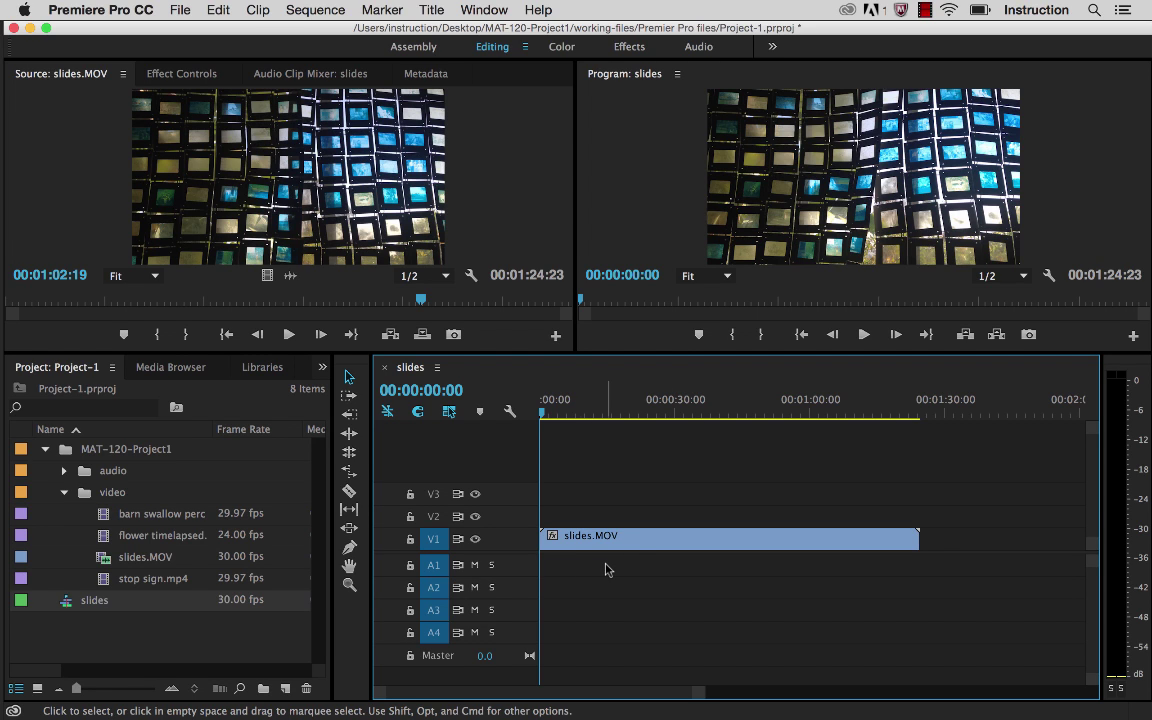
Mute audio track A1 and play the first few seconds of the slides sequence.
click(475, 566)
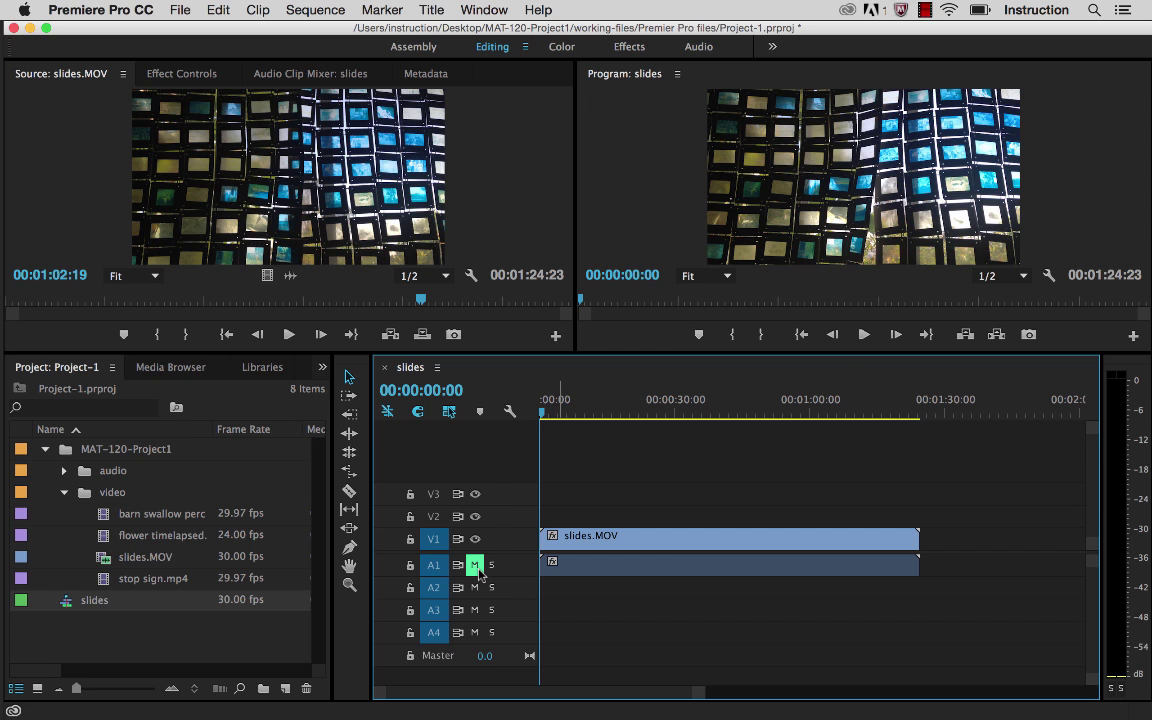
click(863, 335)
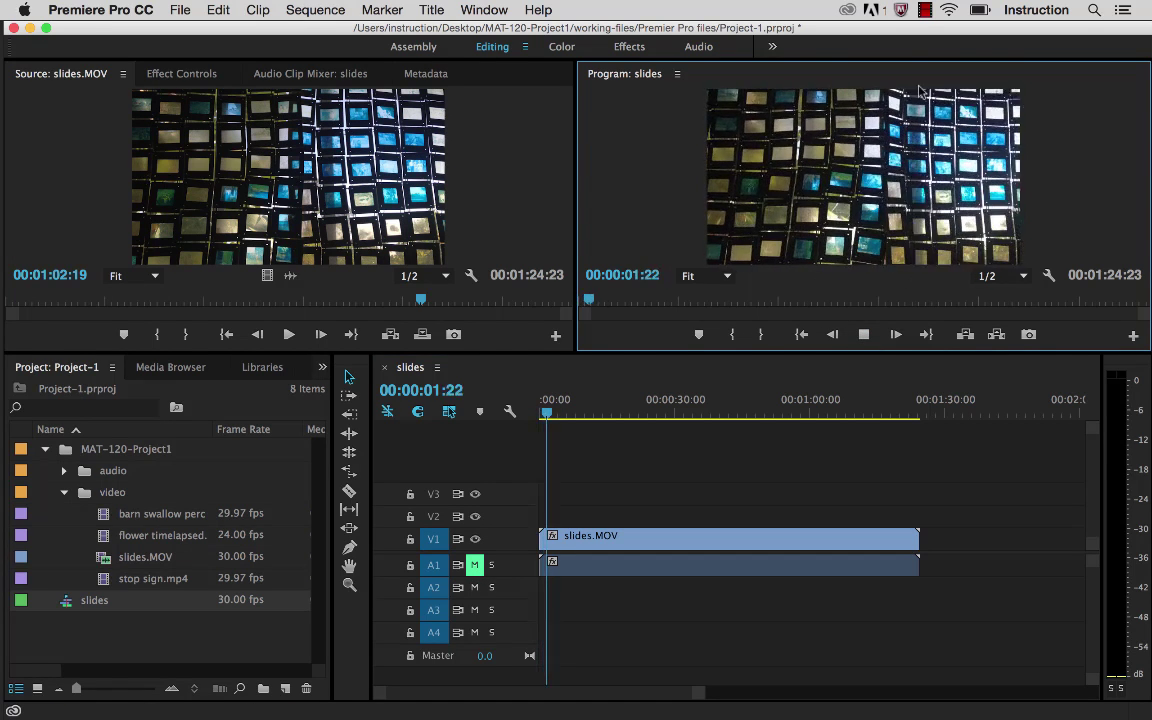
click(865, 337)
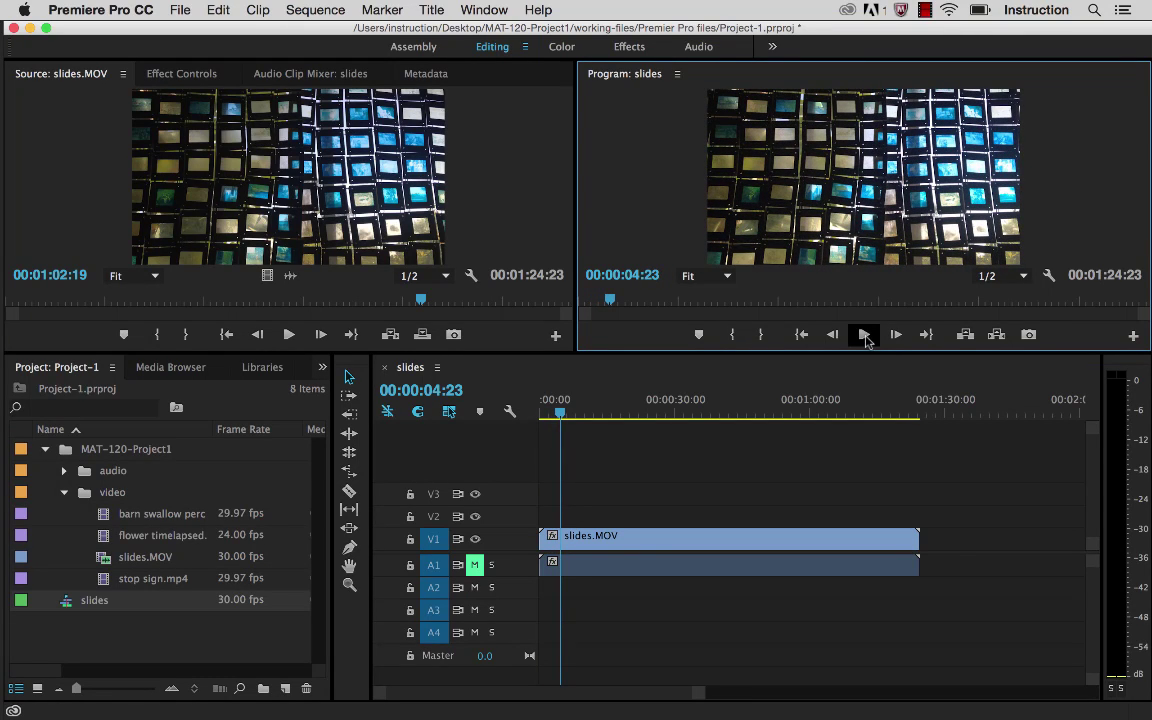
Delete the slides.MOV audio clip from track A1 and unmute the track.
click(587, 568)
key(Delete)
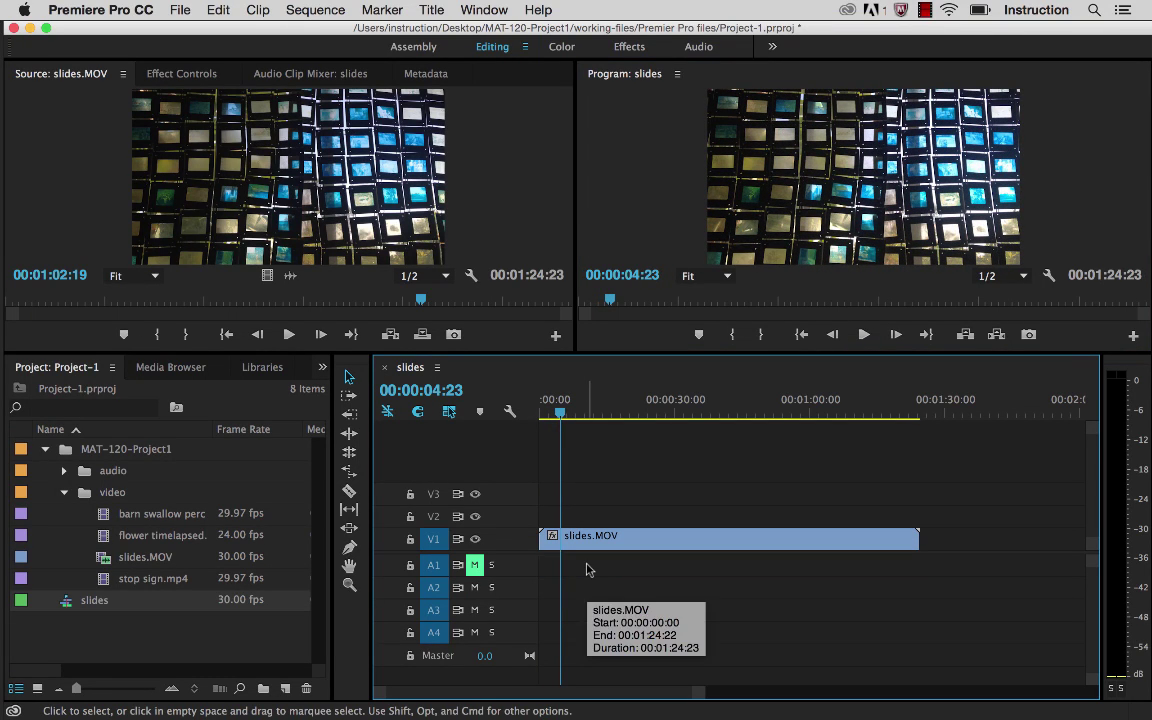
click(474, 566)
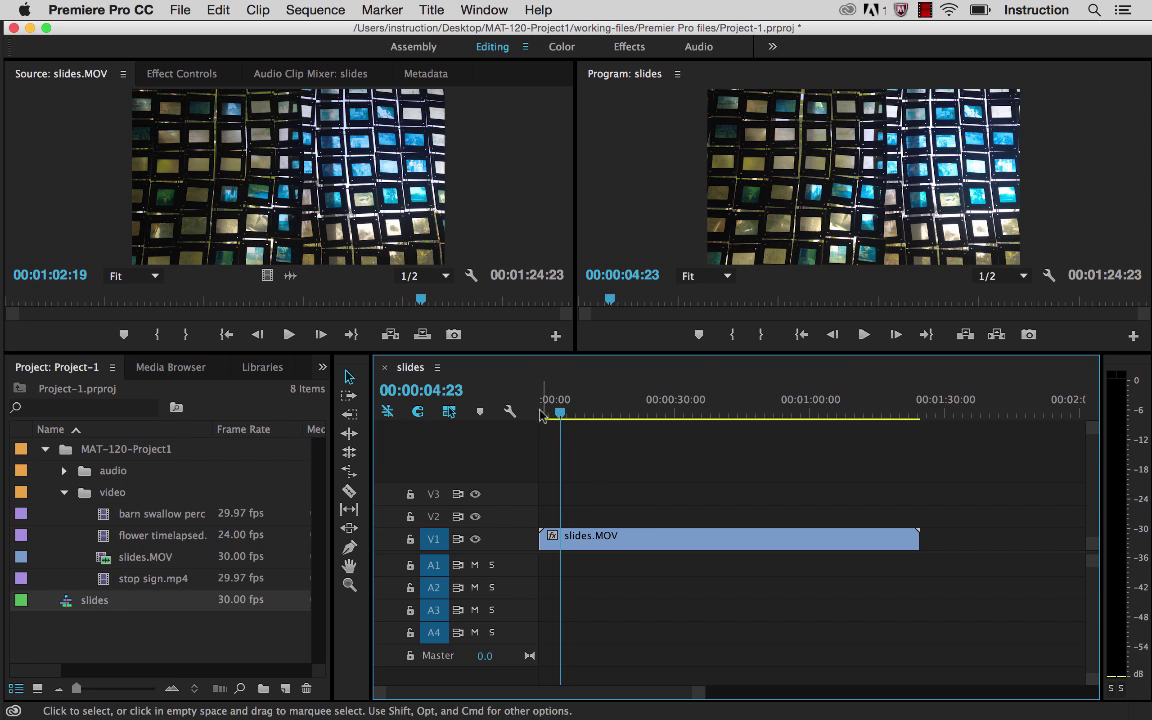
Trim the end of slides.MOV to about 00:00:33:17 and scrub the shortened clip to 00:00:16:12.
drag(560, 415, 763, 438)
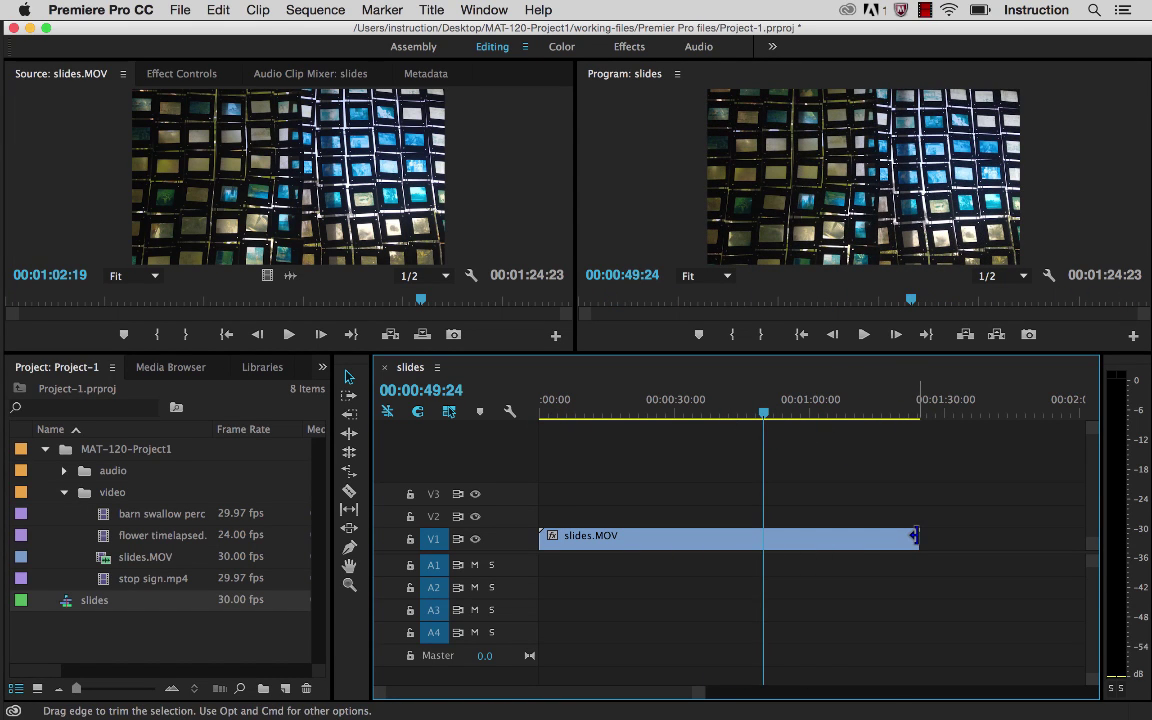
drag(911, 537, 688, 537)
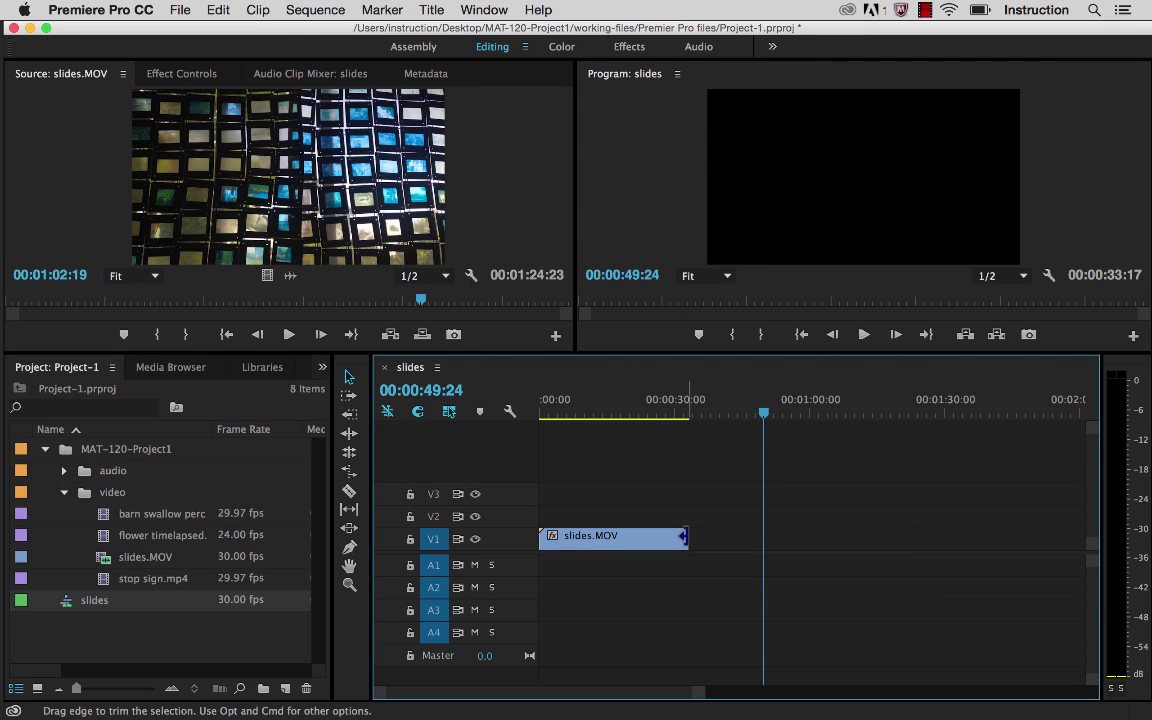
drag(690, 415, 614, 448)
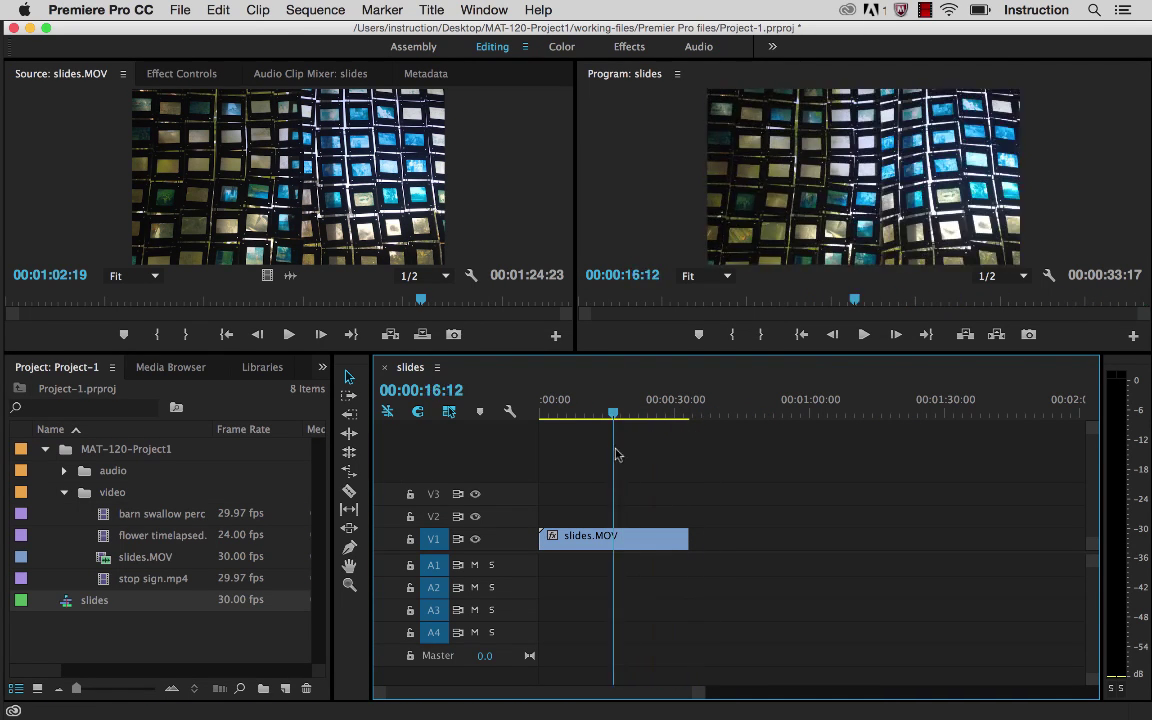
Extend the end of slides.MOV back to its full length and move the playhead to 00:01:19:00.
drag(688, 537, 960, 535)
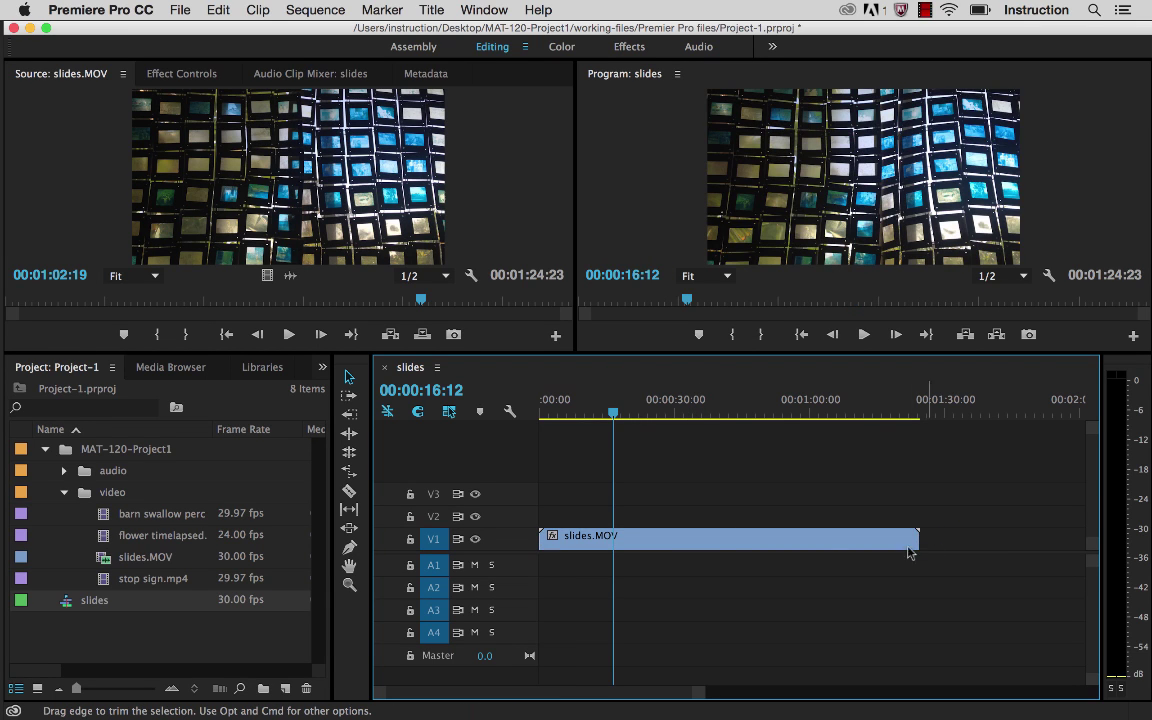
click(897, 410)
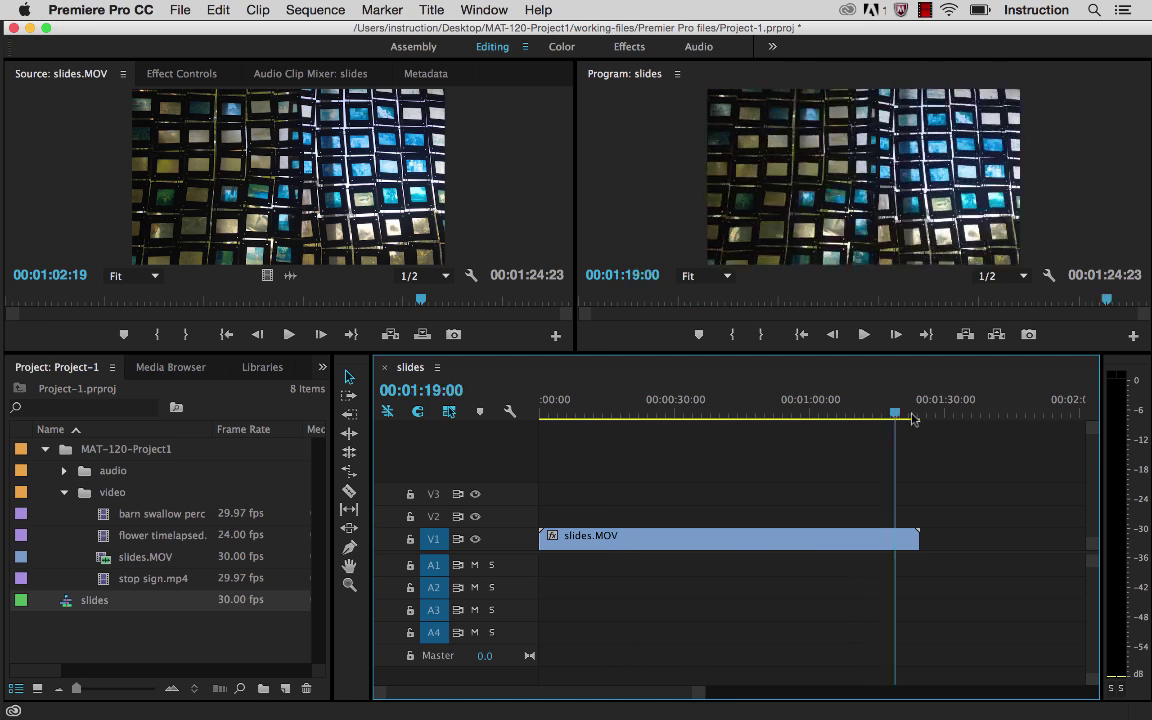
Scrub the playhead to the end of slides.MOV at 00:01:24:23, then back to the sequence start at 00:00:00:00.
drag(669, 445, 919, 423)
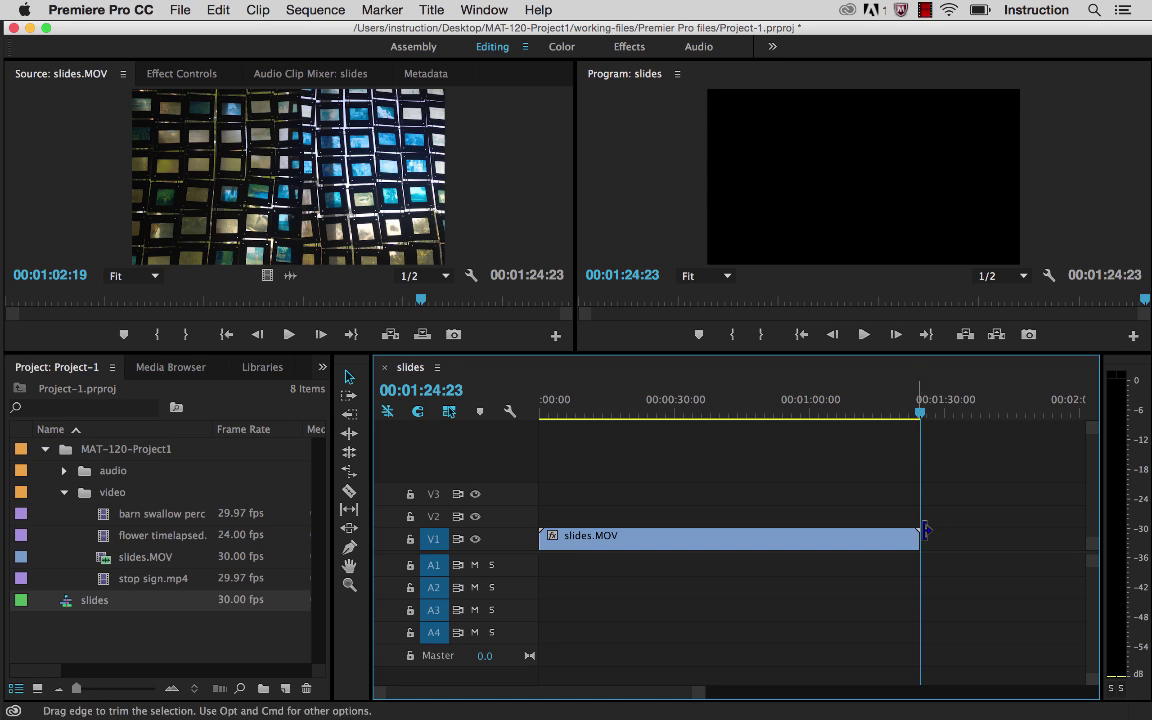
click(898, 416)
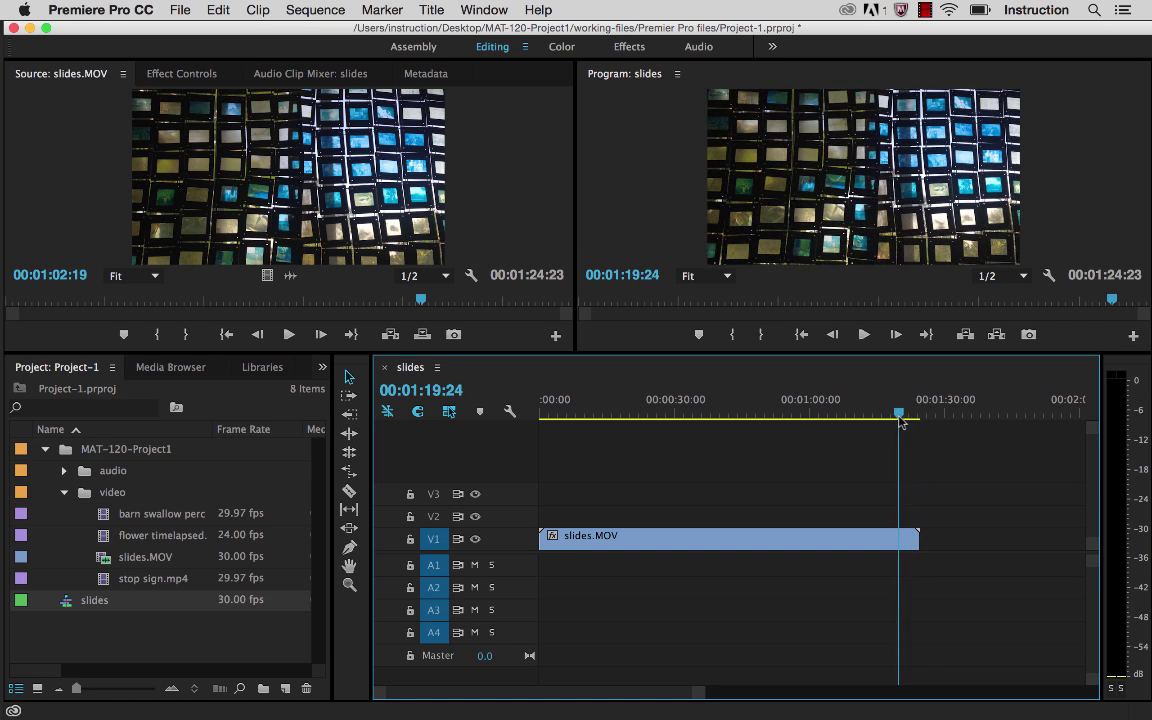
drag(898, 416, 919, 416)
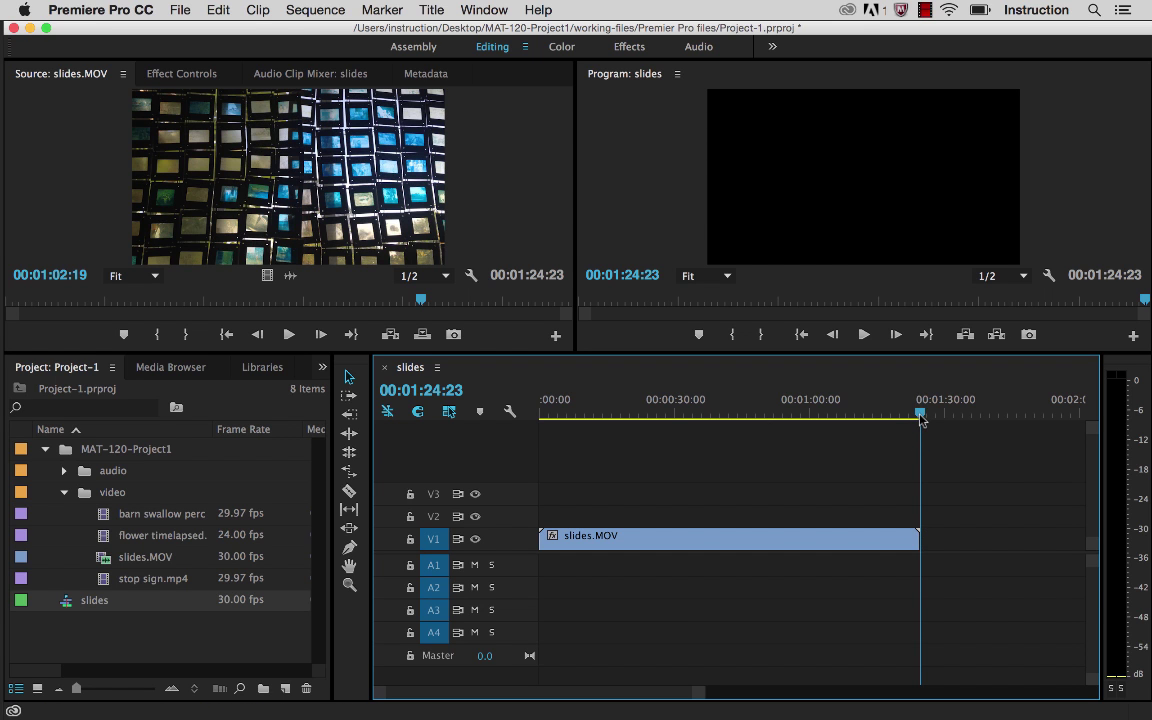
drag(920, 418, 537, 420)
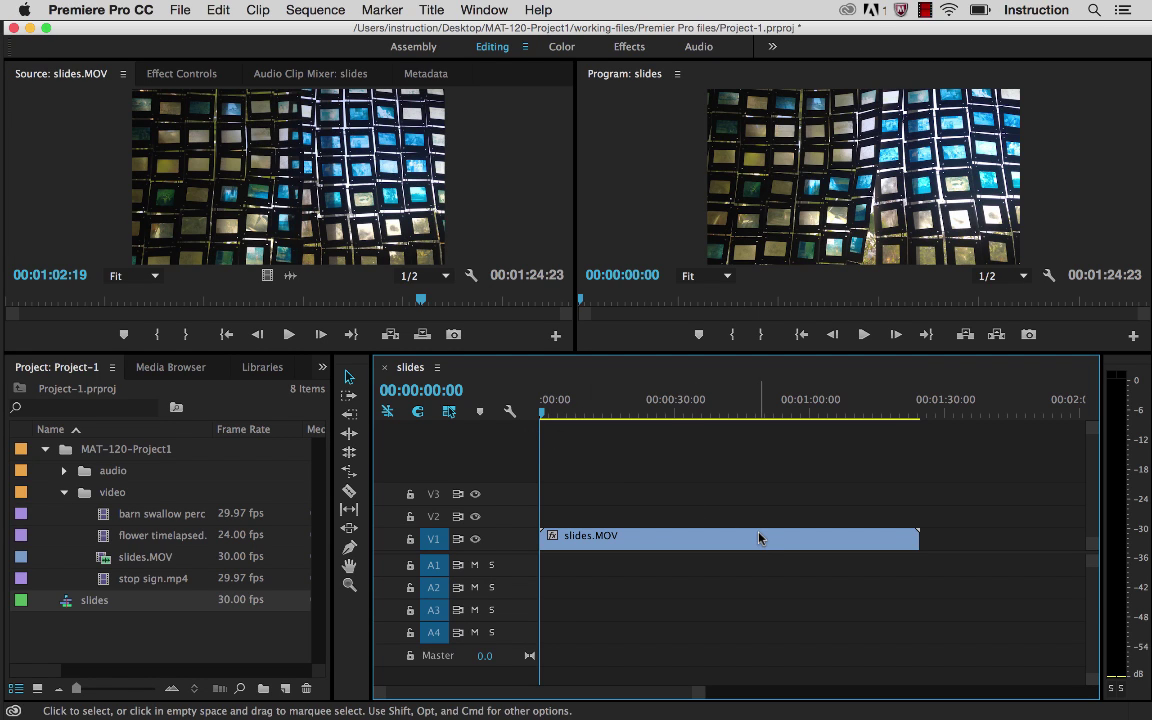
Jump the playhead between the end and the start of the slides sequence, finishing at the end, 00:01:24:23.
key(End)
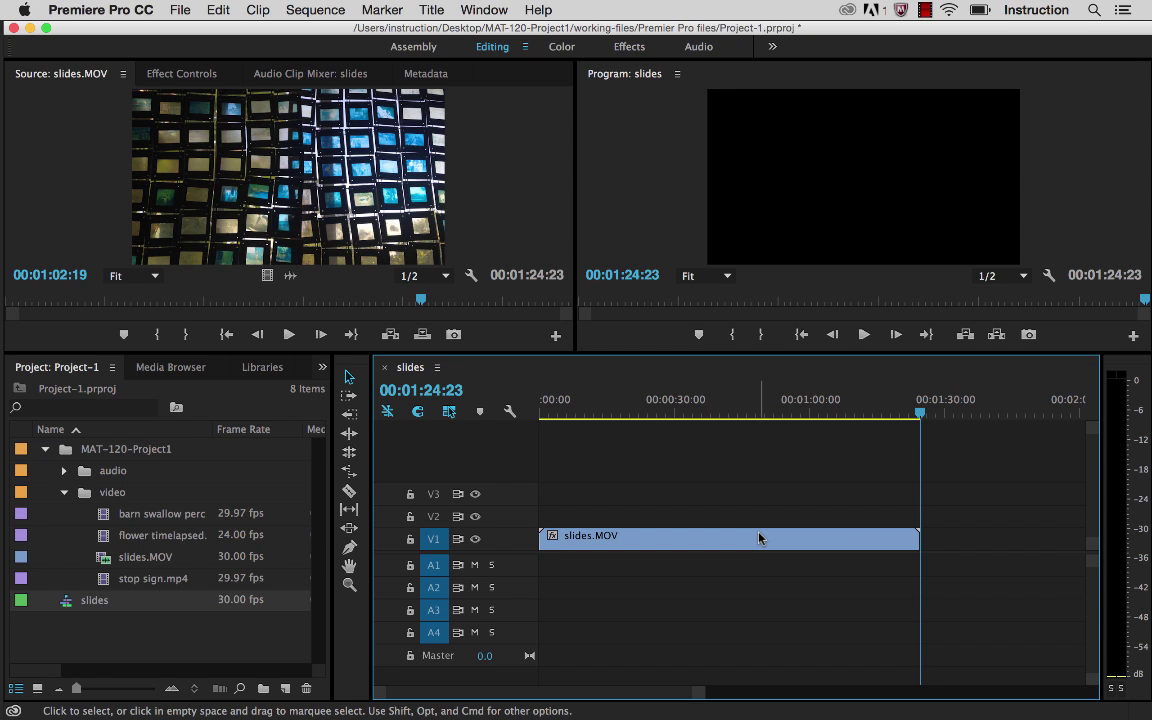
key(Home)
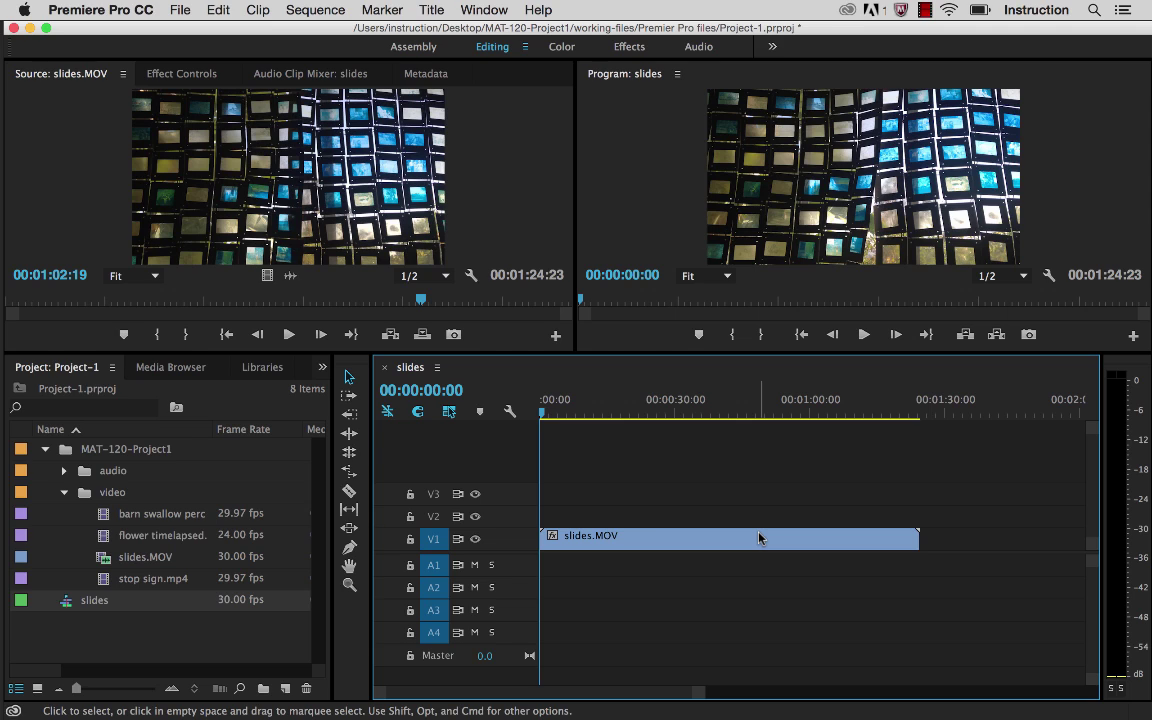
key(End)
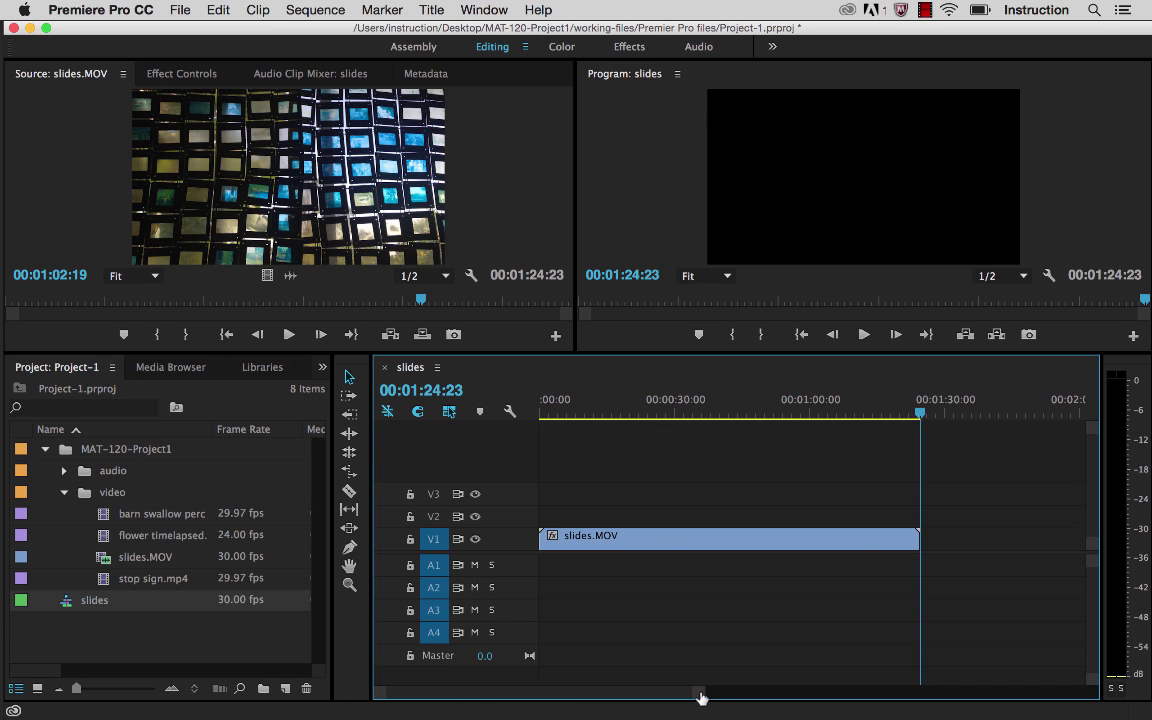
Magnify the timeline around the end of slides.MOV, move the playhead back to 00:01:18:26, and show the whole clip again.
drag(700, 694, 584, 693)
drag(578, 693, 575, 694)
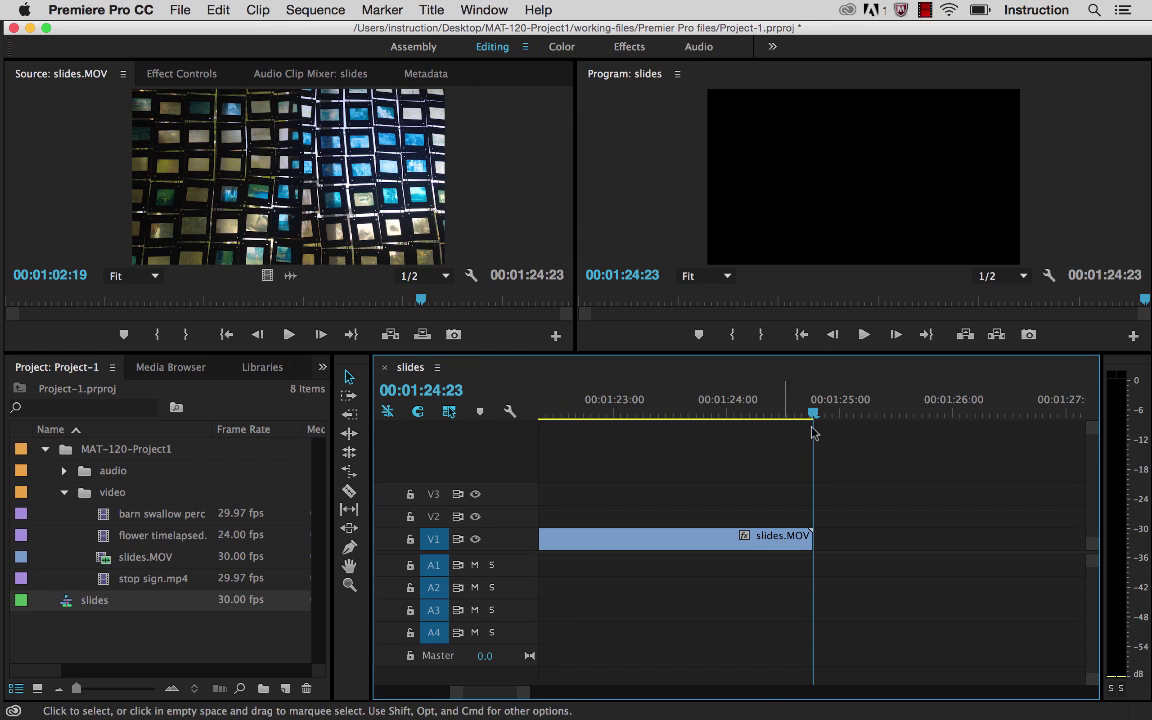
drag(813, 414, 703, 414)
key(j)
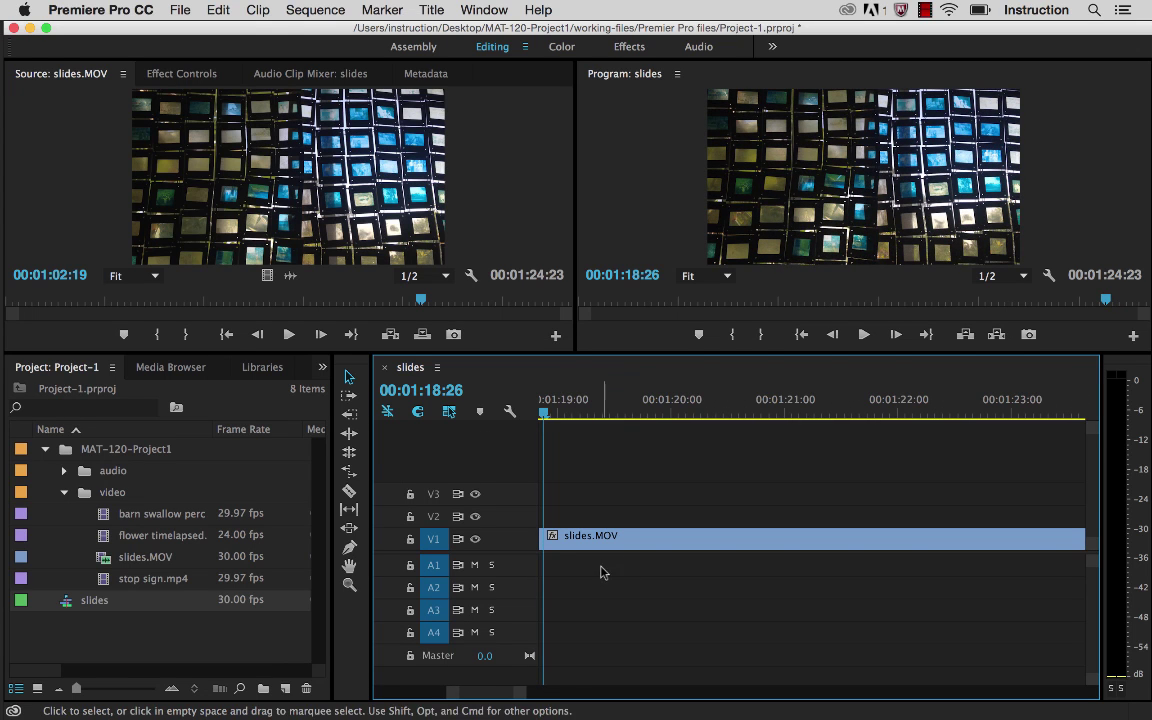
drag(524, 695, 806, 681)
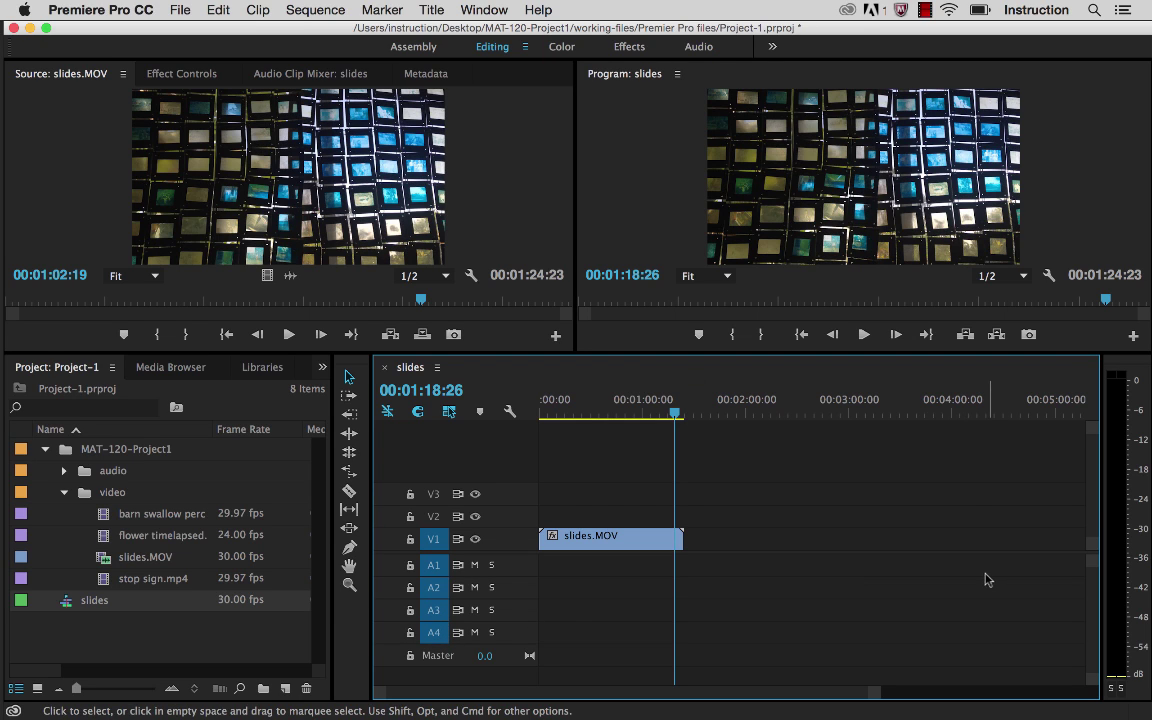
Add one video track above V3 and one audio track below A4, and enlarge the timeline's video track area slightly.
right_click(513, 498)
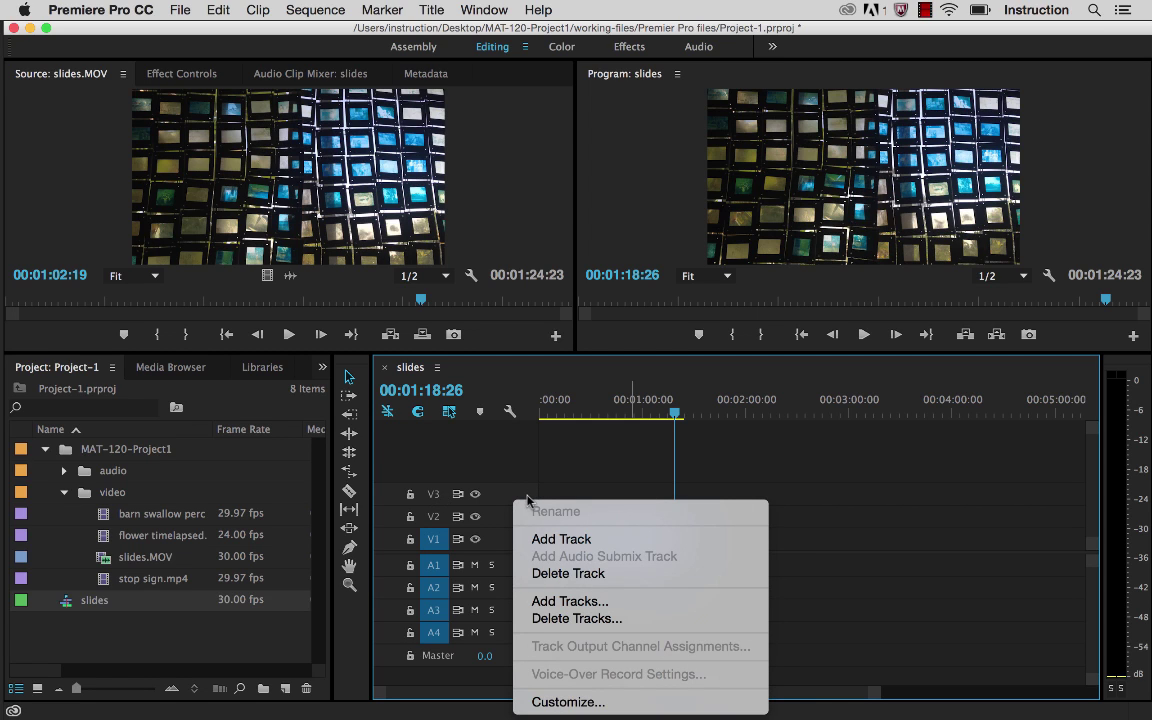
click(545, 538)
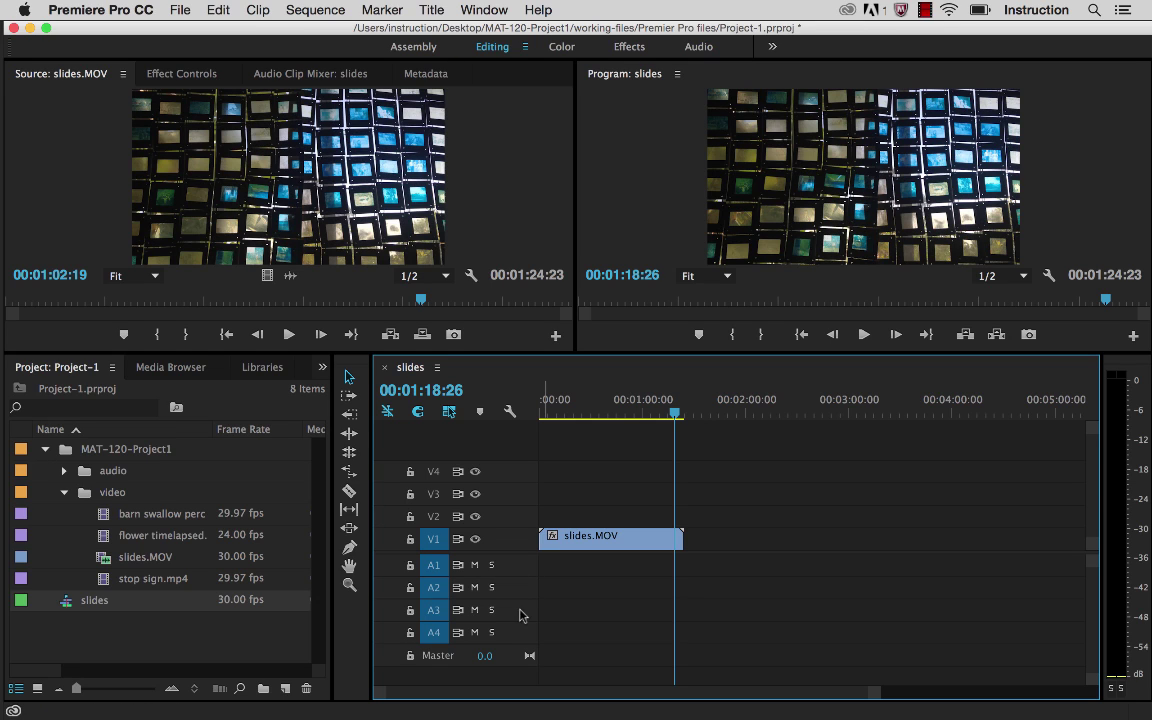
right_click(522, 640)
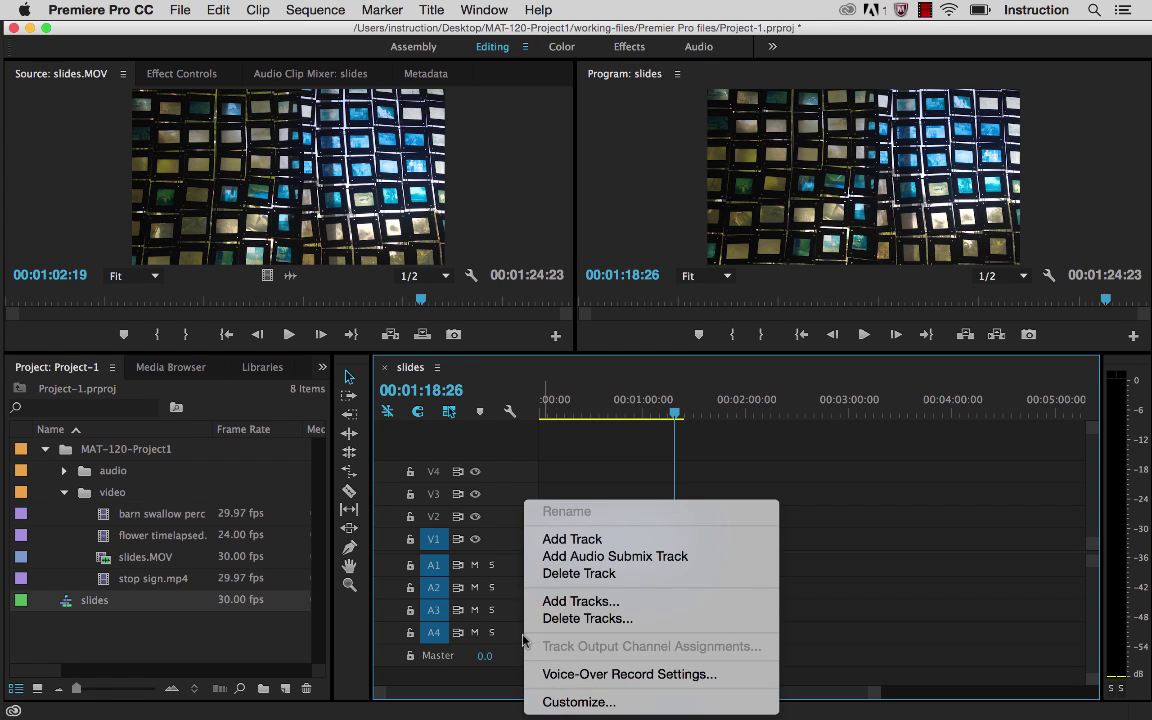
click(553, 536)
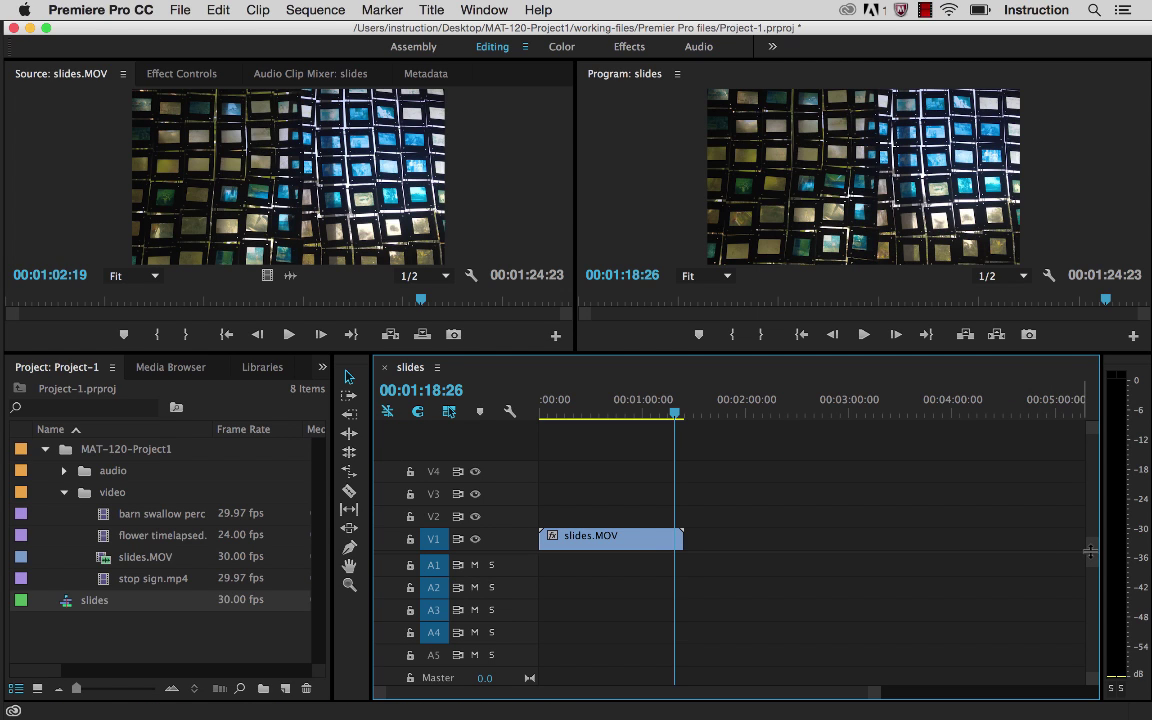
drag(1090, 551, 1094, 582)
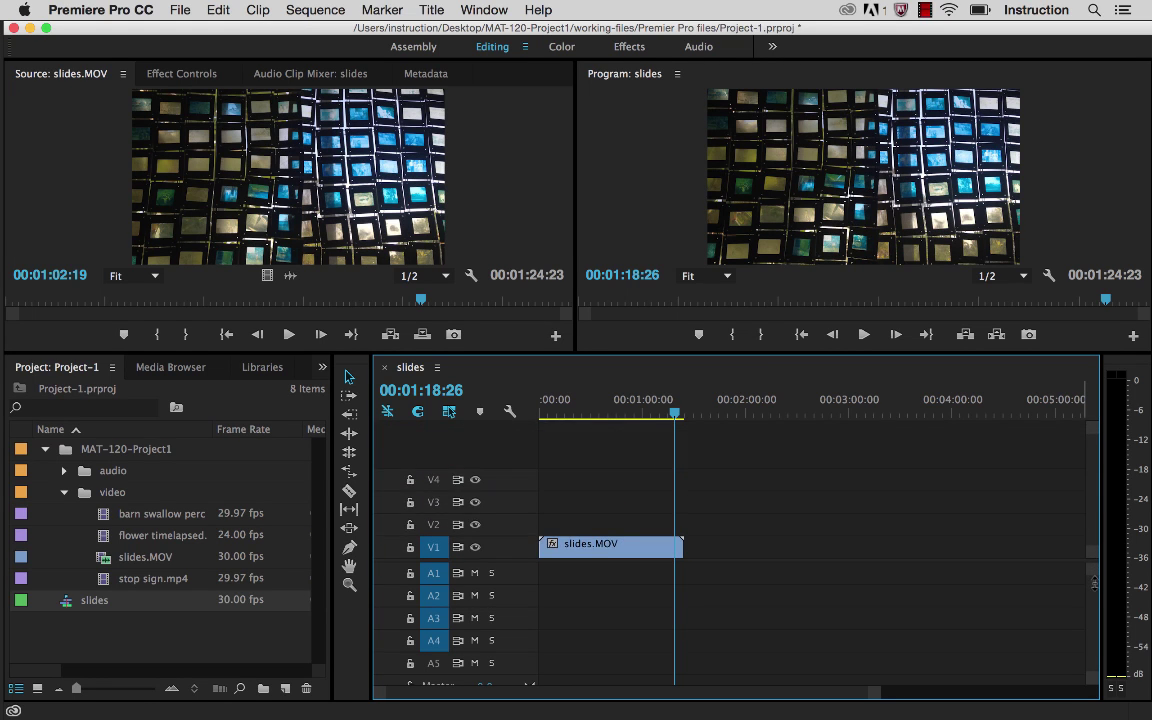